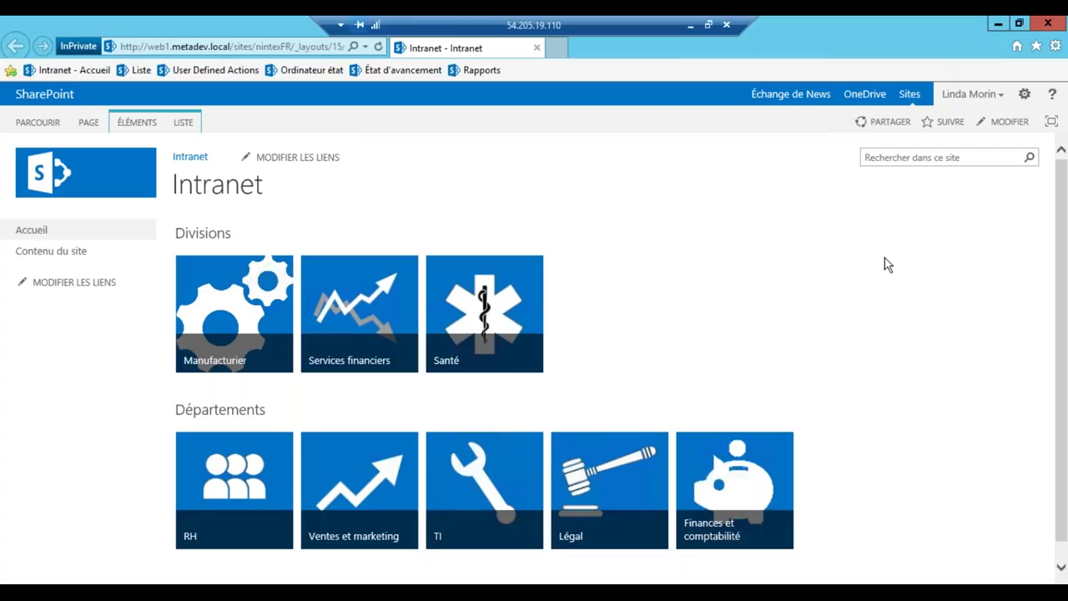
Start a new Demandes d'absence item under RH titled 'Vacances'
left_click(233, 485)
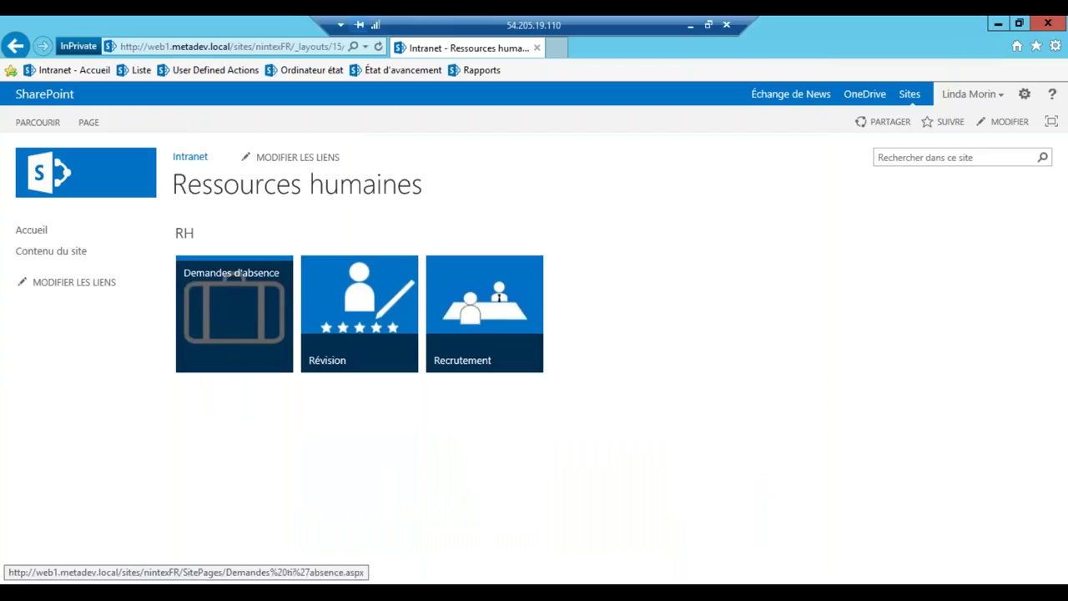
left_click(234, 313)
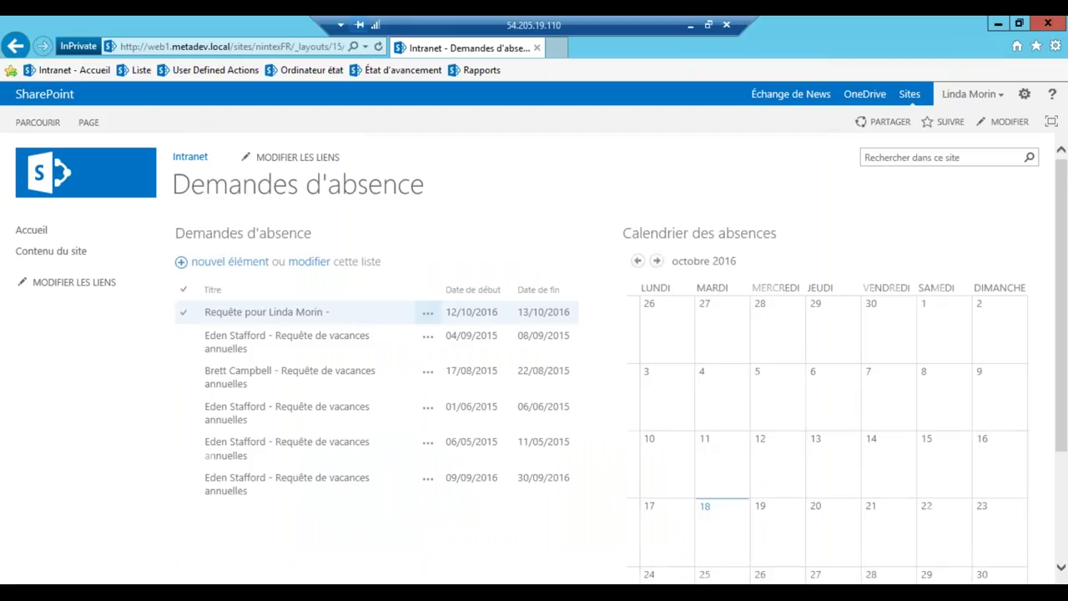
left_click(233, 270)
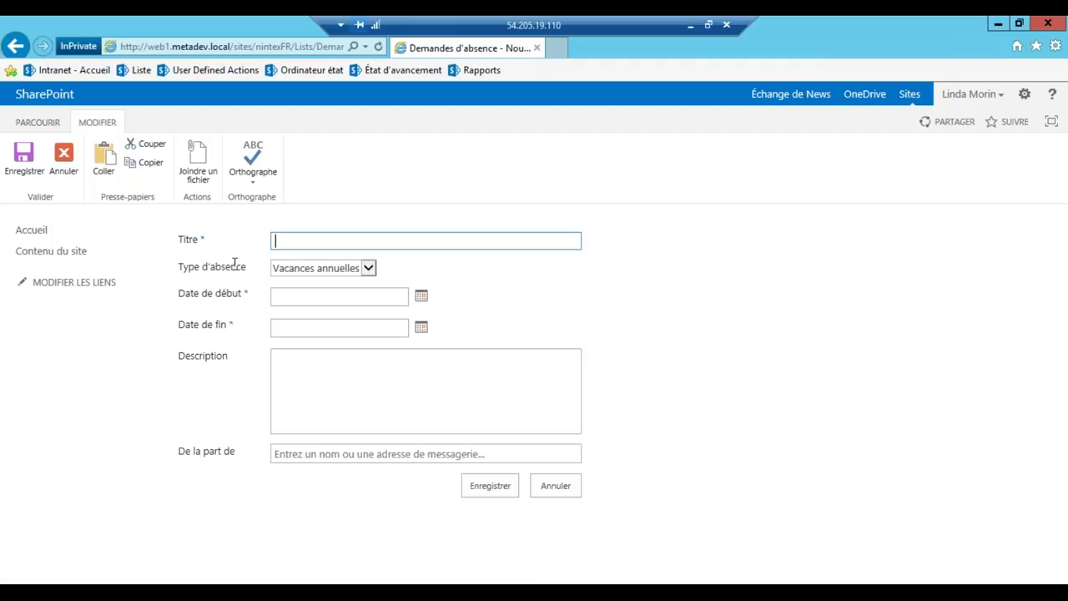
type("Vacances")
Set the leave to run from 24/10/2016 to 28/10/2016
left_click(421, 298)
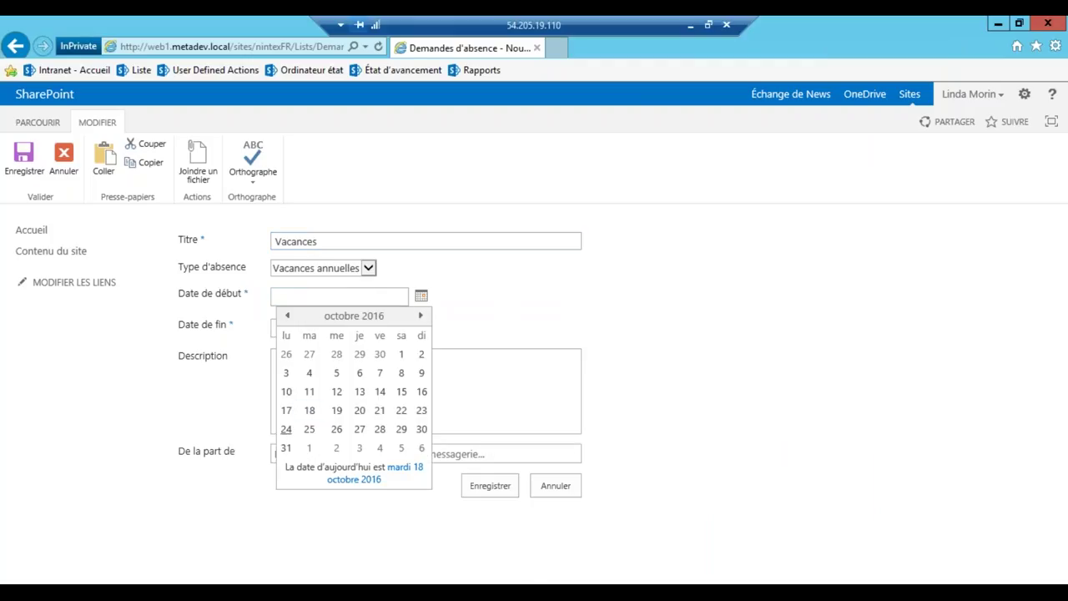
left_click(286, 431)
left_click(422, 328)
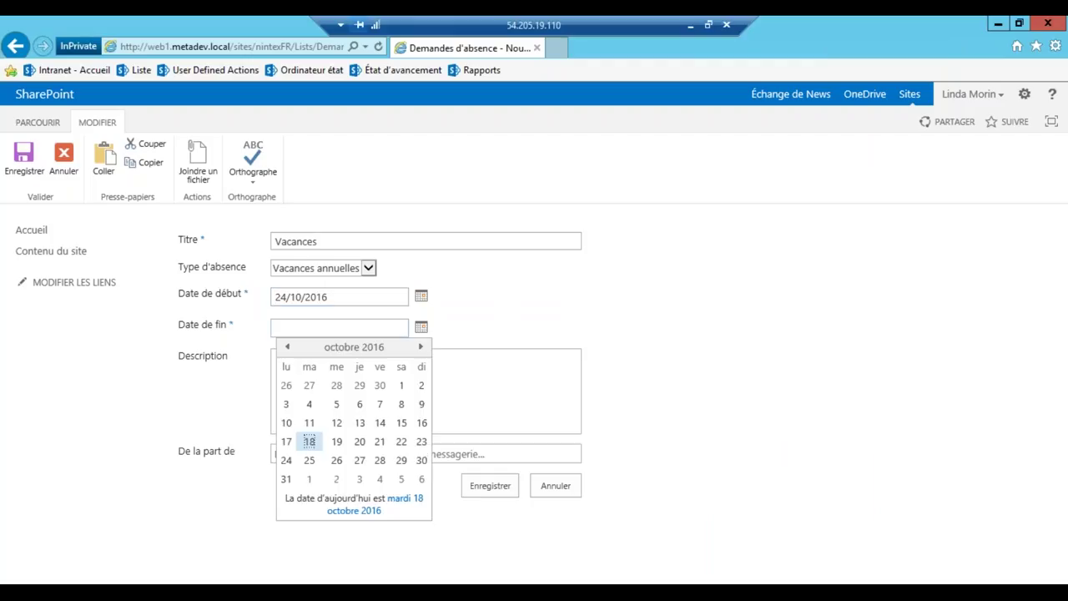
left_click(380, 461)
Add the description 'JE veux des vacances' and save the request
left_click(405, 407)
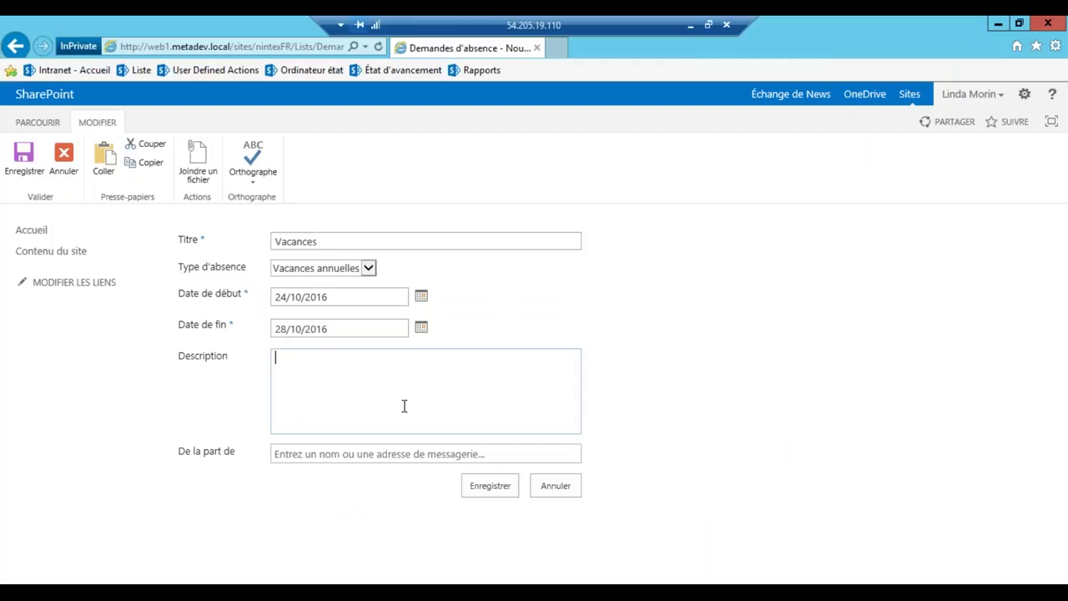
type("JE veux des vacances")
left_click(481, 495)
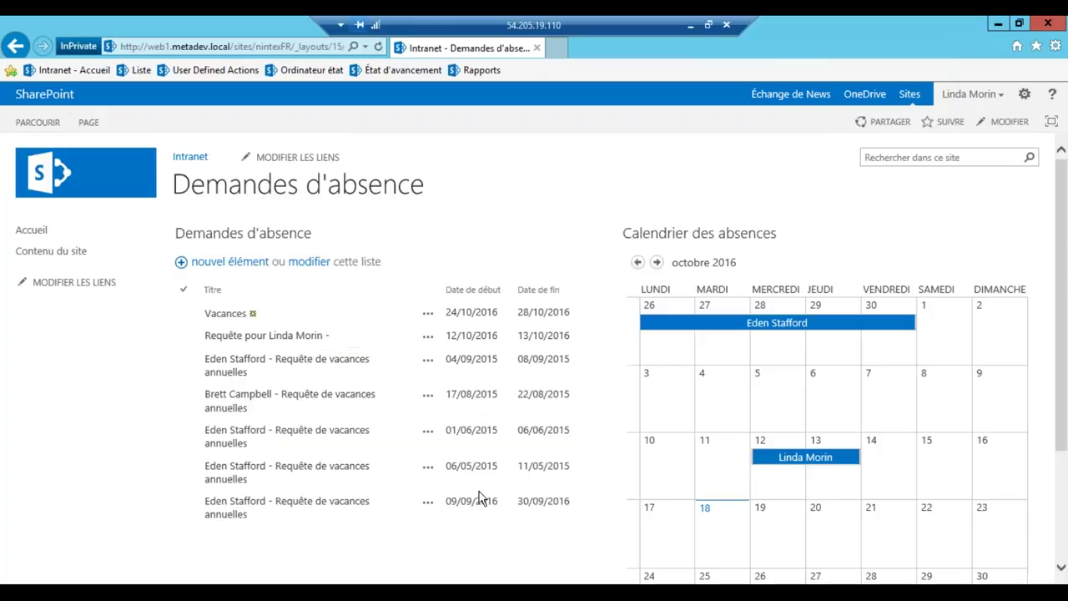
left_click(427, 320)
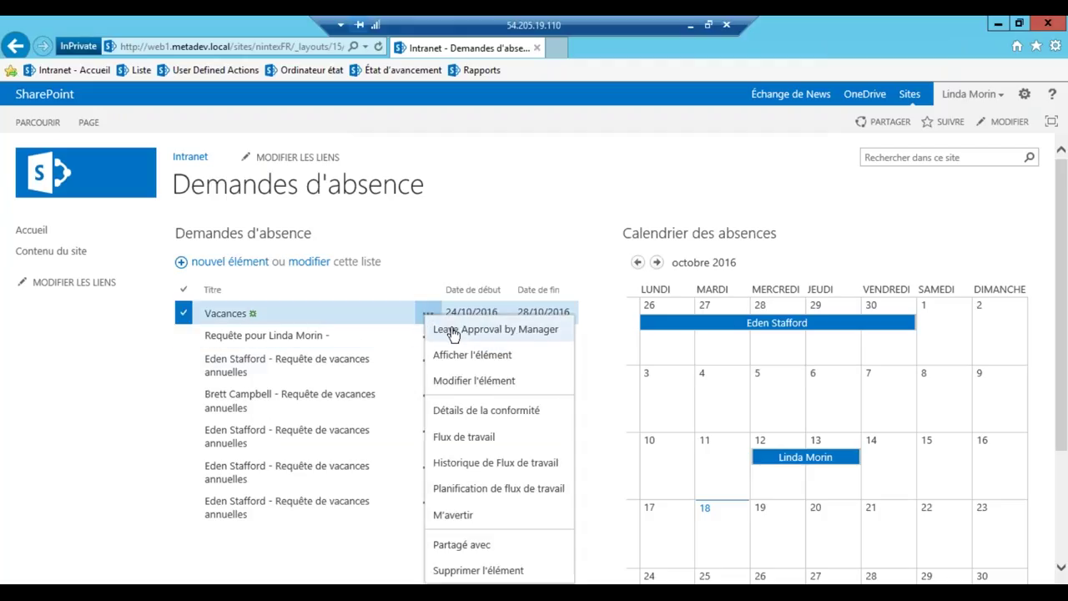
Launch Leave Approval by Manager on the Vacances request after reviewing its workflow diagram
left_click(468, 329)
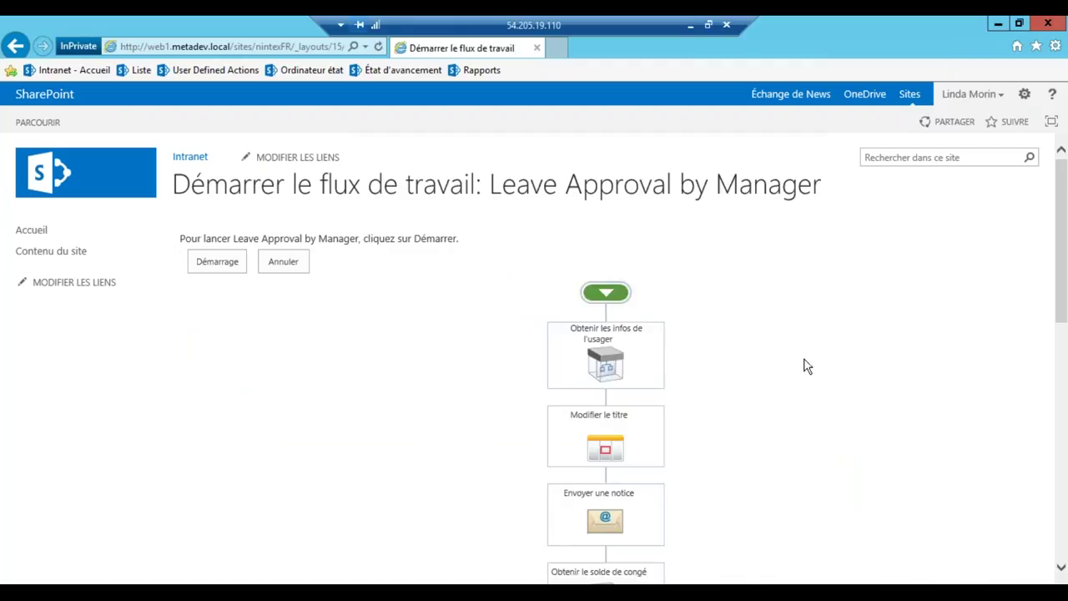
scroll(804, 366, "down", 2)
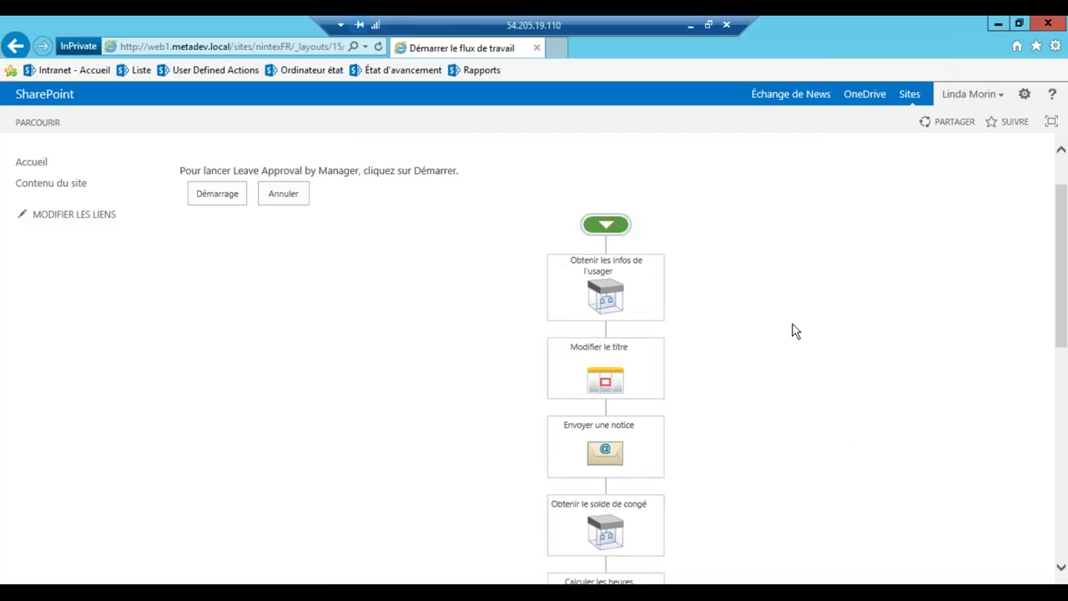
scroll(795, 331, "down", 2)
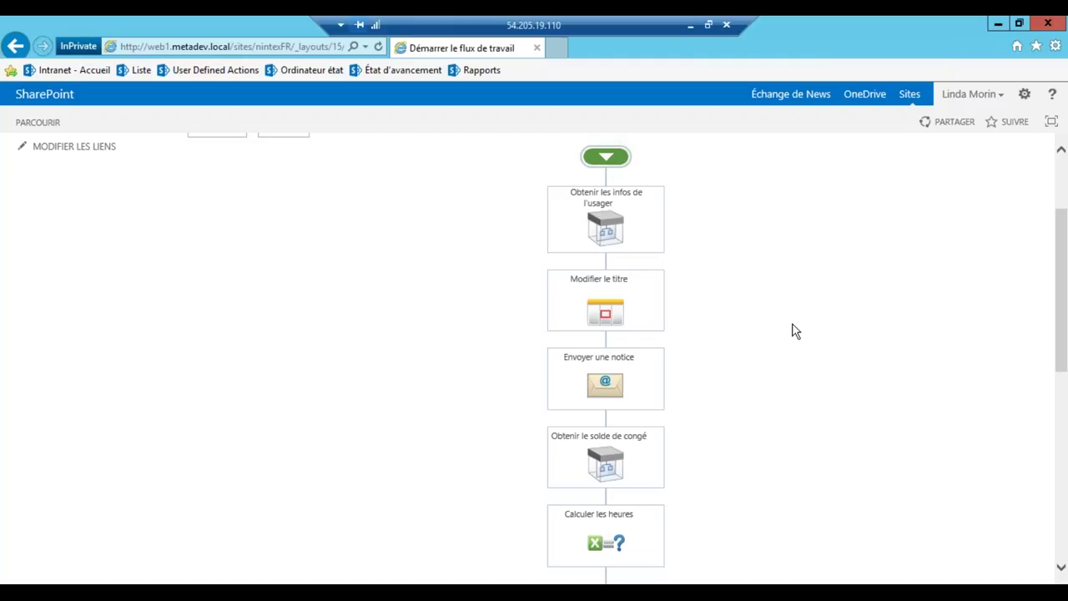
scroll(795, 331, "down", 2)
scroll(795, 331, "down", 2)
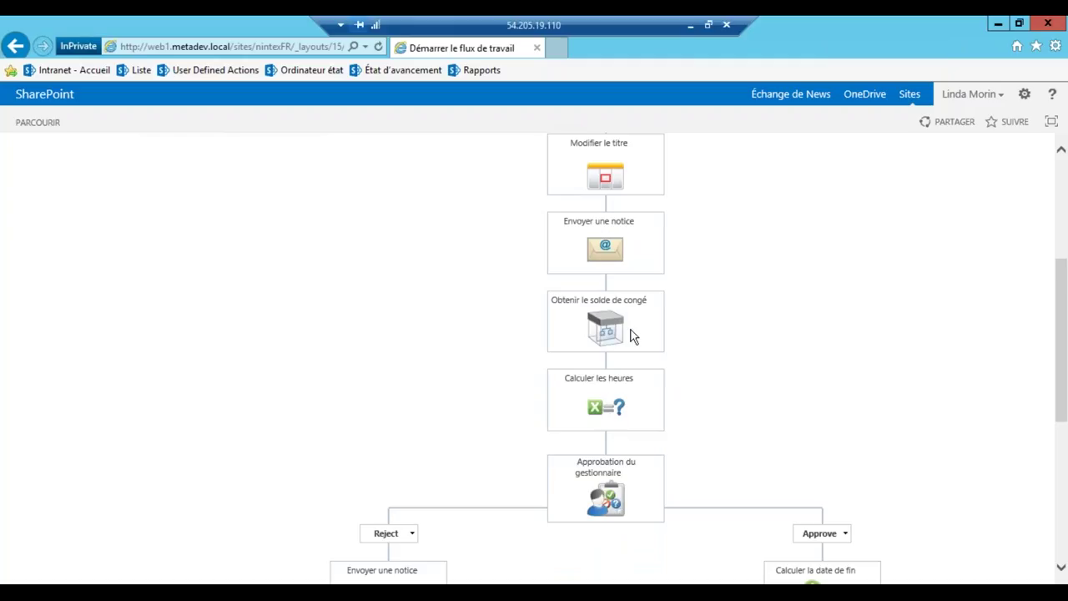
scroll(691, 338, "down", 2)
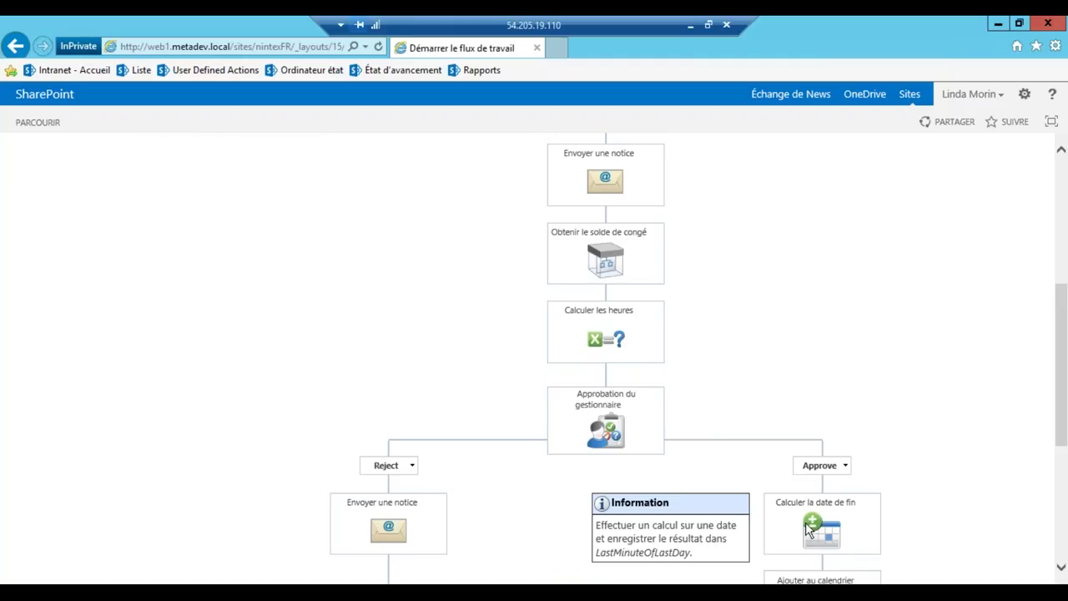
scroll(473, 471, "up", 5)
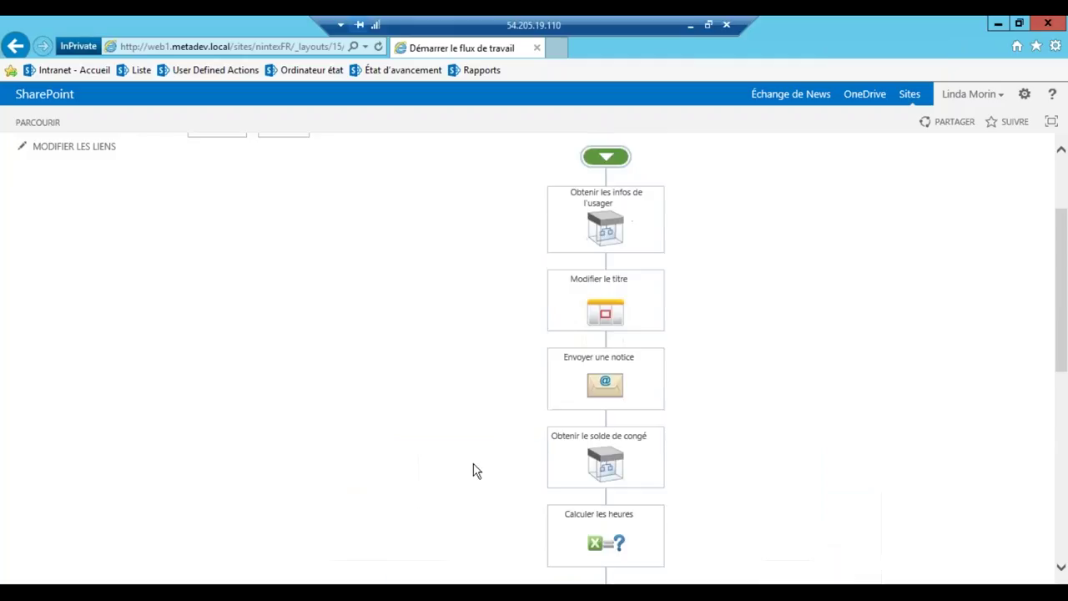
left_click(210, 262)
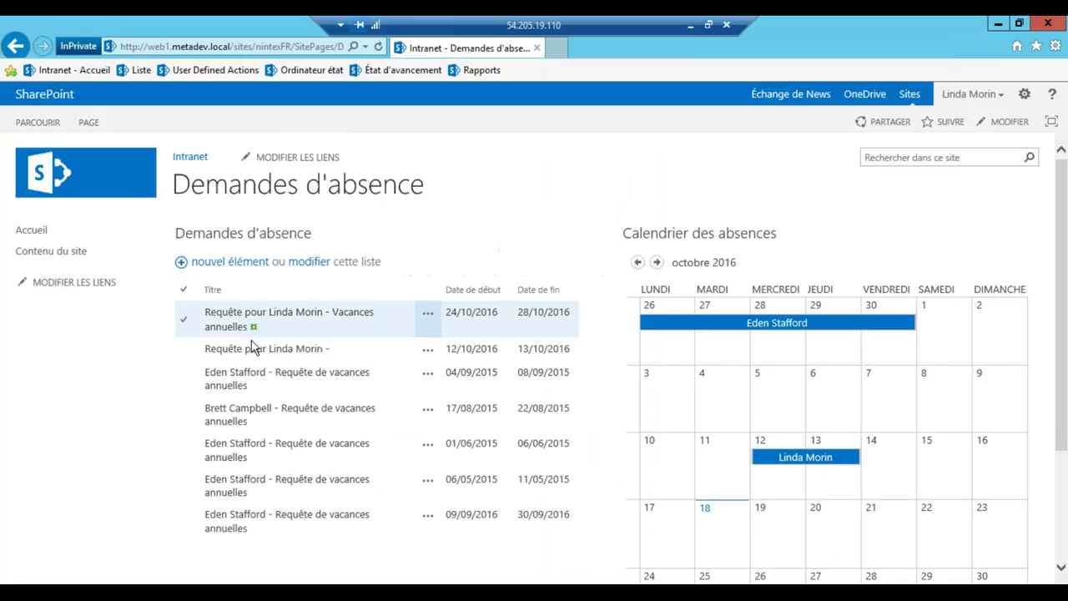
In Outlook, check the users' notification, then open the newest managers' inbox message
mouse_move(295, 585)
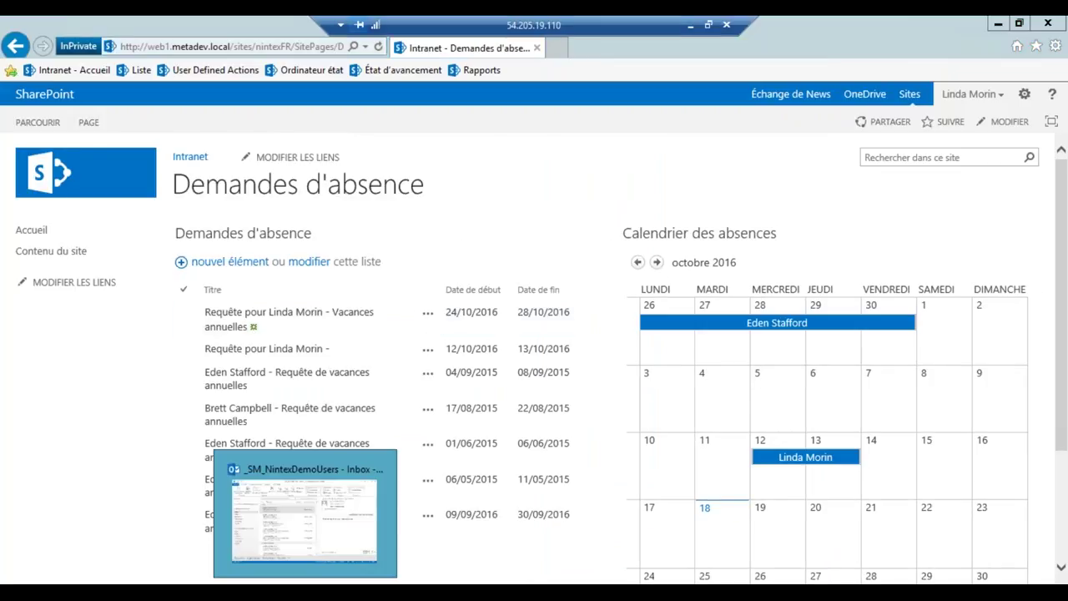
left_click(308, 509)
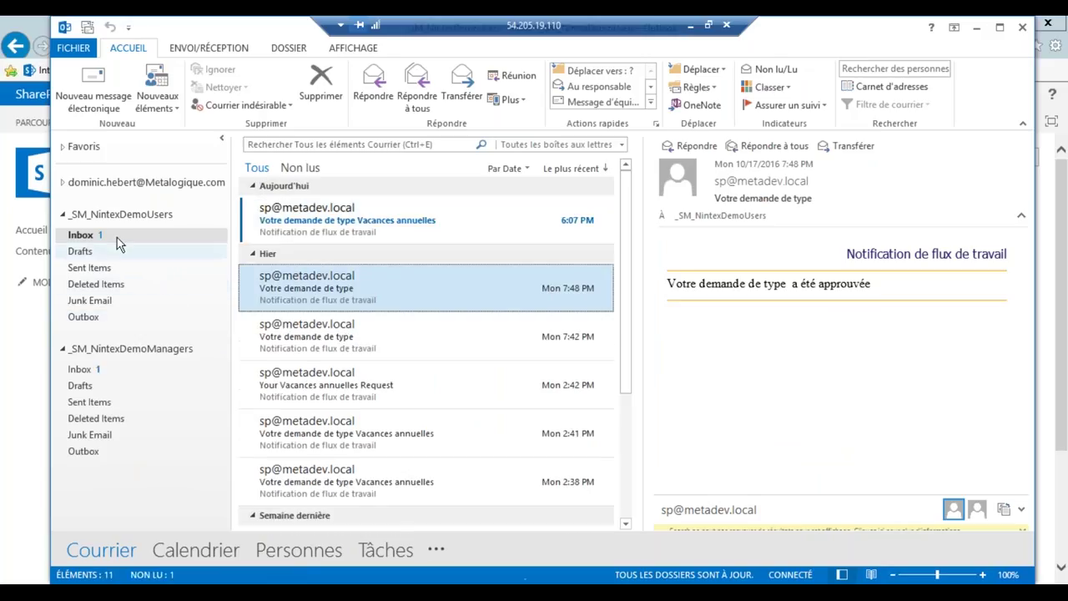
left_click(295, 221)
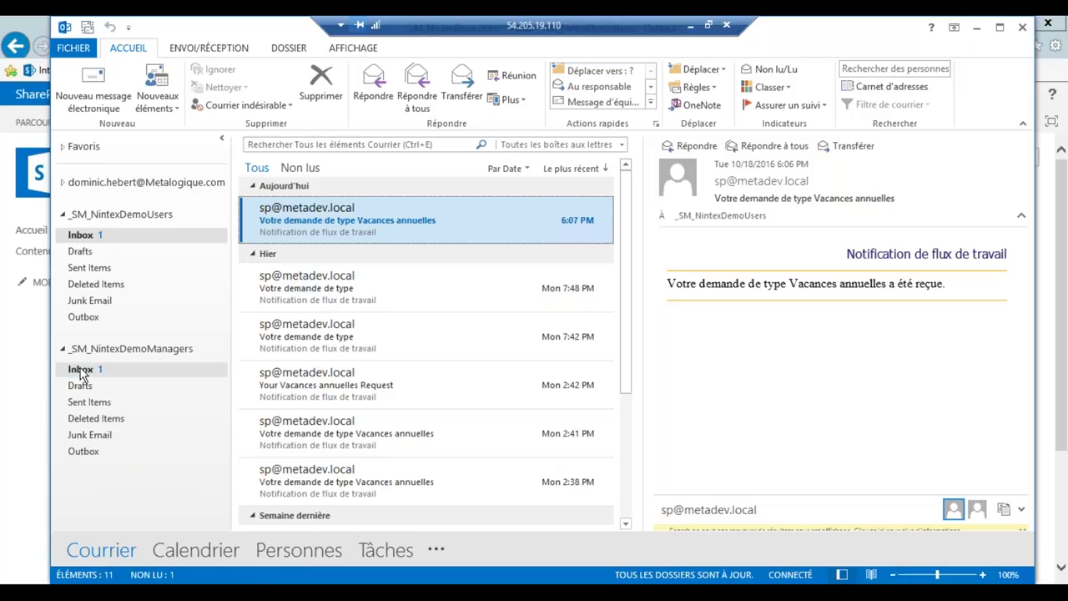
left_click(81, 370)
left_click(412, 225)
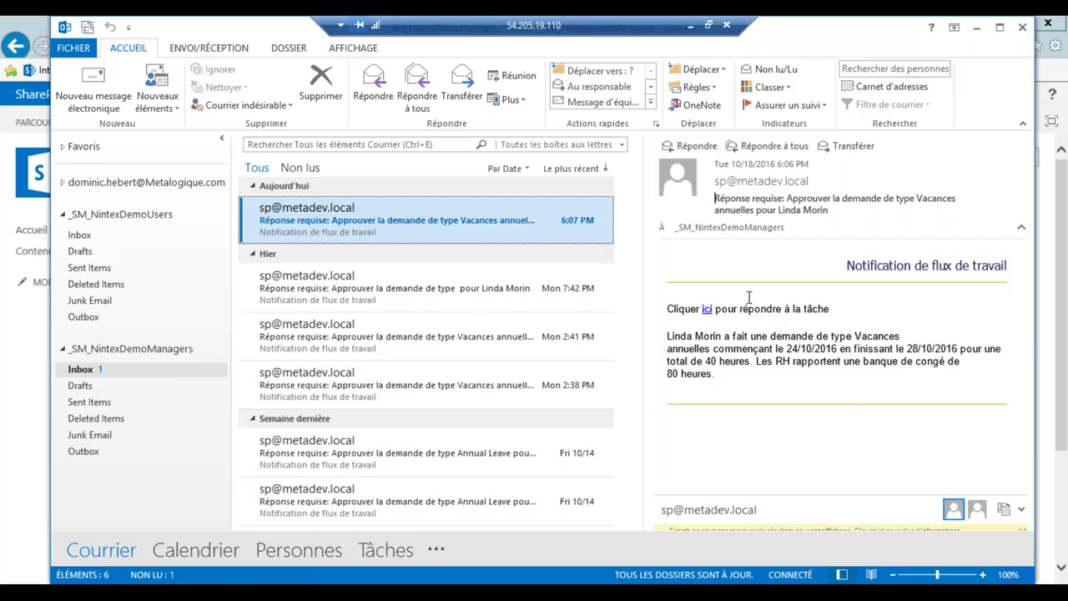
left_click(691, 148)
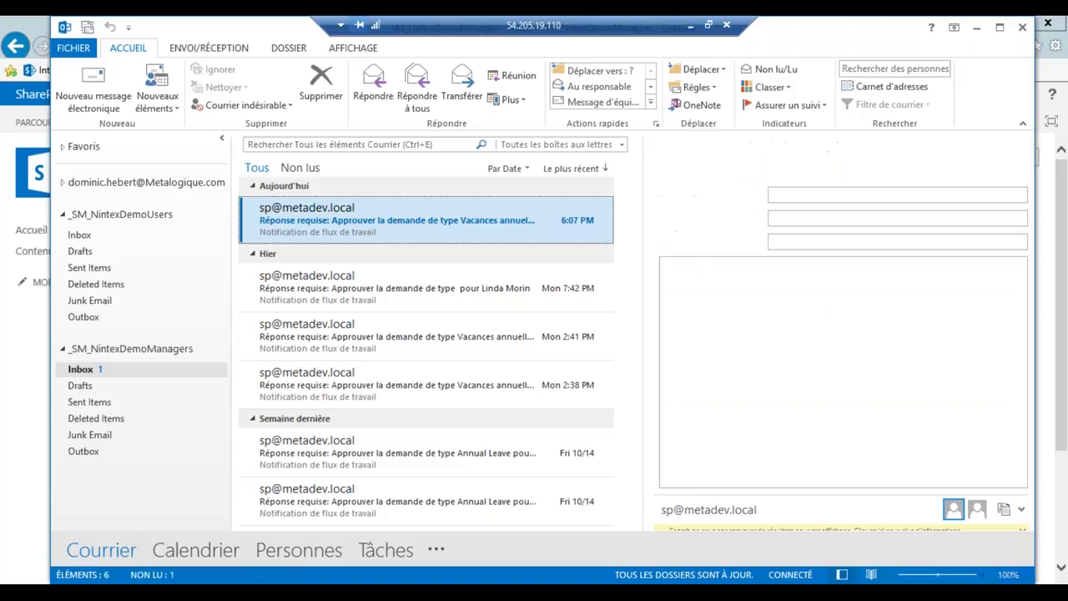
type("Oui")
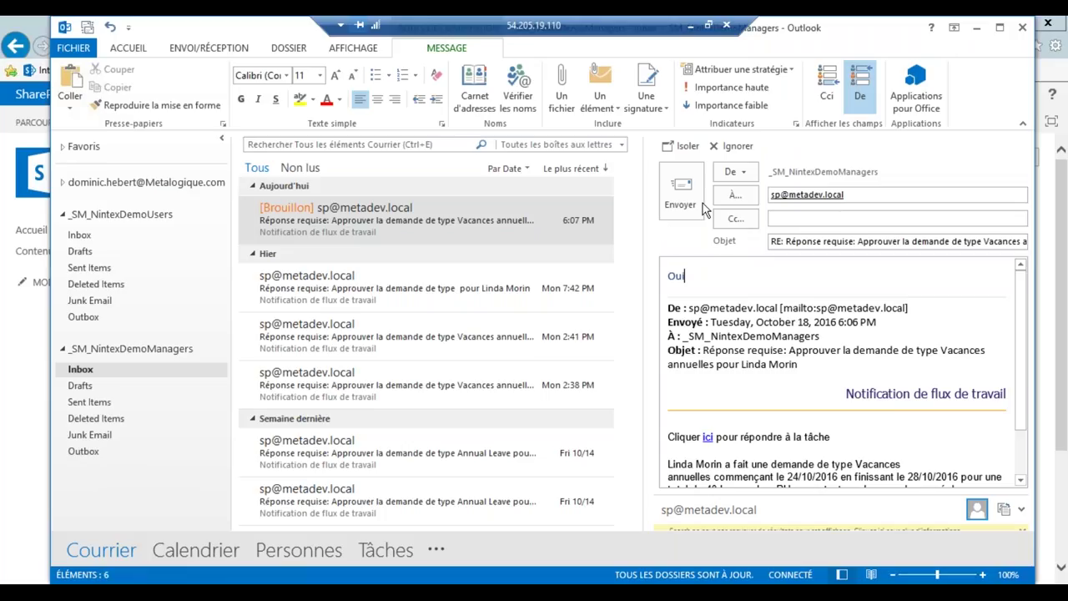
left_click(733, 146)
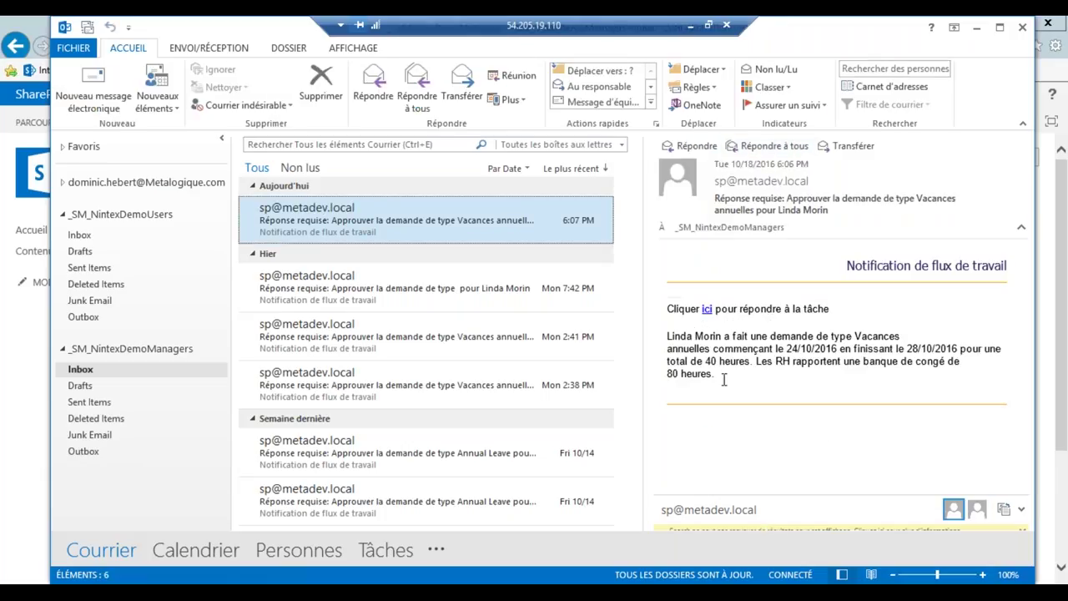
Open the linked approval task, signing in with the manager's credentials
left_click(707, 311)
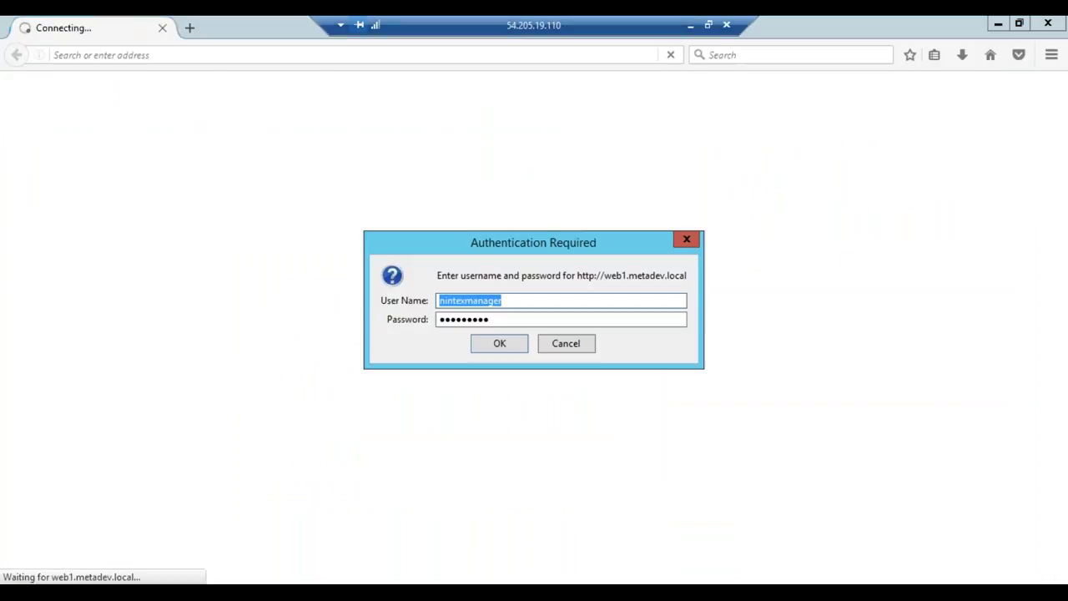
left_click(494, 348)
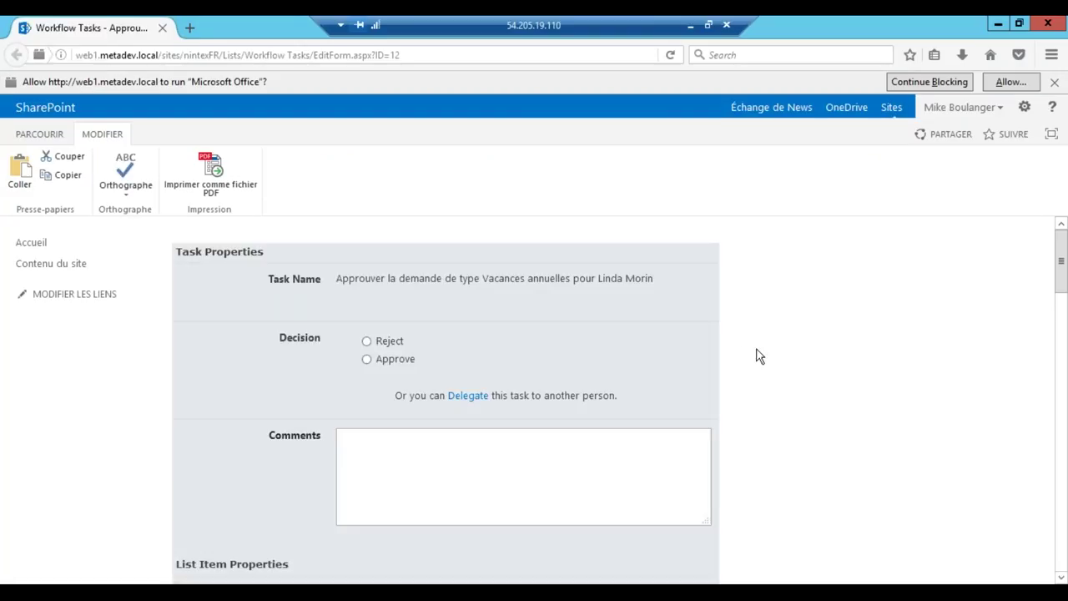
scroll(758, 355, "down", 1)
scroll(758, 355, "down", 1)
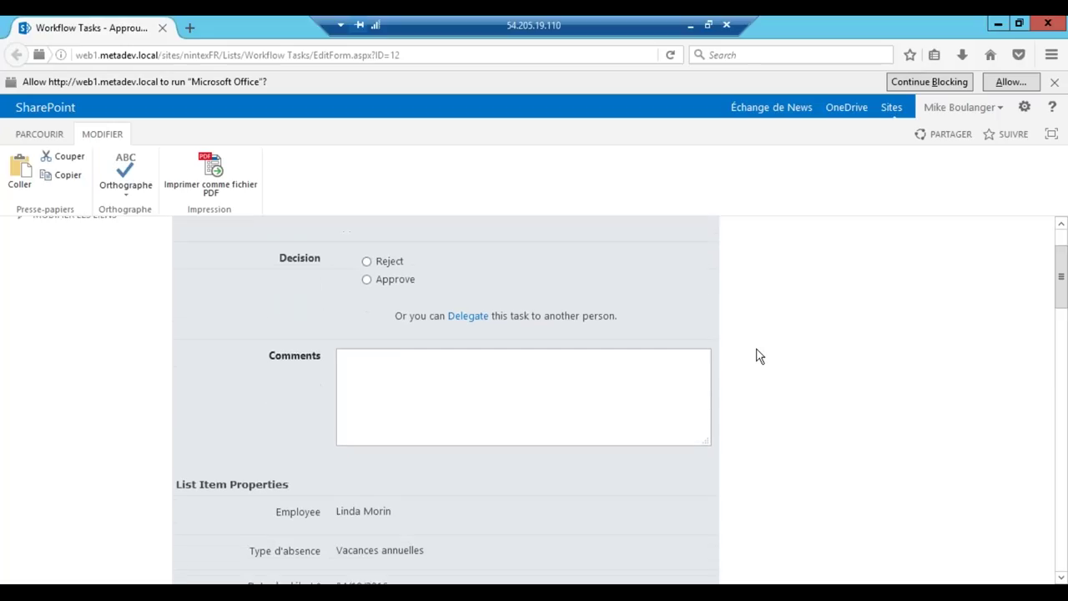
scroll(758, 355, "up", 1)
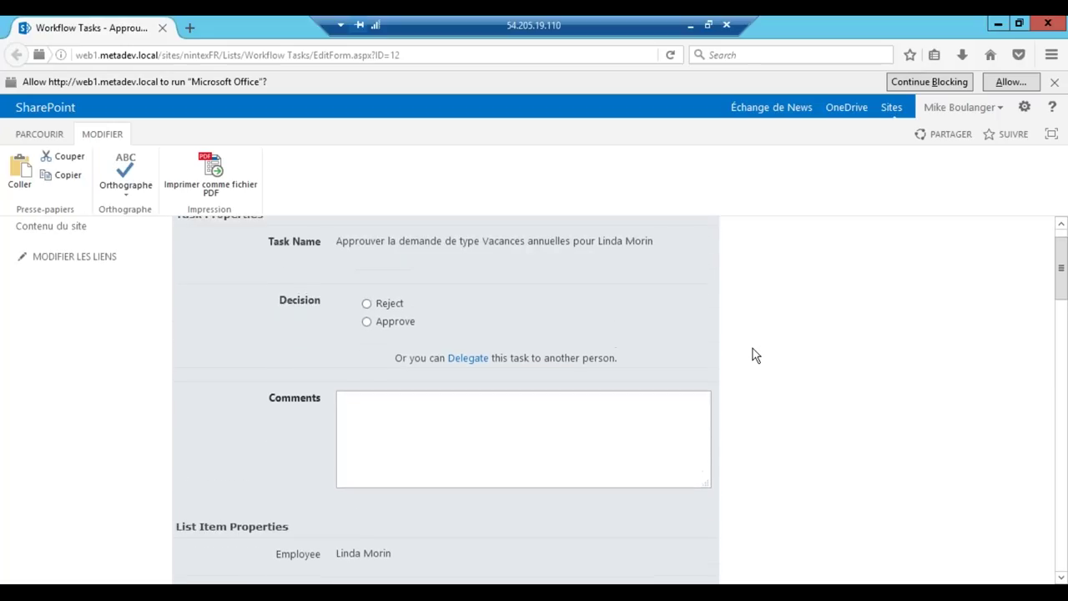
scroll(753, 356, "up", 1)
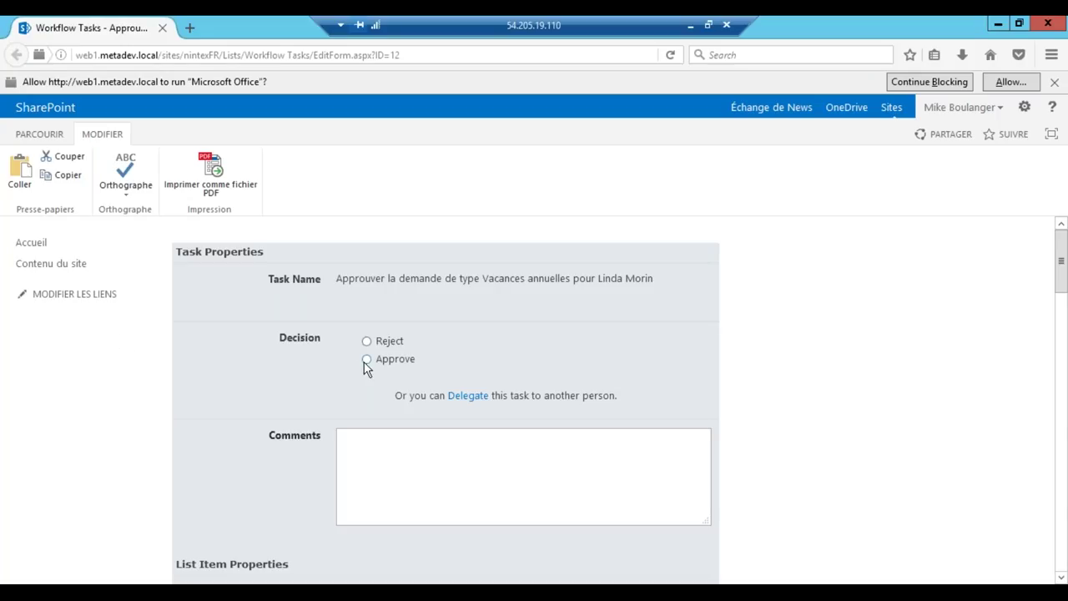
Approve the task with the comment 'Bonnes vacances' and submit it
left_click(503, 474)
type("Bonnes vacances")
scroll(502, 473, "down", 5)
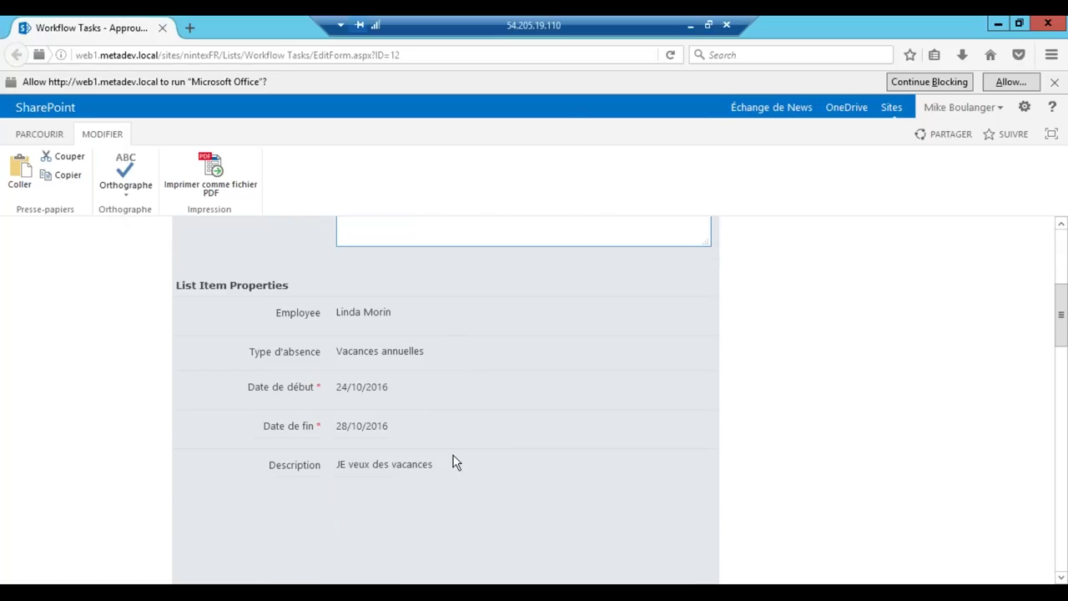
scroll(453, 462, "down", 4)
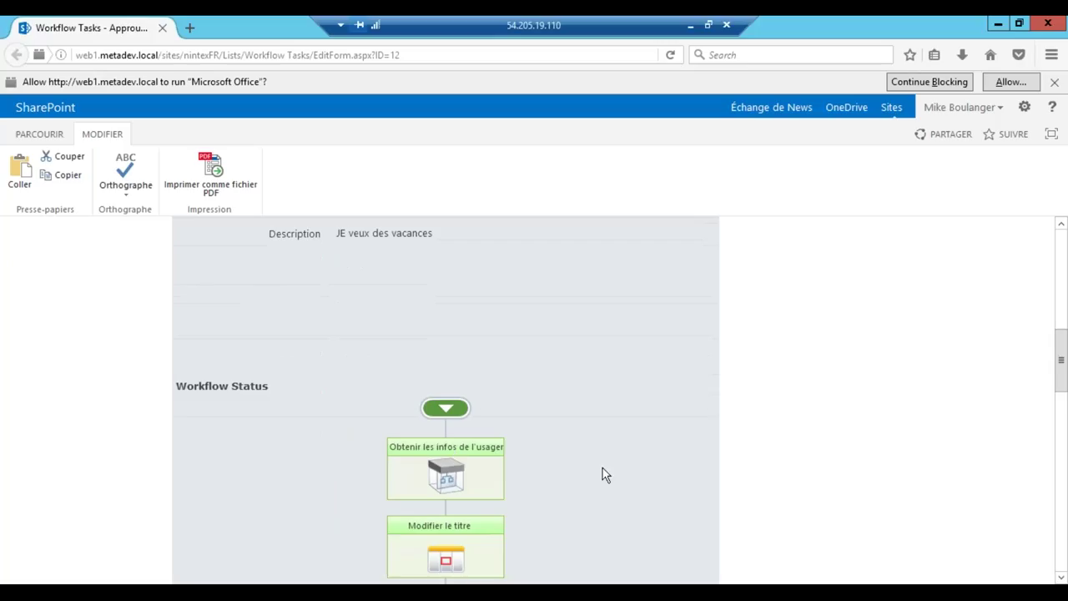
scroll(605, 474, "down", 3)
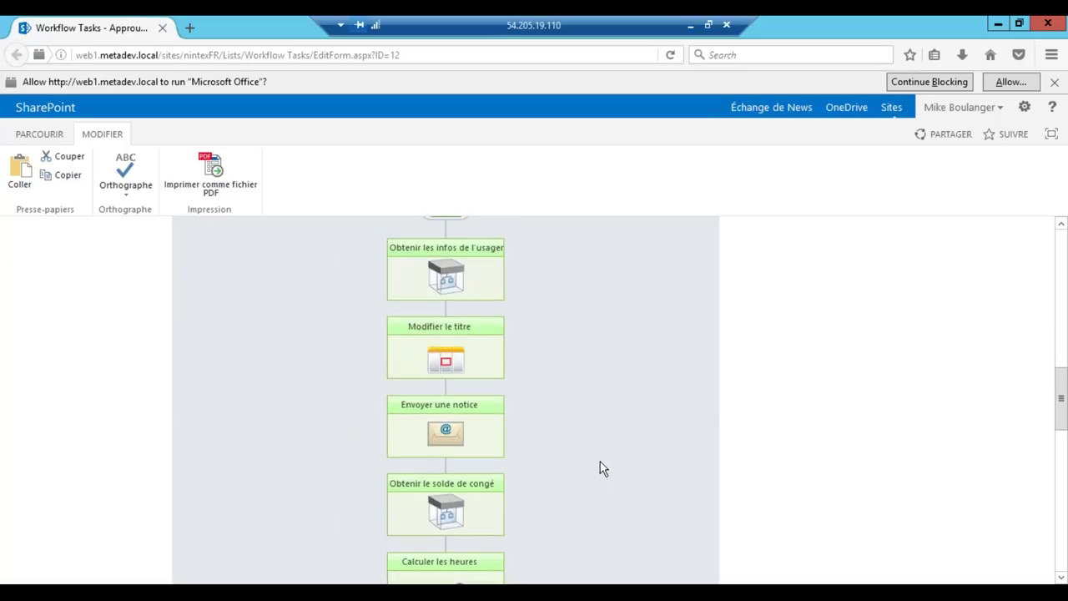
scroll(601, 462, "down", 3)
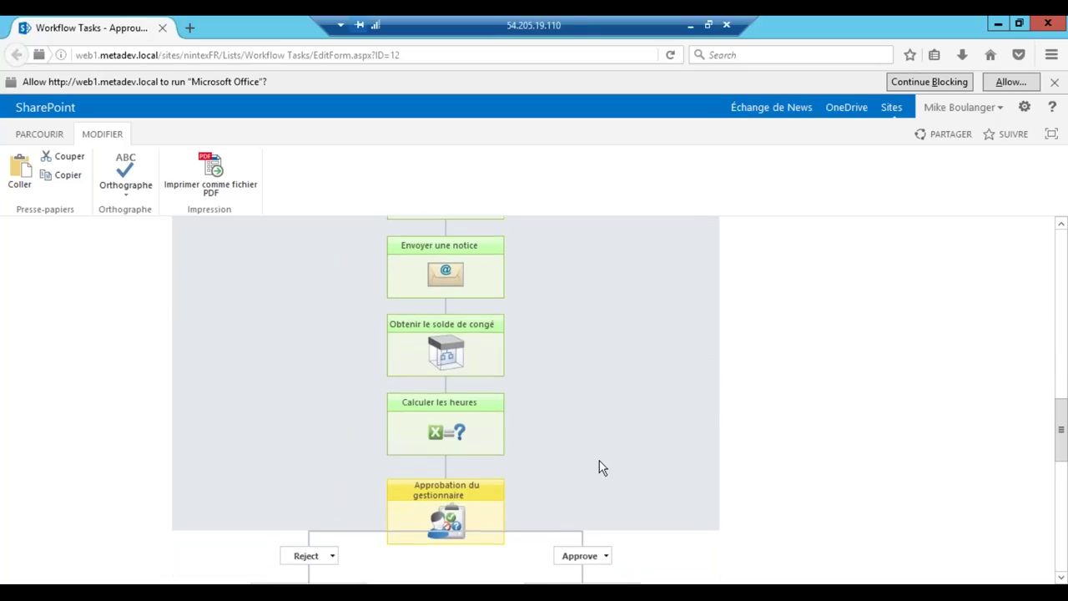
scroll(599, 462, "down", 1)
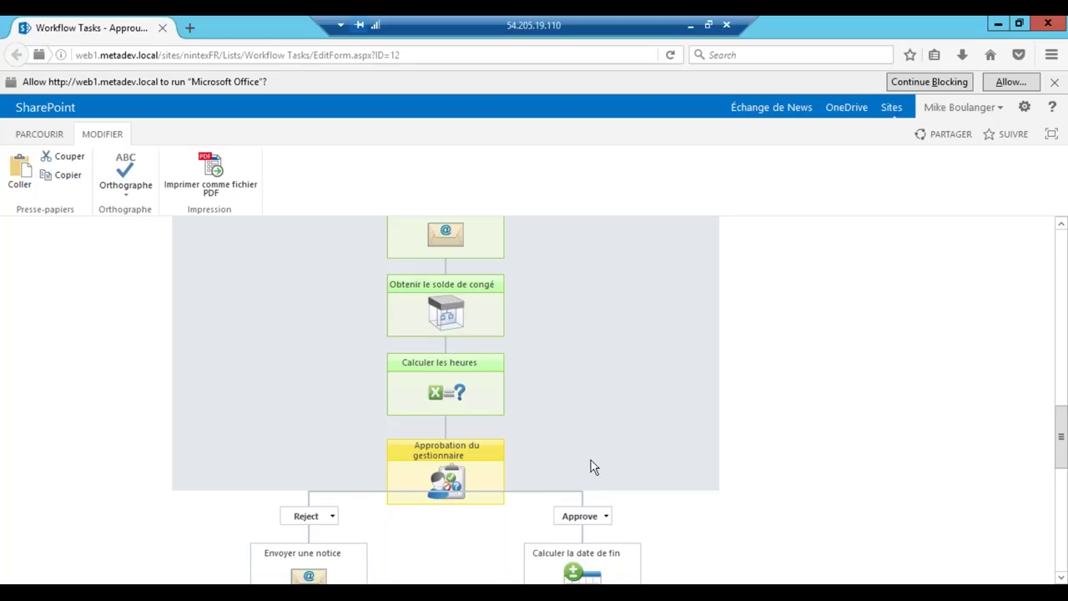
scroll(590, 460, "down", 2)
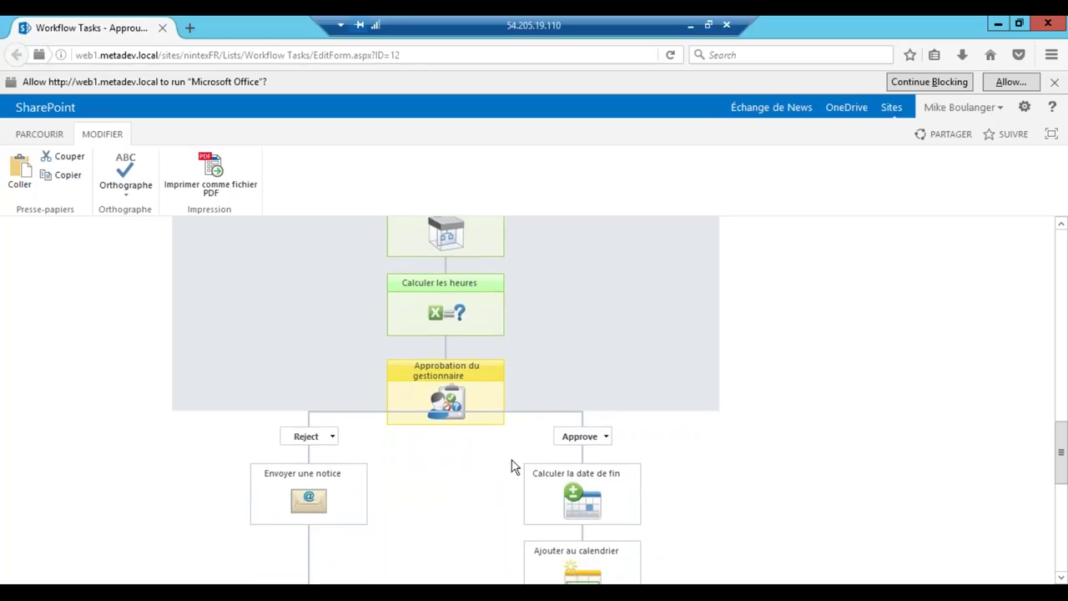
scroll(514, 468, "down", 9)
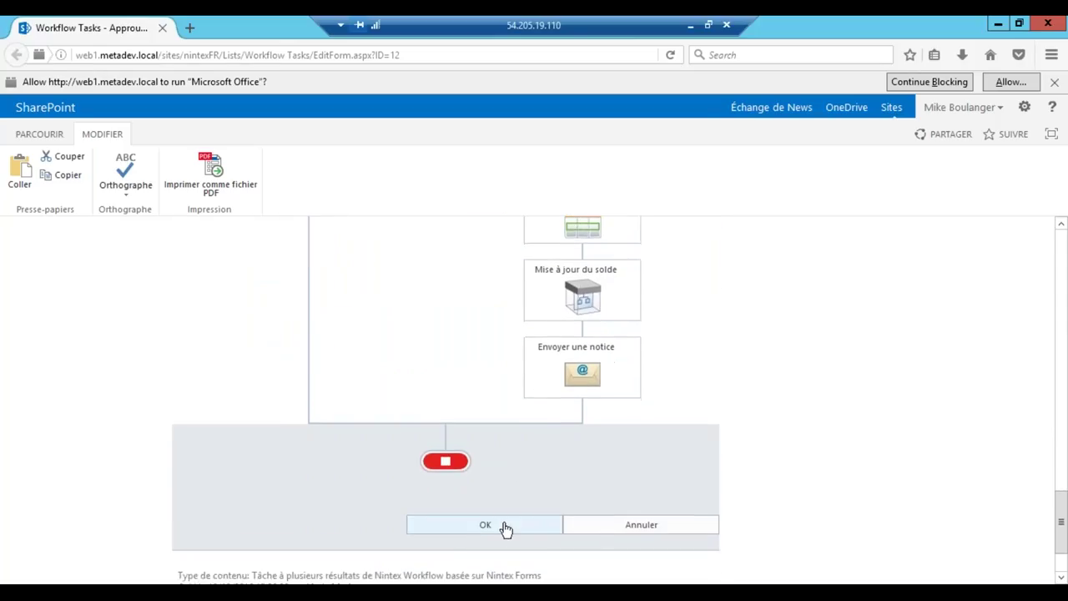
left_click(505, 526)
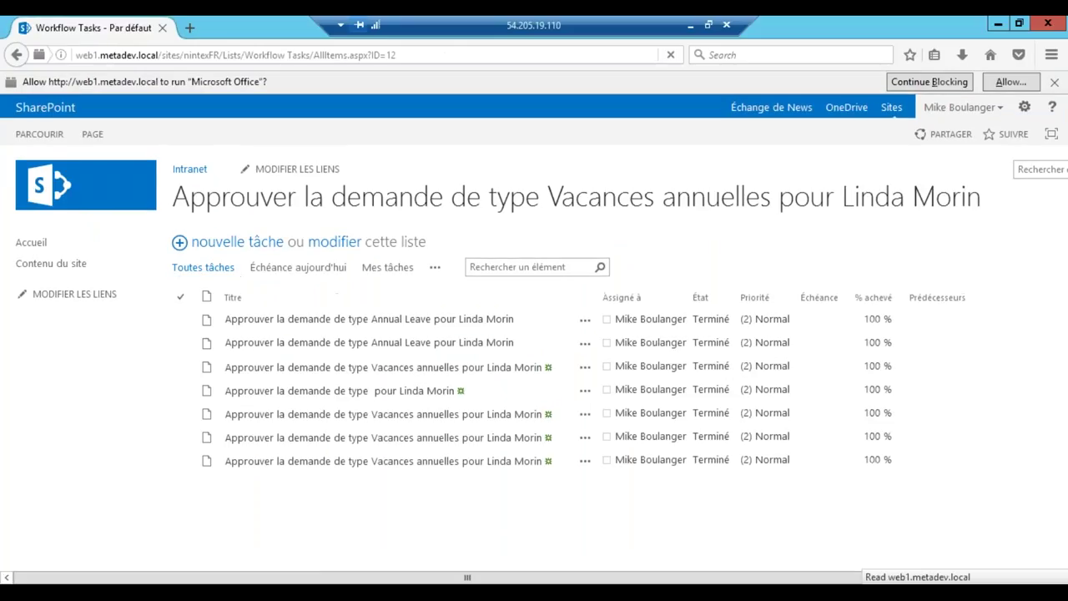
Read the 'a été approuvée' message in the users' inbox, then minimise Outlook and close Firefox
left_click(297, 522)
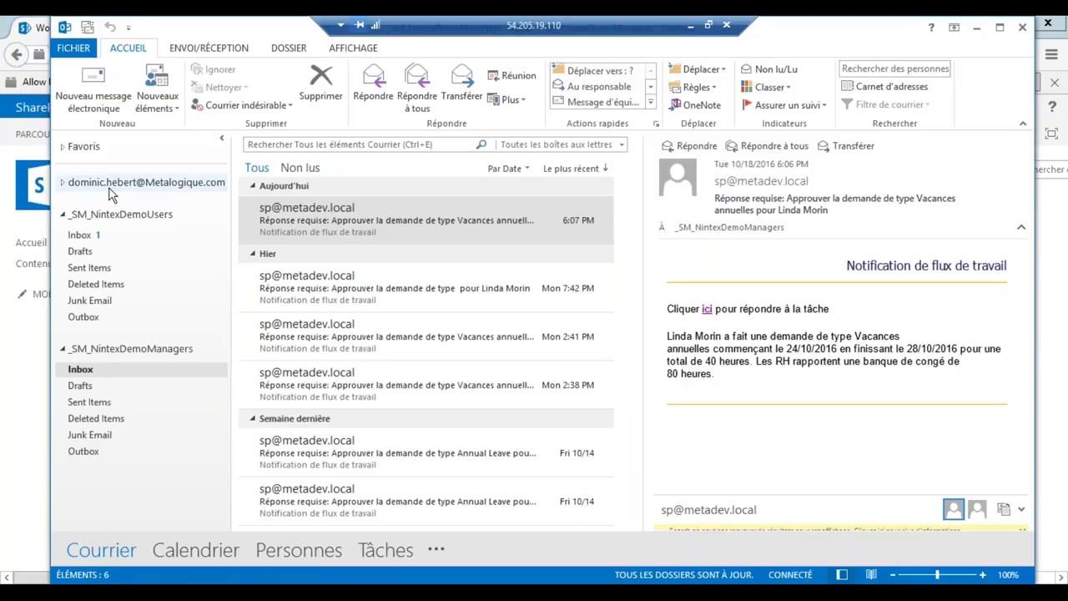
left_click(98, 237)
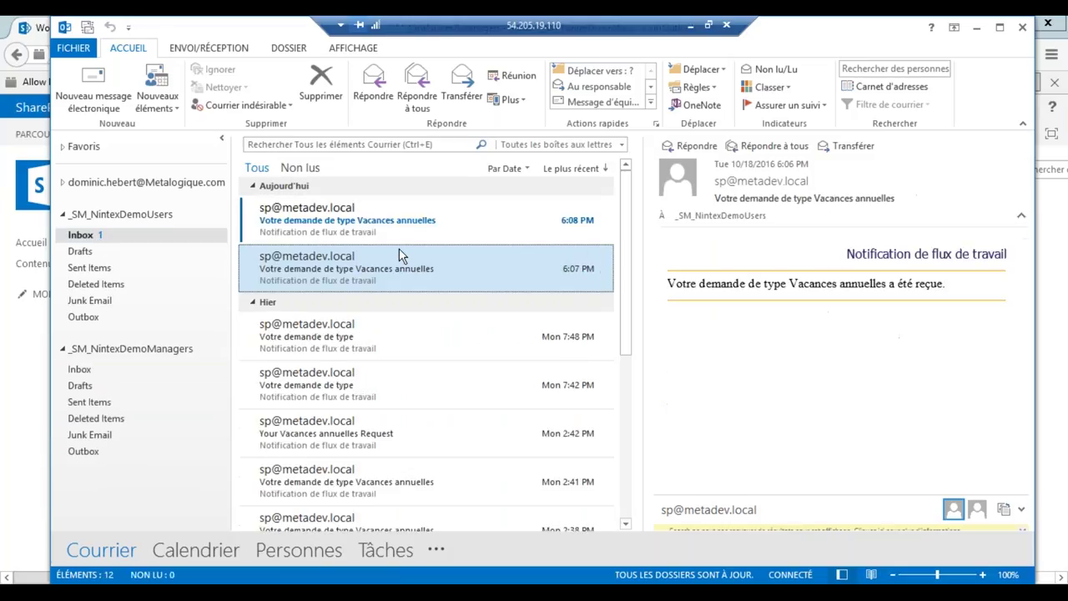
left_click(441, 228)
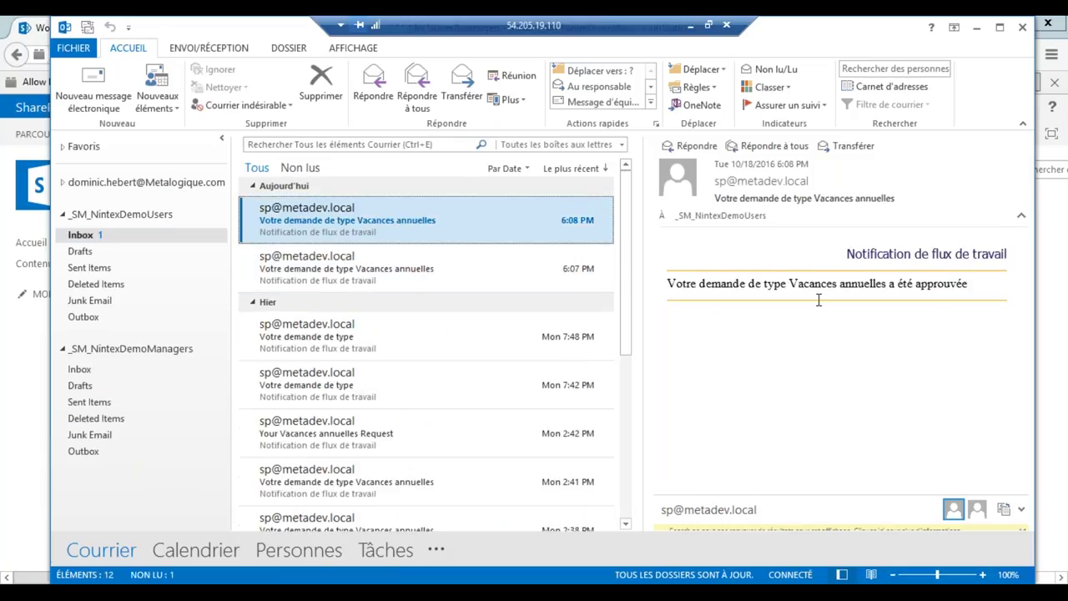
left_click(976, 30)
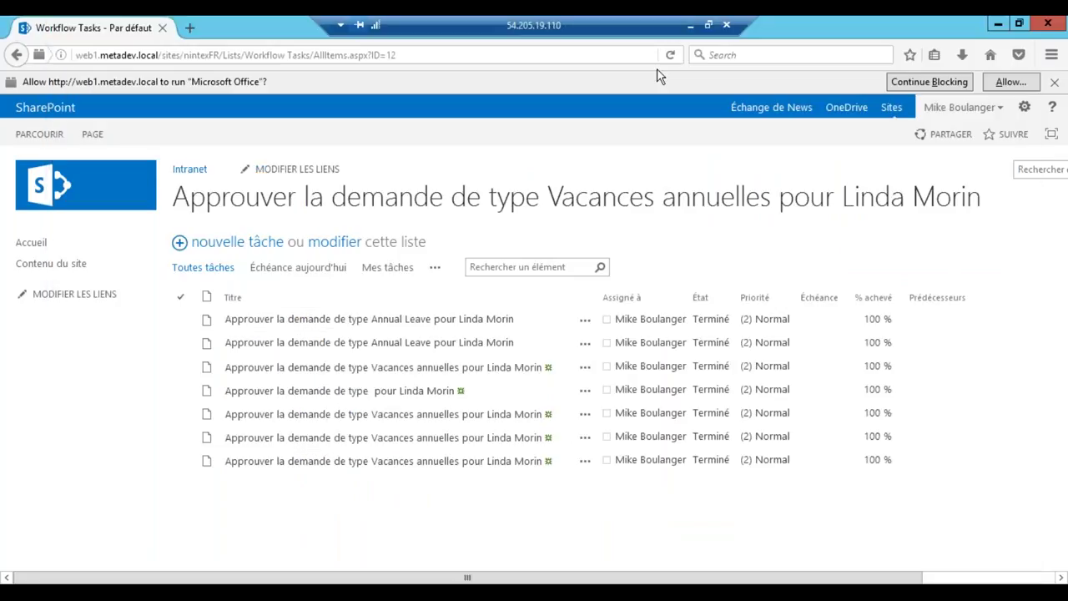
left_click(1059, 30)
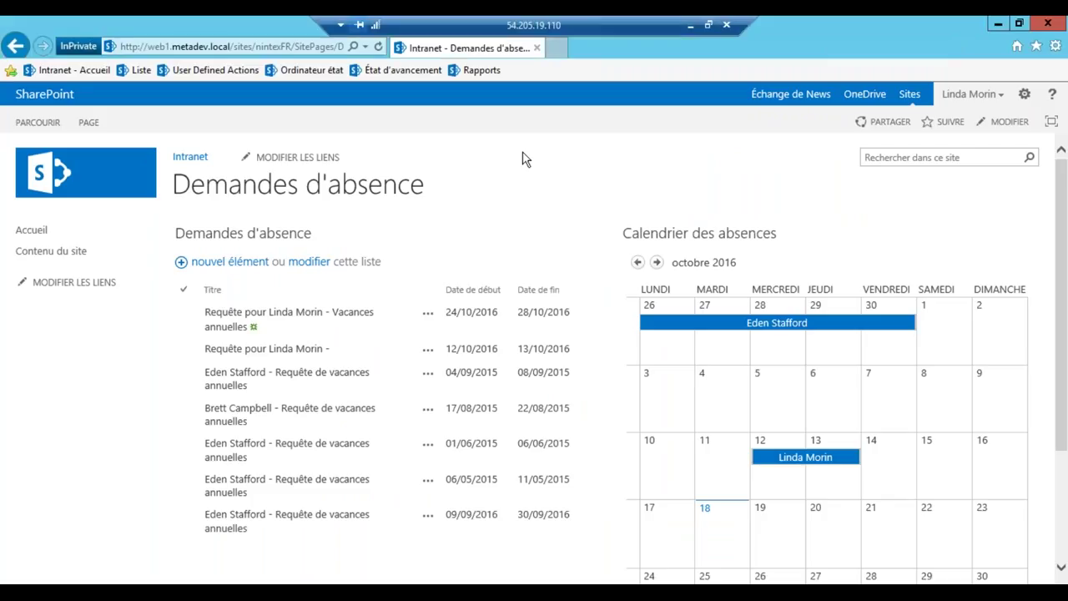
Refresh the Demandes d'absence page and find the 24–28 October leave on the calendar
key("F5")
scroll(551, 200, "down", 1)
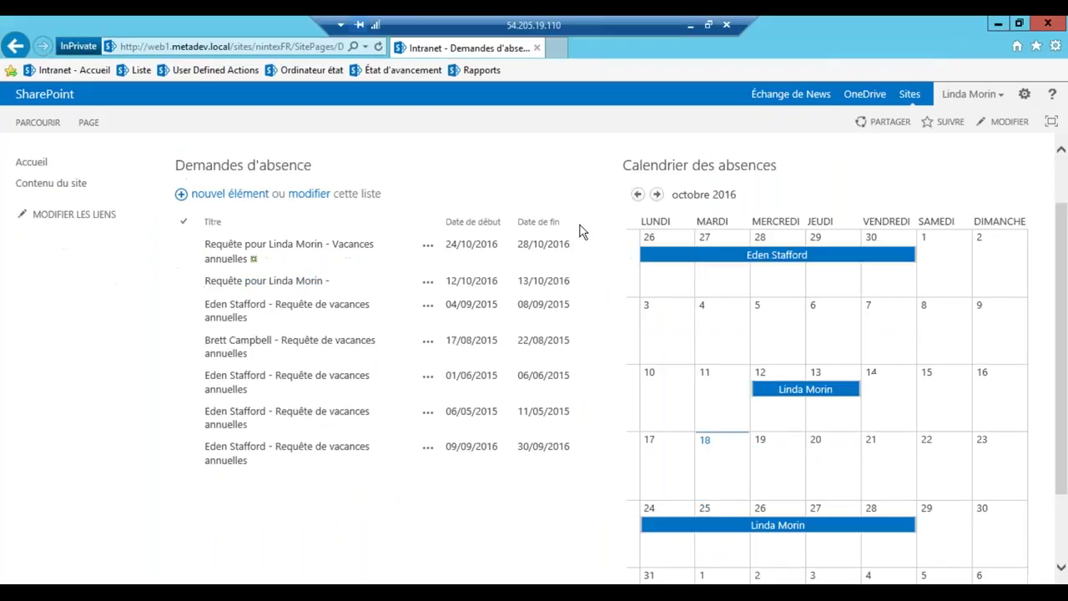
scroll(582, 232, "down", 1)
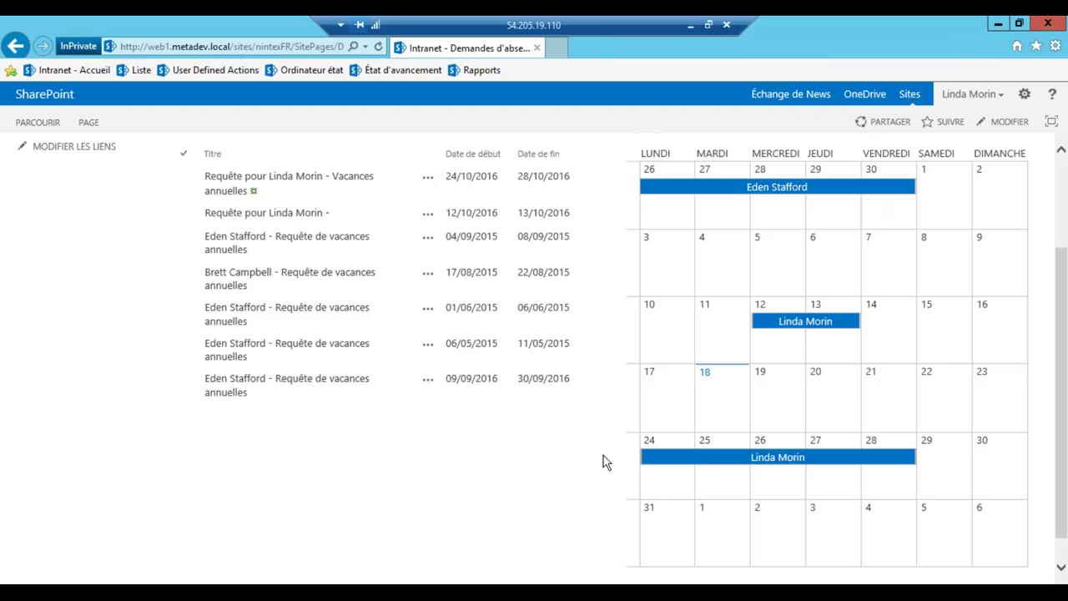
scroll(519, 464, "up", 3)
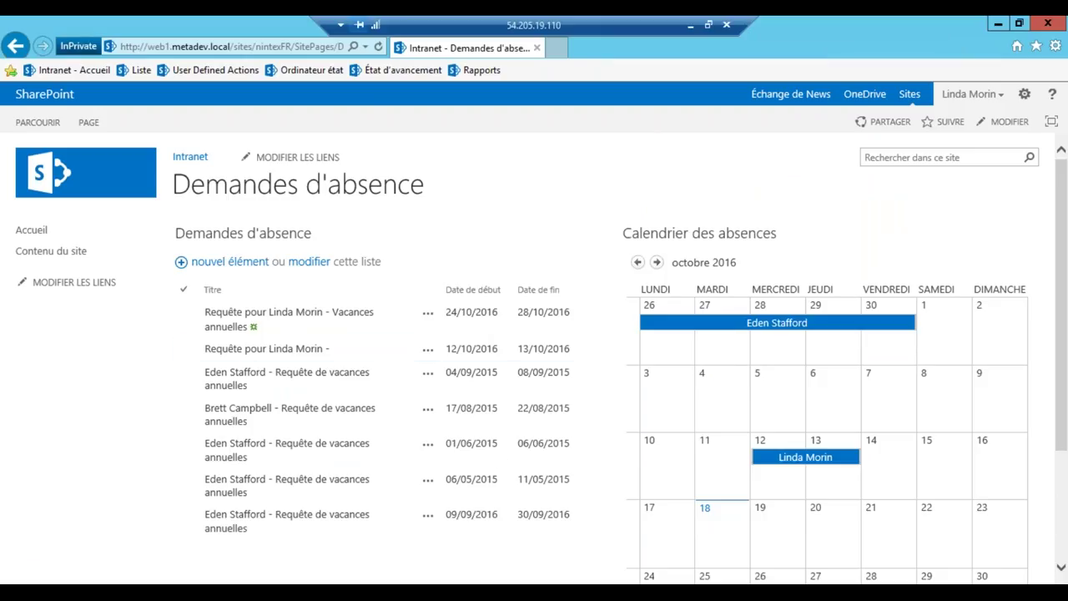
scroll(534, 350, "down", 3)
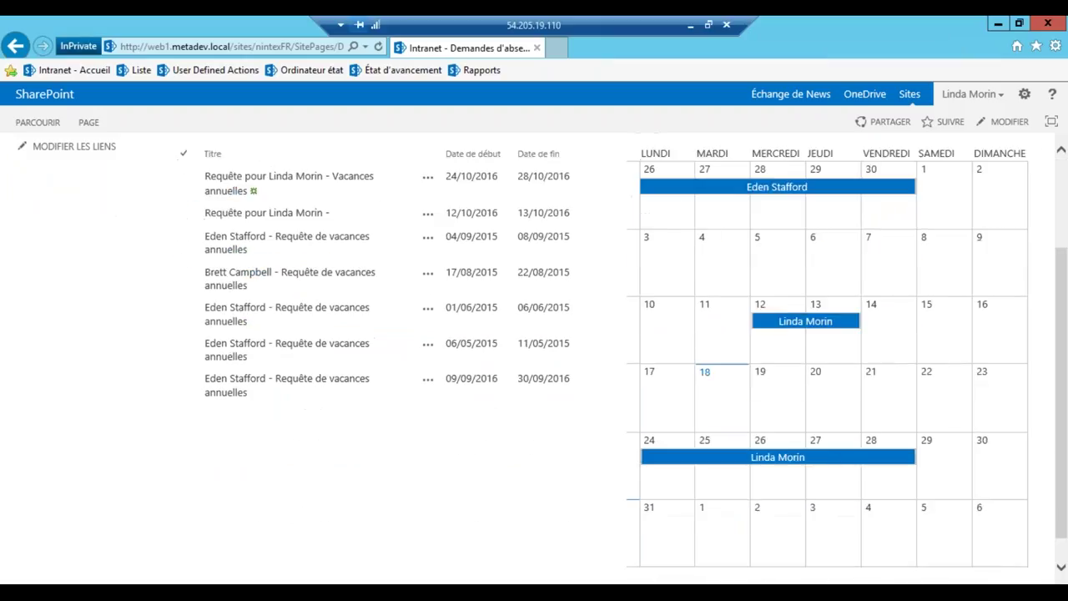
scroll(150, 388, "up", 3)
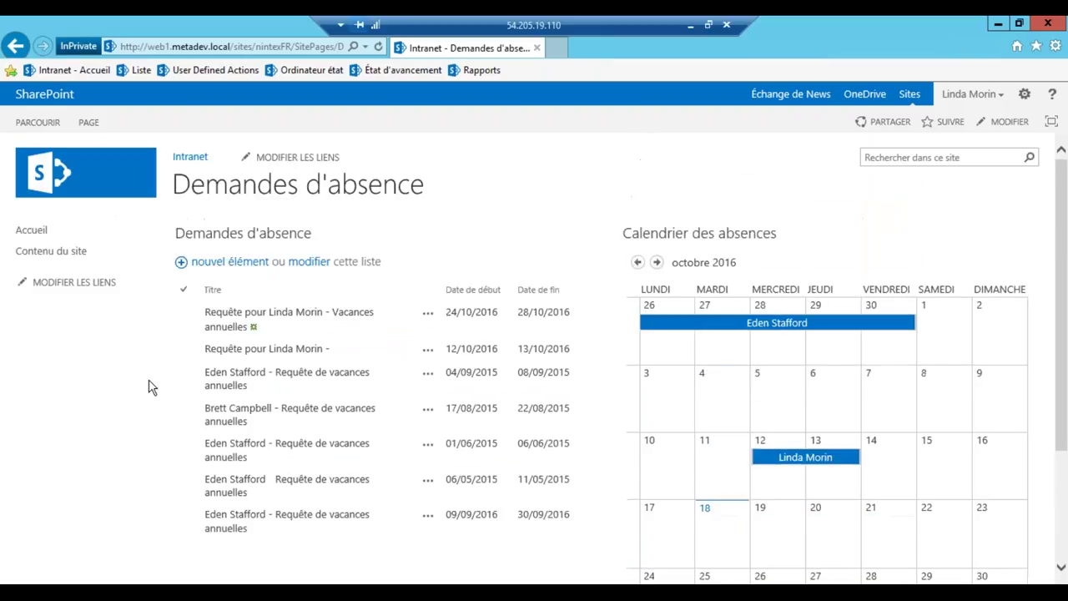
From the Demandes d'absence LISTE ribbon, choose Créer un flux de travail avec Nintex Workflow
left_click(137, 74)
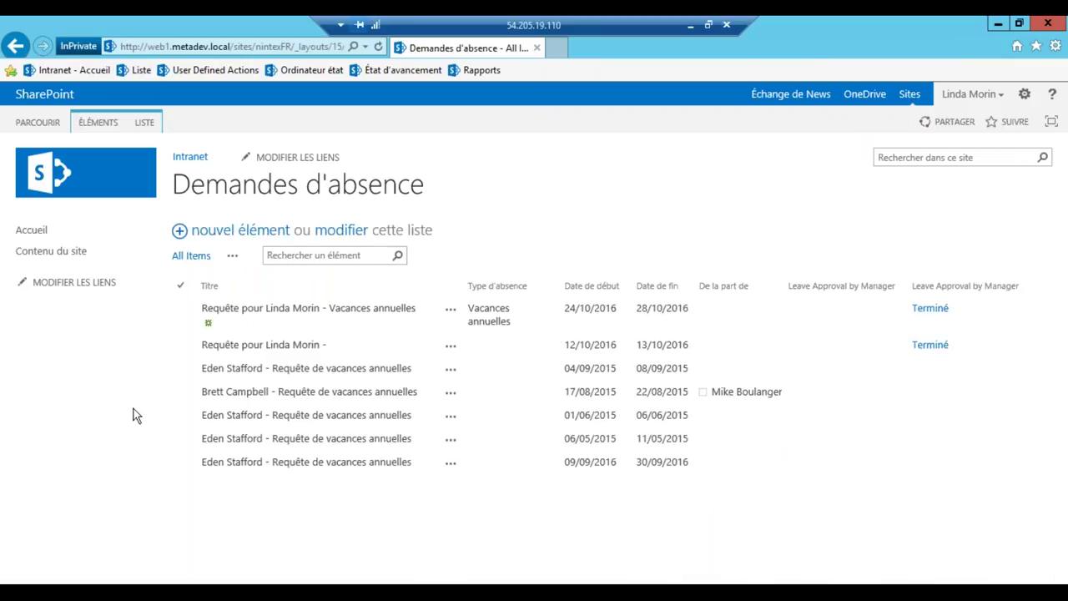
left_click(144, 127)
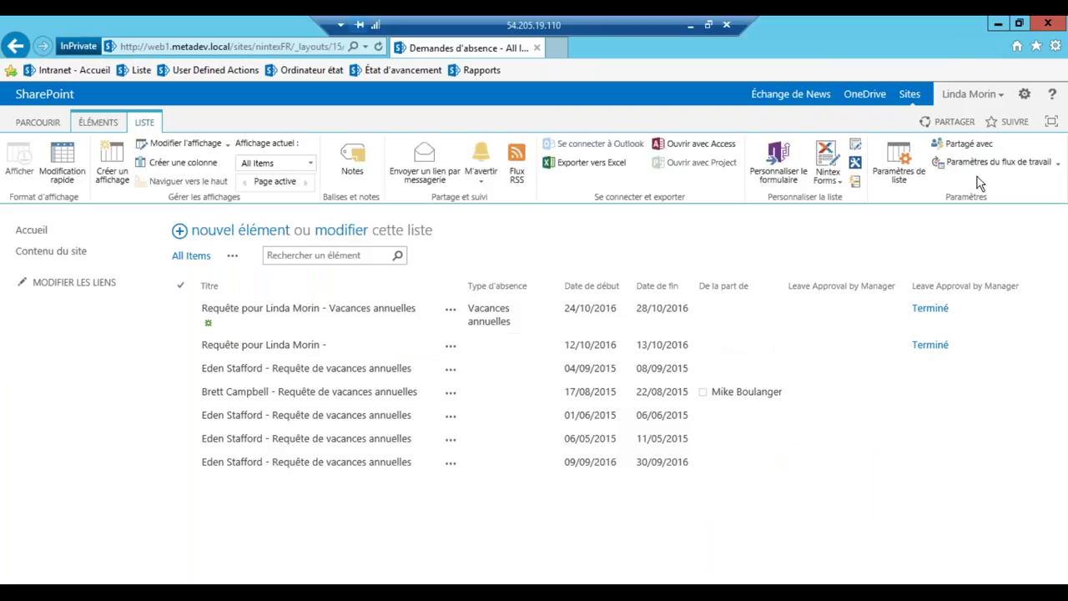
left_click(1058, 163)
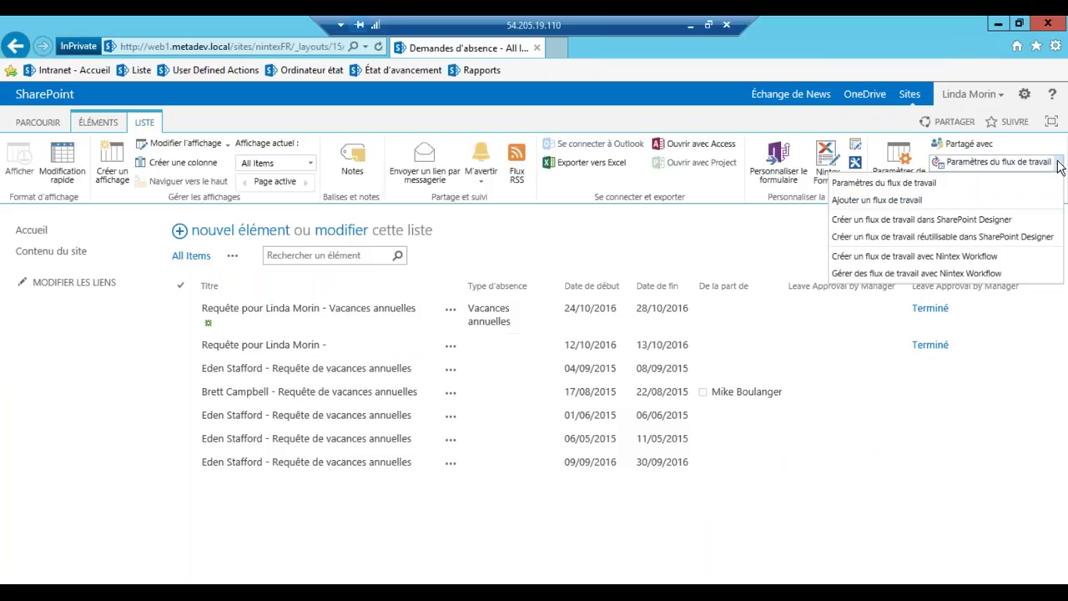
left_click(957, 258)
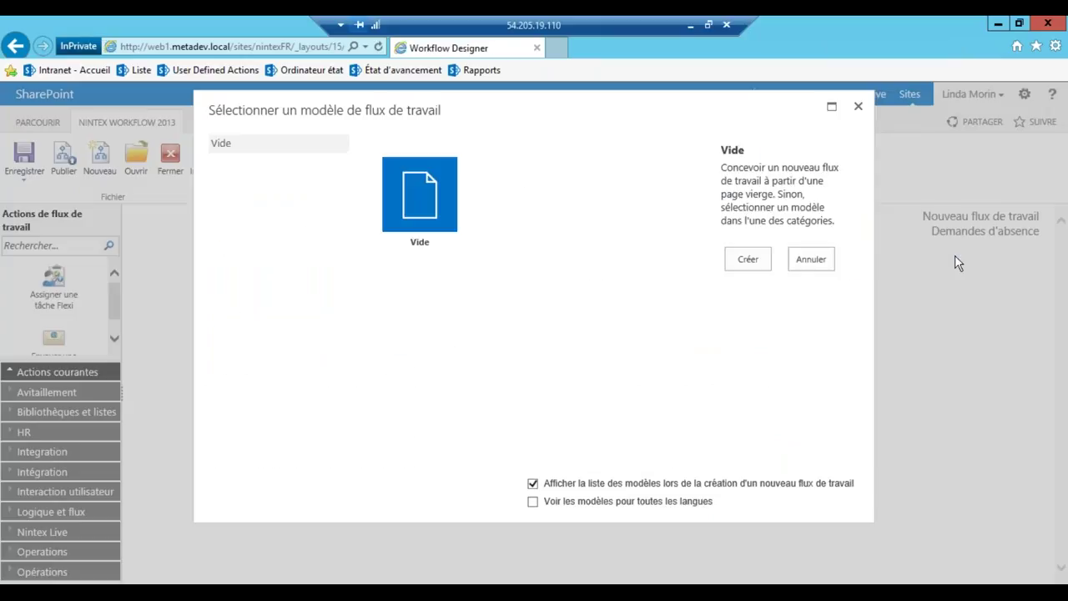
Show templates for all languages, browse Human Resources, then create from the Vide template
left_click(533, 502)
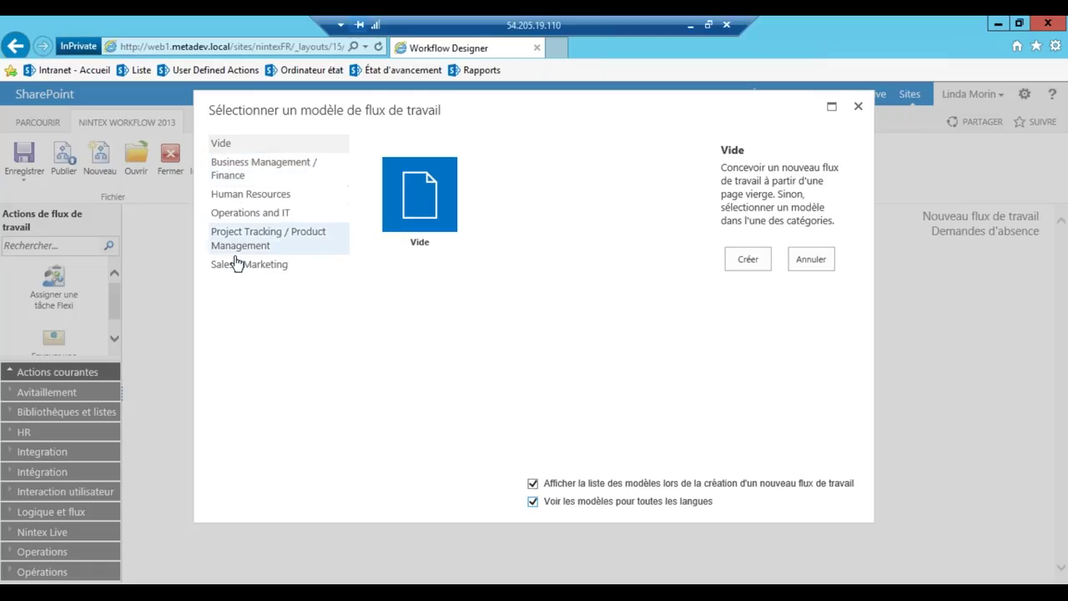
left_click(234, 199)
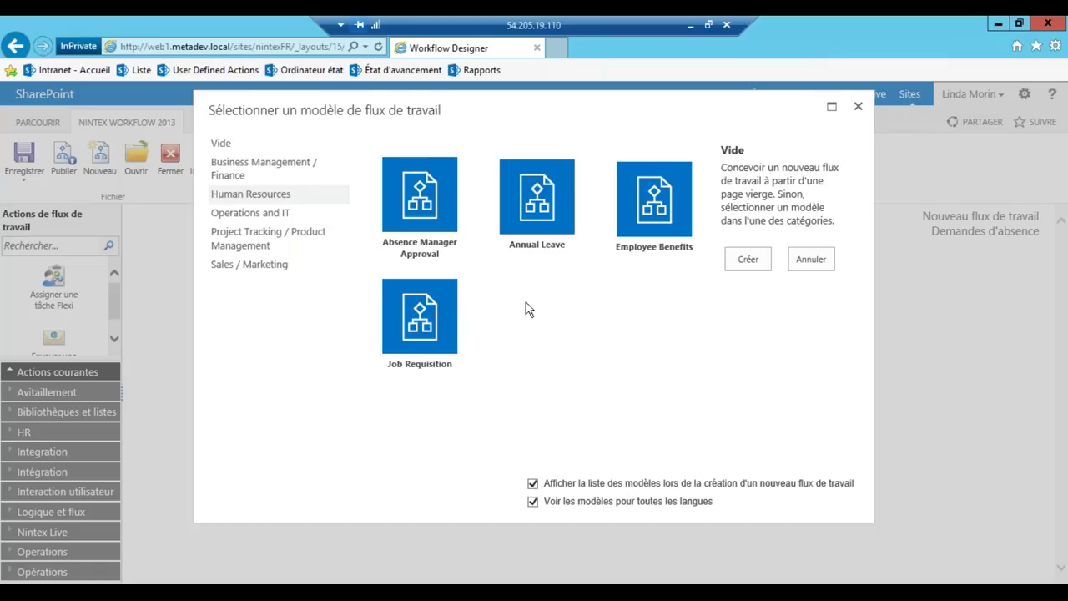
left_click(225, 146)
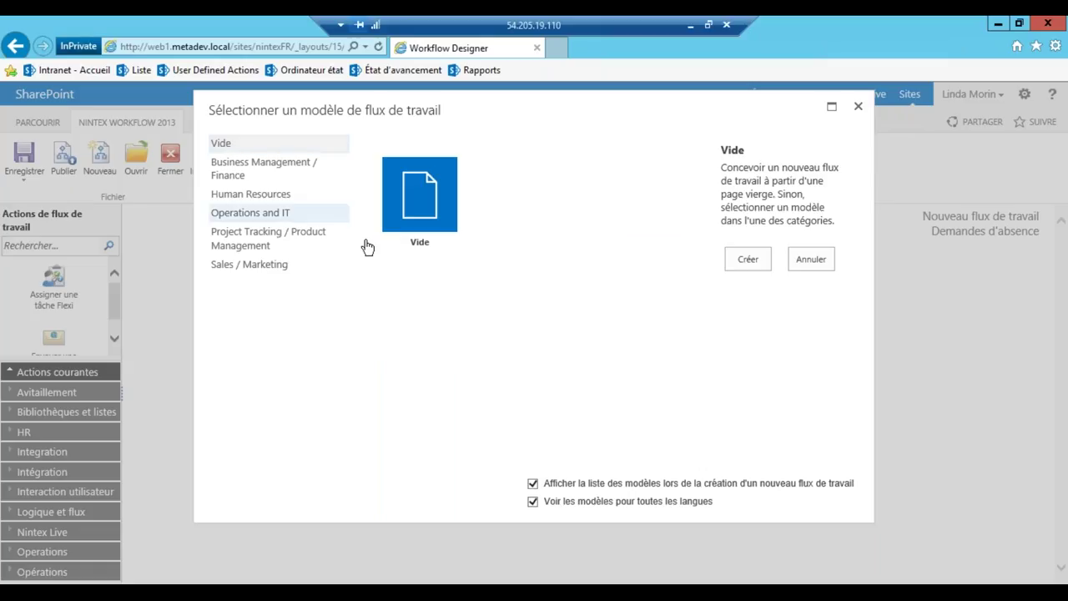
left_click(747, 259)
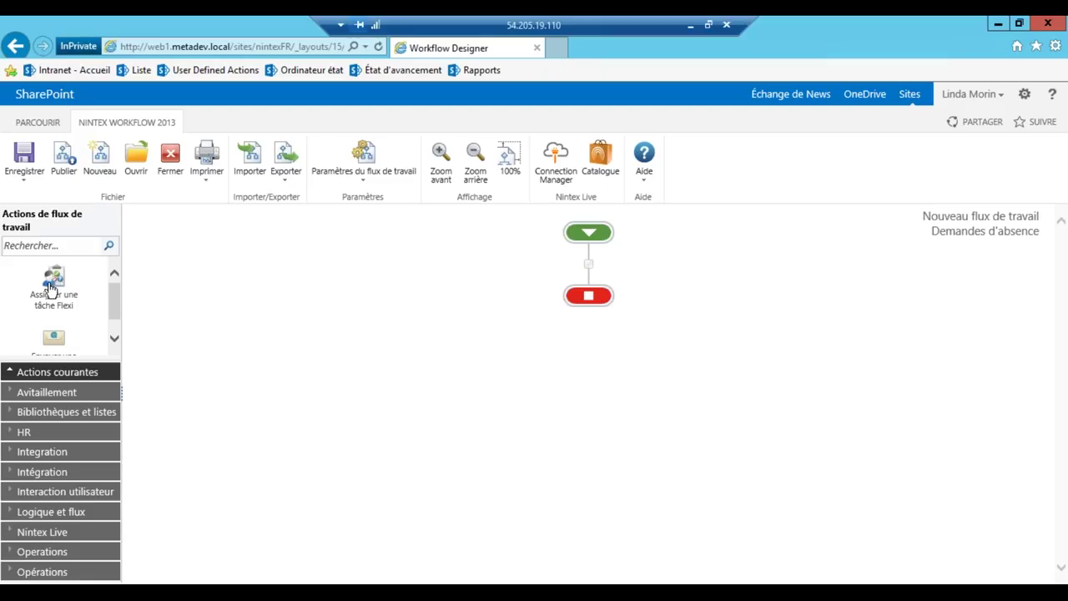
Place an Assigner une tâche Flexi action on the canvas and widen the actions panel
left_click_drag(53, 283, 589, 264)
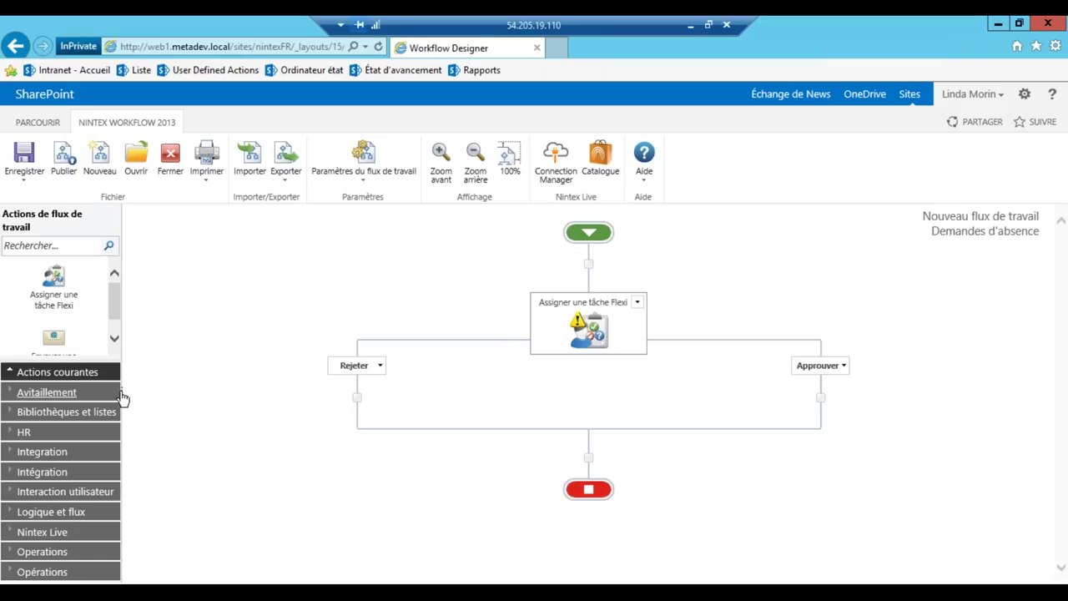
left_click_drag(123, 397, 249, 392)
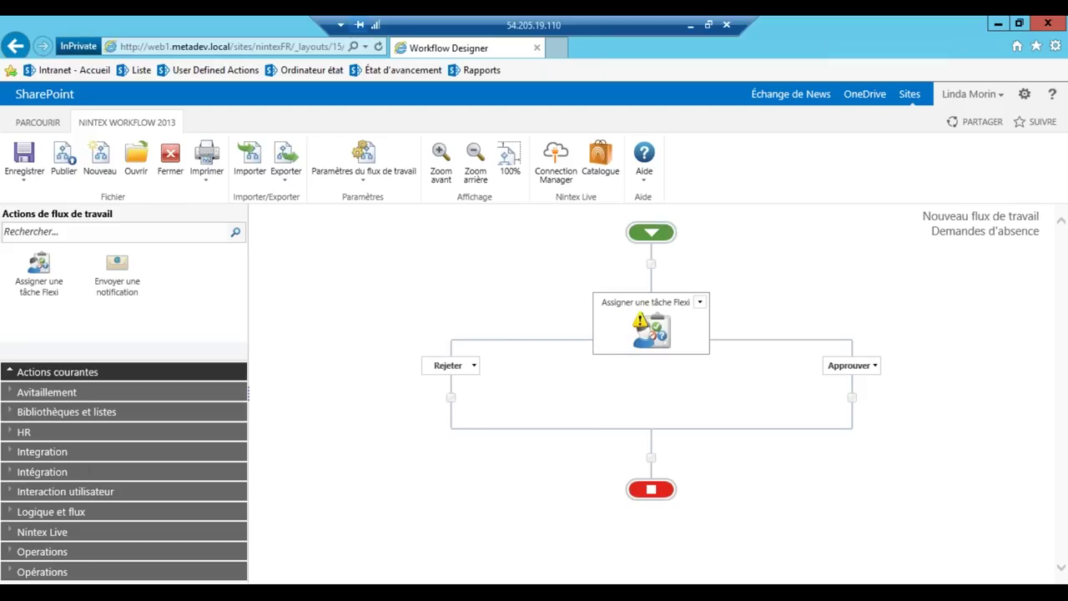
Search actions for 'ad' and drop Configurer un utilisateur dans Exchange onto the Rejeter branch
left_click(54, 234)
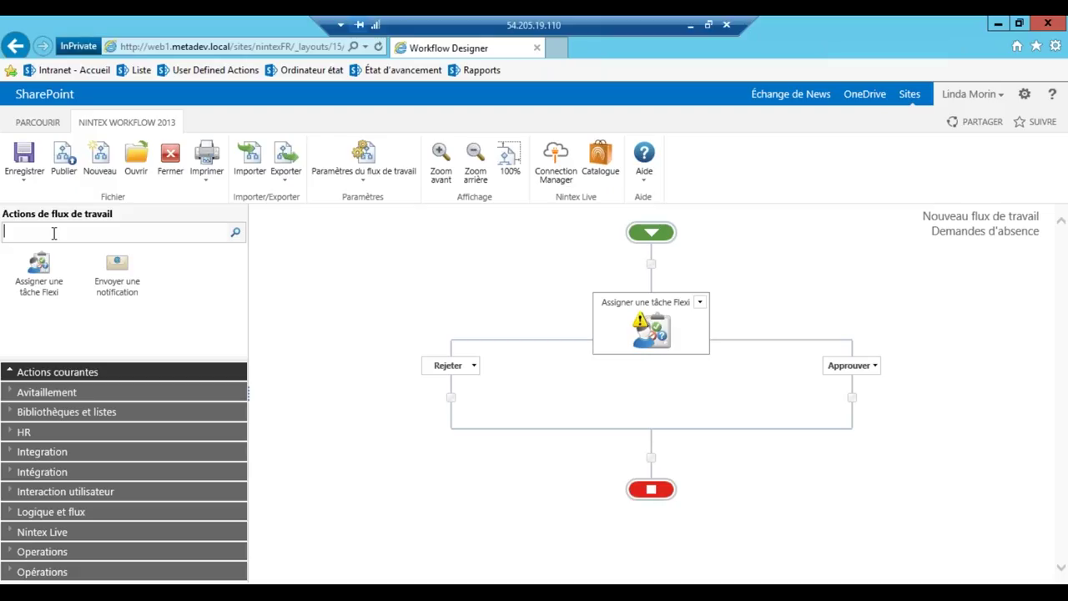
type("cha")
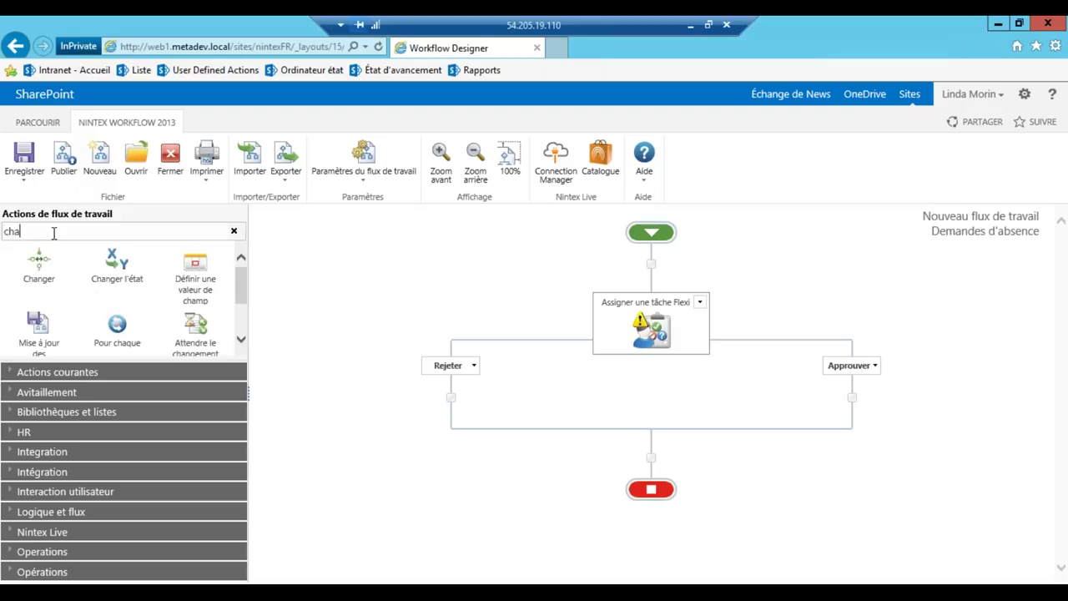
type("ine")
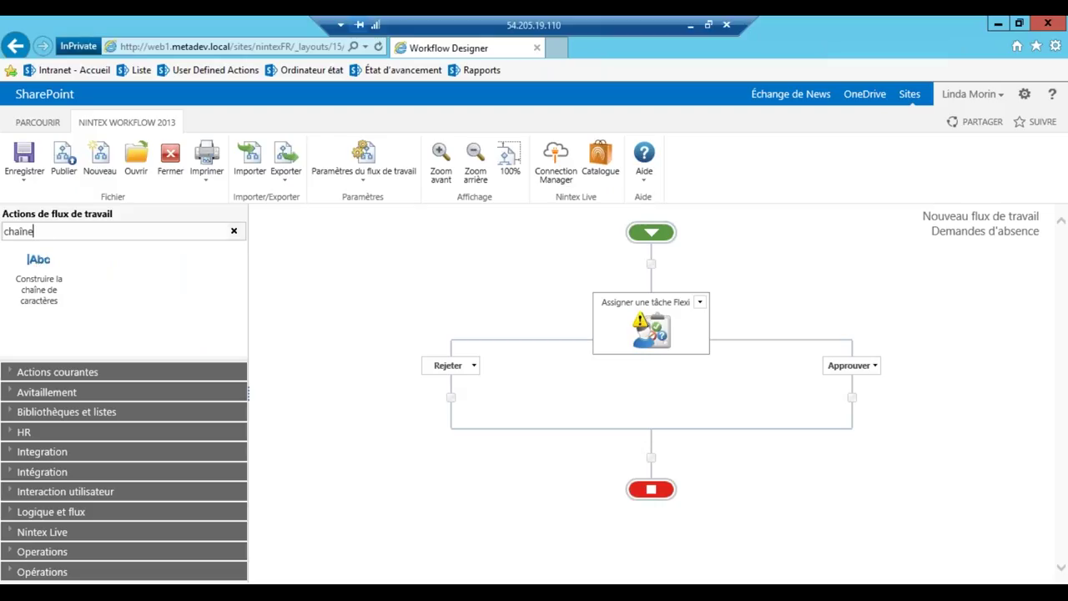
key("BackSpace")
key("BackSpace")
key("BackSpace")
key("BackSpace")
key("BackSpace")
key("BackSpace")
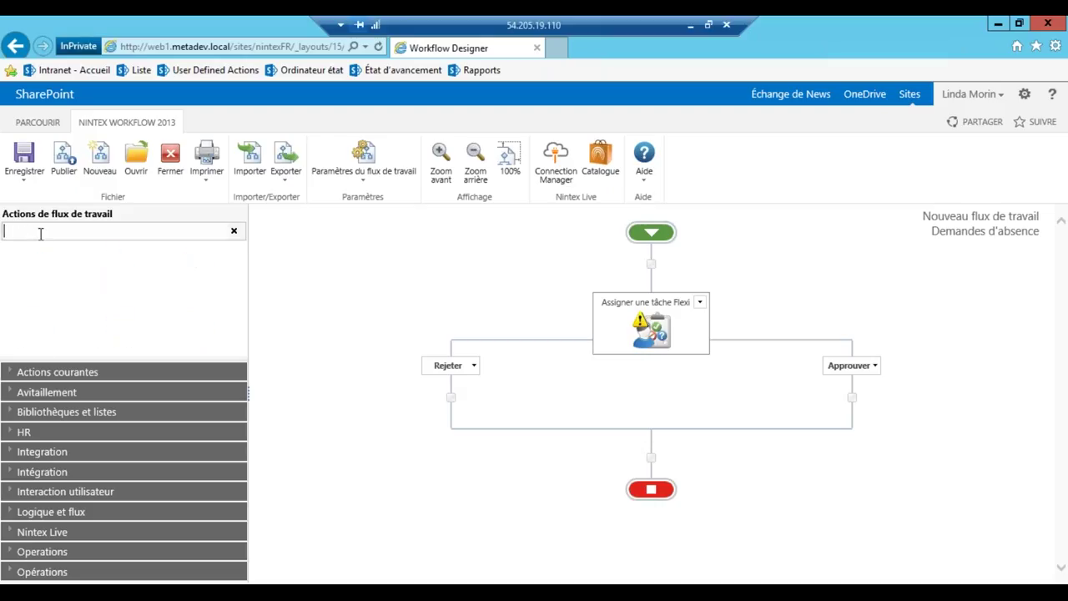
type("ad")
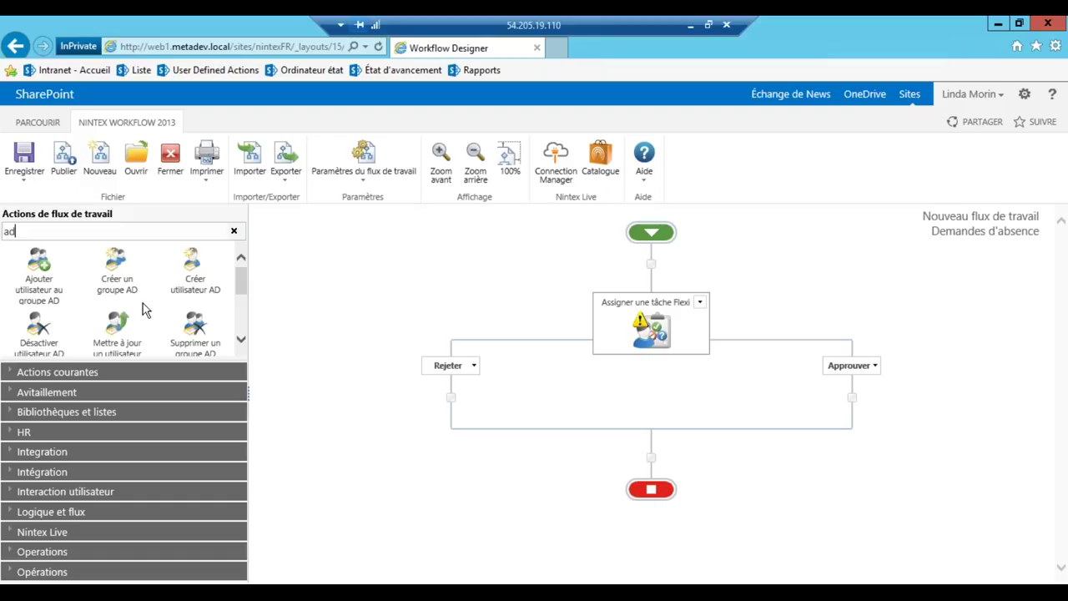
scroll(143, 309, "down", 1)
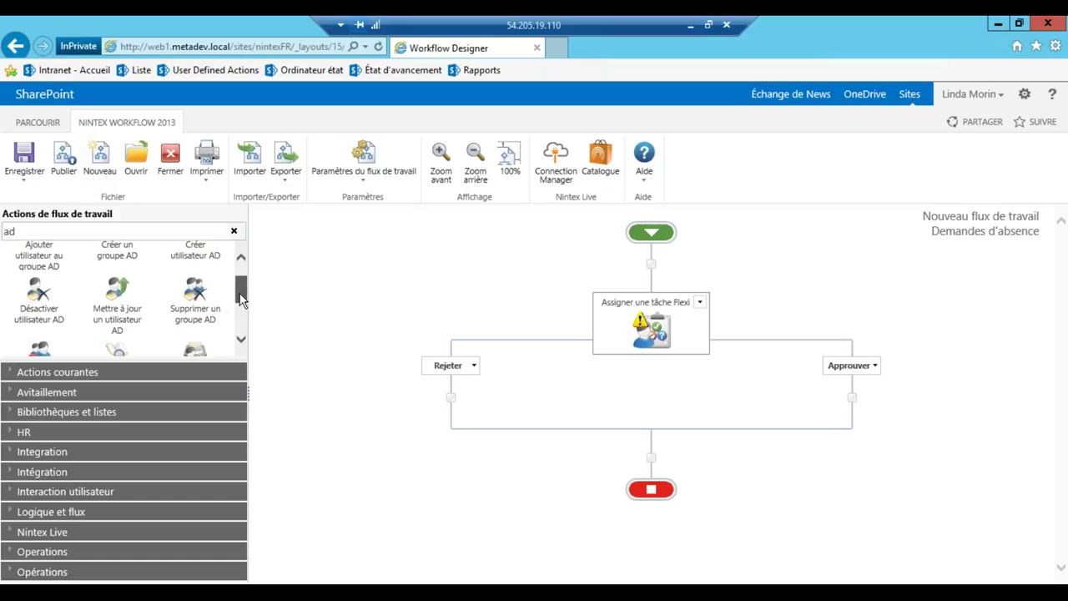
scroll(239, 307, "down", 1)
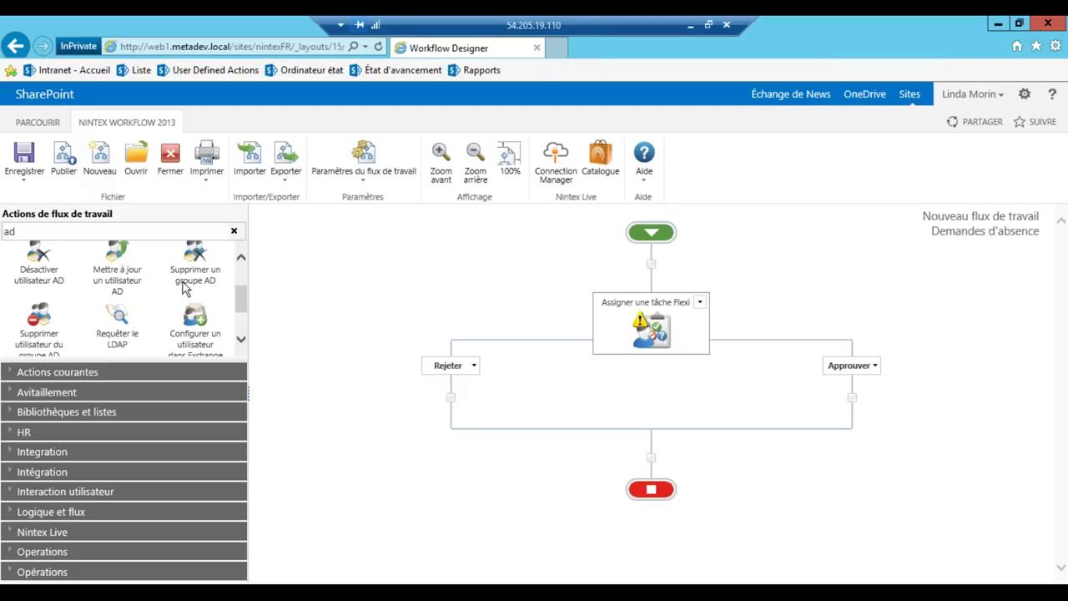
left_click_drag(194, 326, 450, 397)
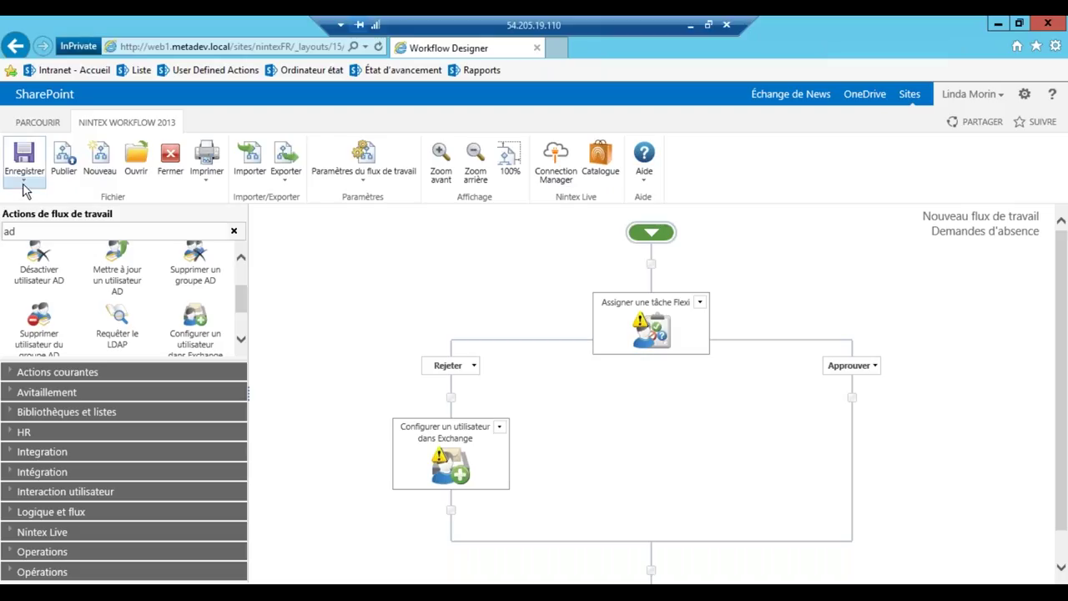
Check the Enregistrer and Paramètres du flux de travail menus, then open the Nintex Live catalogue
left_click(23, 184)
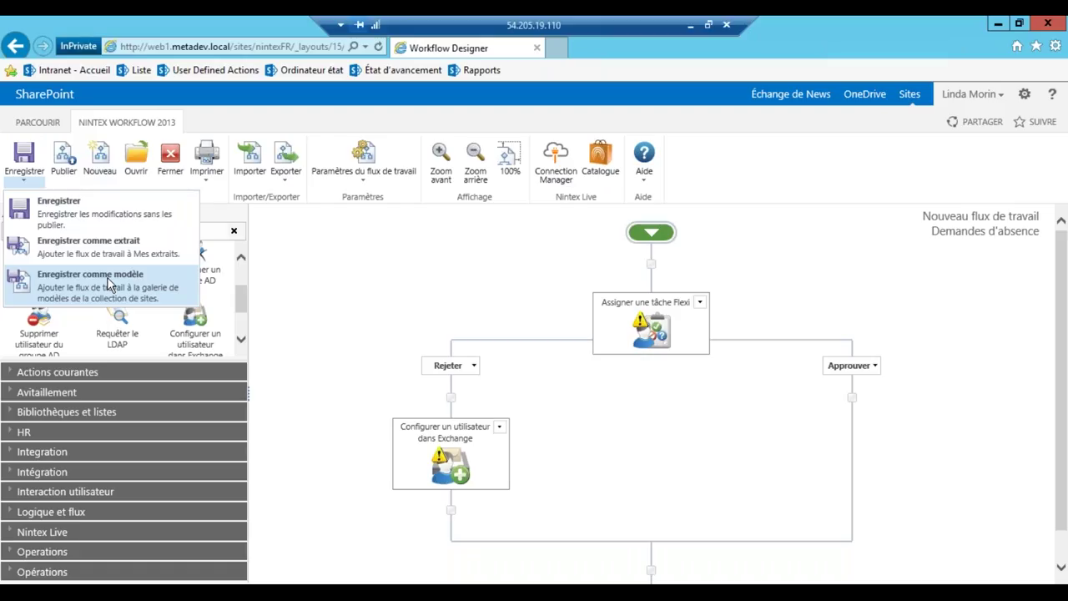
left_click(391, 296)
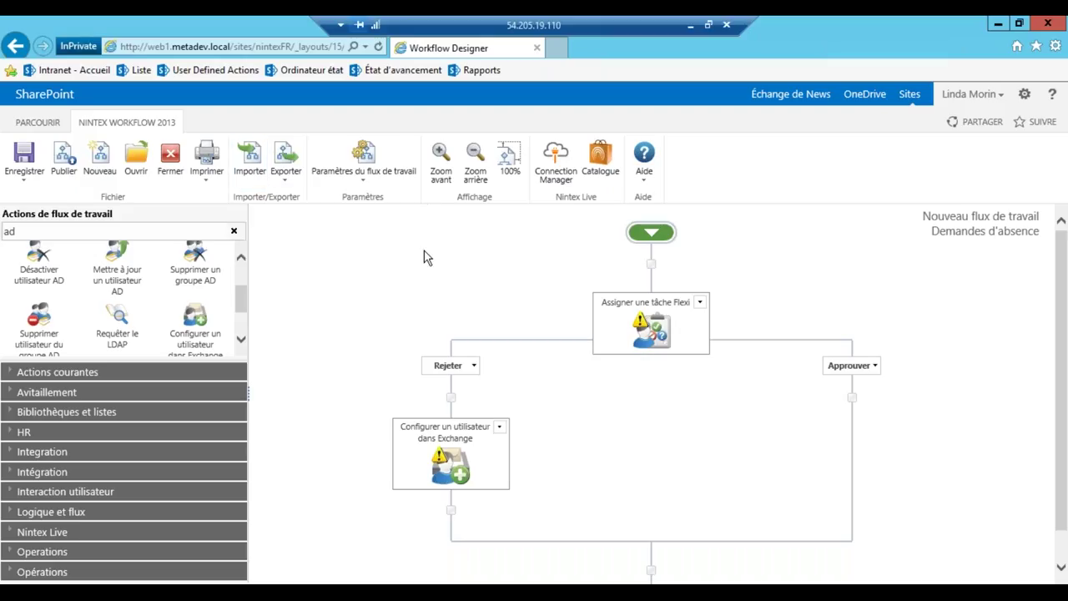
left_click(369, 187)
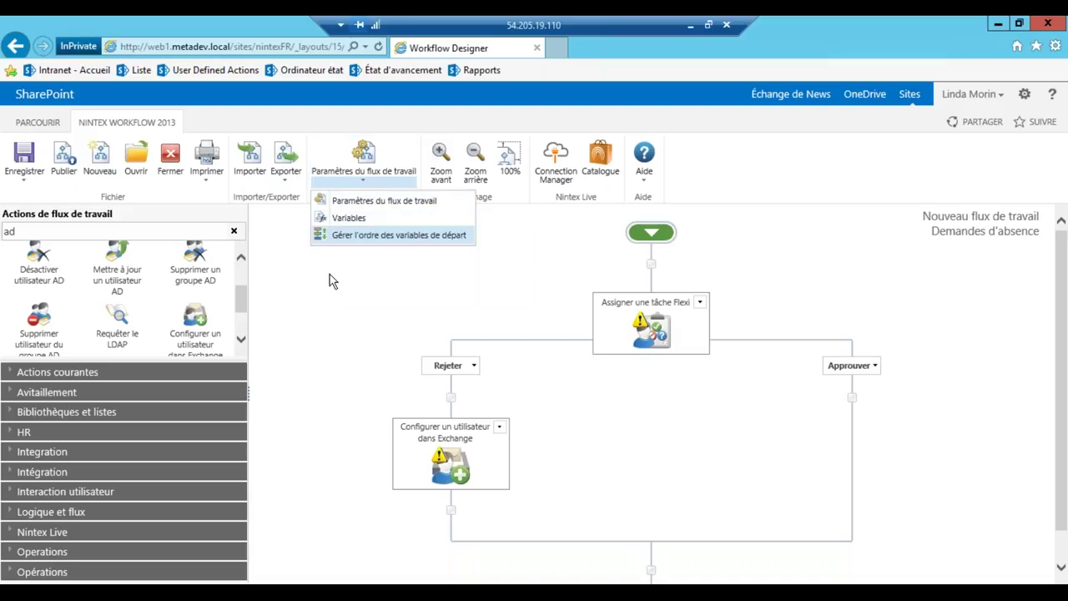
left_click(331, 279)
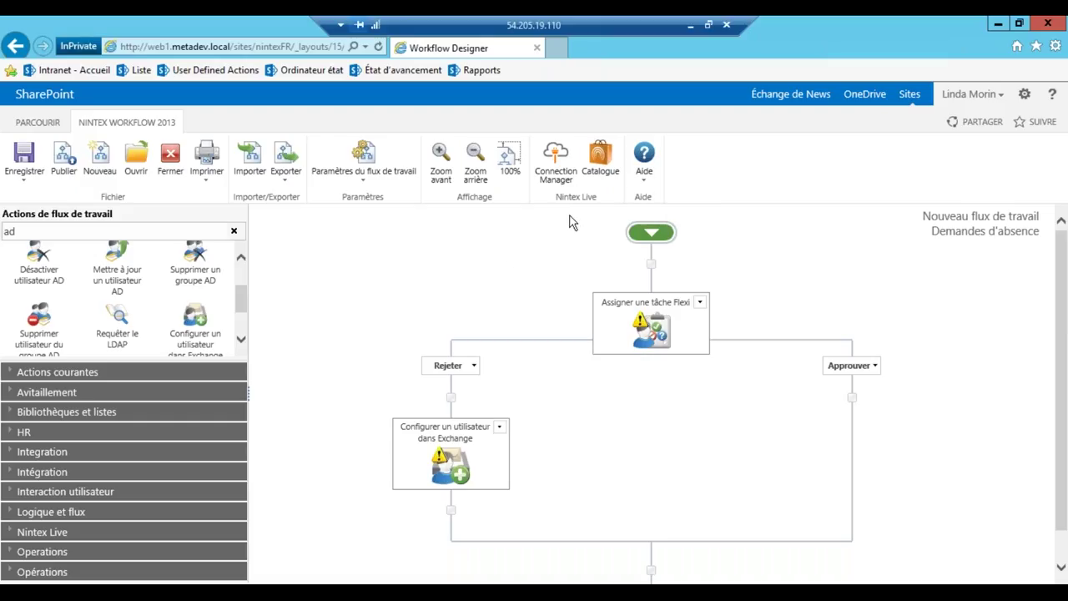
left_click(598, 161)
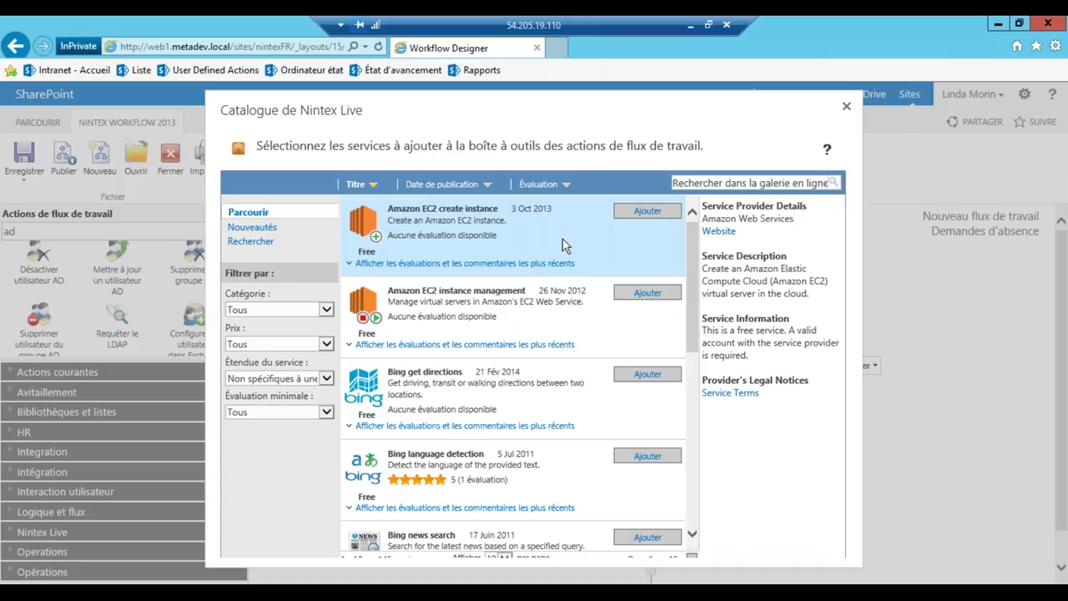
Browse the catalogue, view the Amazon EC2 service details, and close it without adding anything
scroll(562, 245, "down", 1)
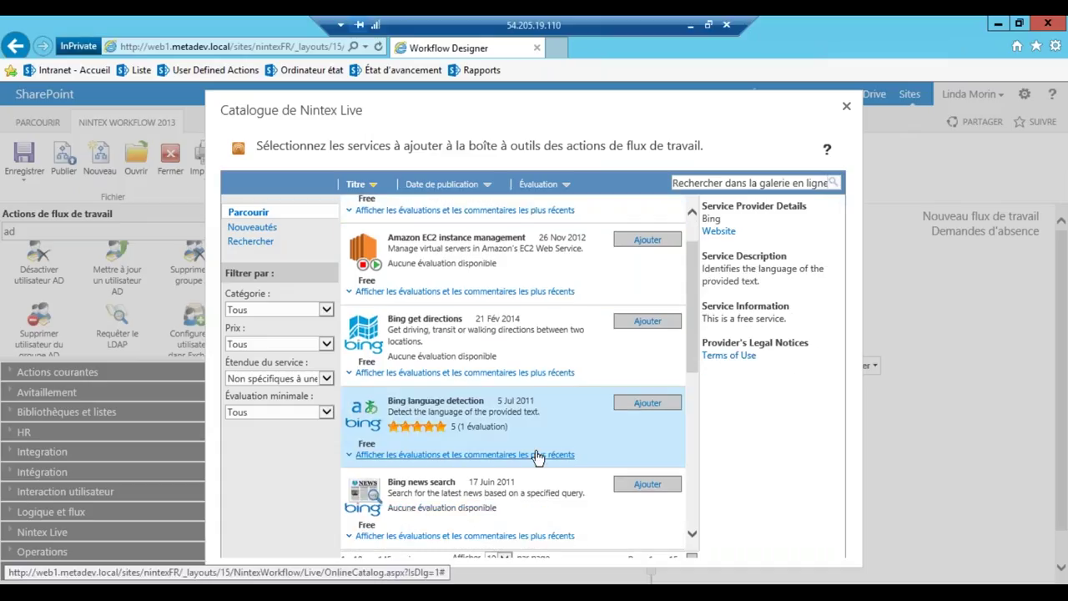
scroll(509, 392, "up", 1)
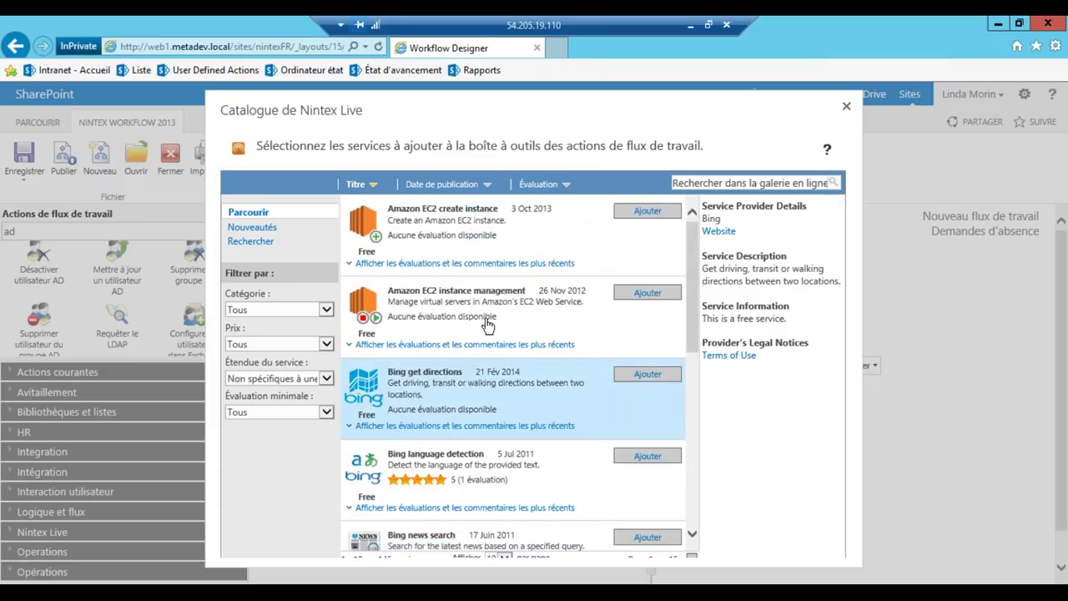
left_click(489, 325)
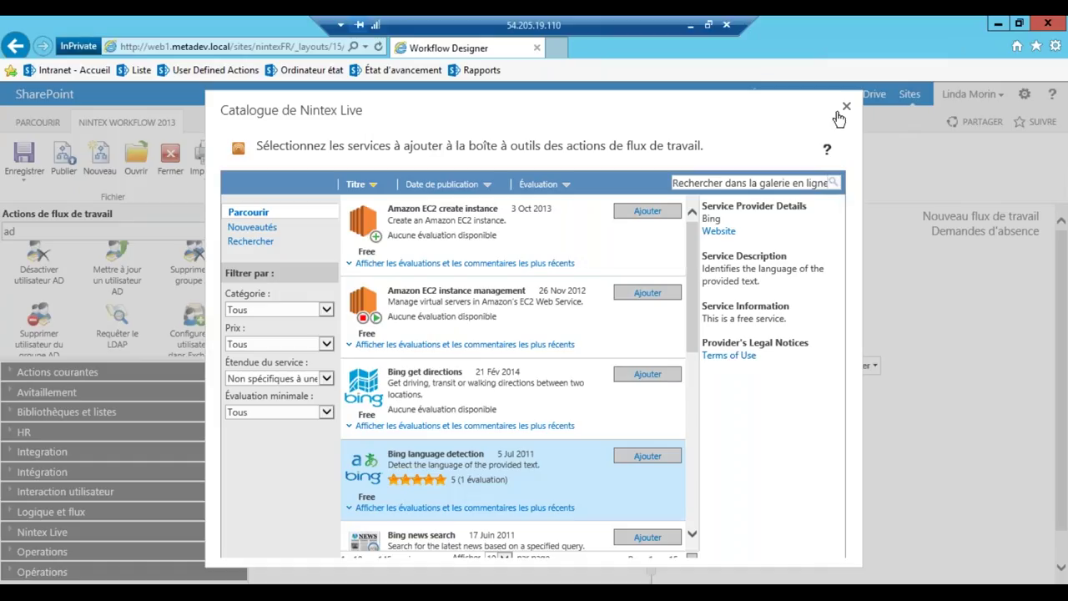
left_click(843, 107)
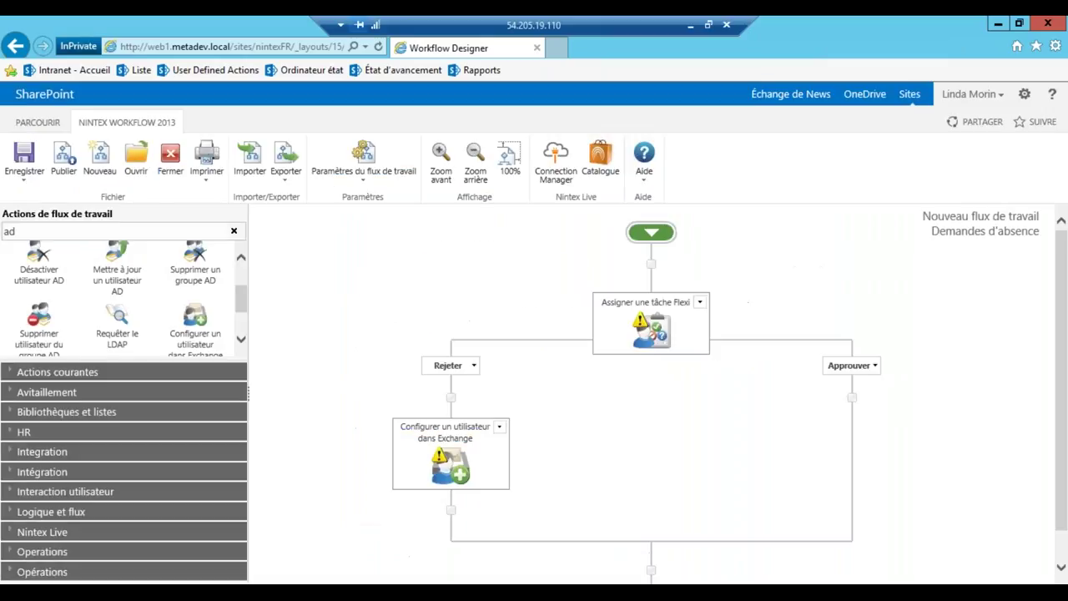
Expand the Nintex Live category to reveal the Facebook, LinkedIn and Twitter actions
left_click(25, 534)
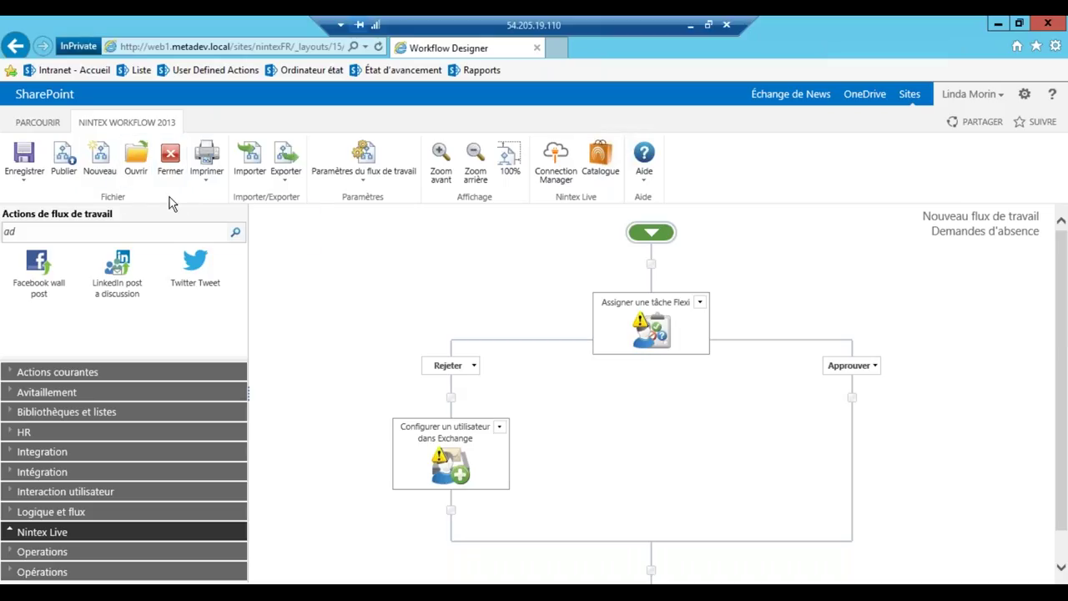
Start a new blank workflow, discarding the current one and skipping the template choice
left_click(99, 154)
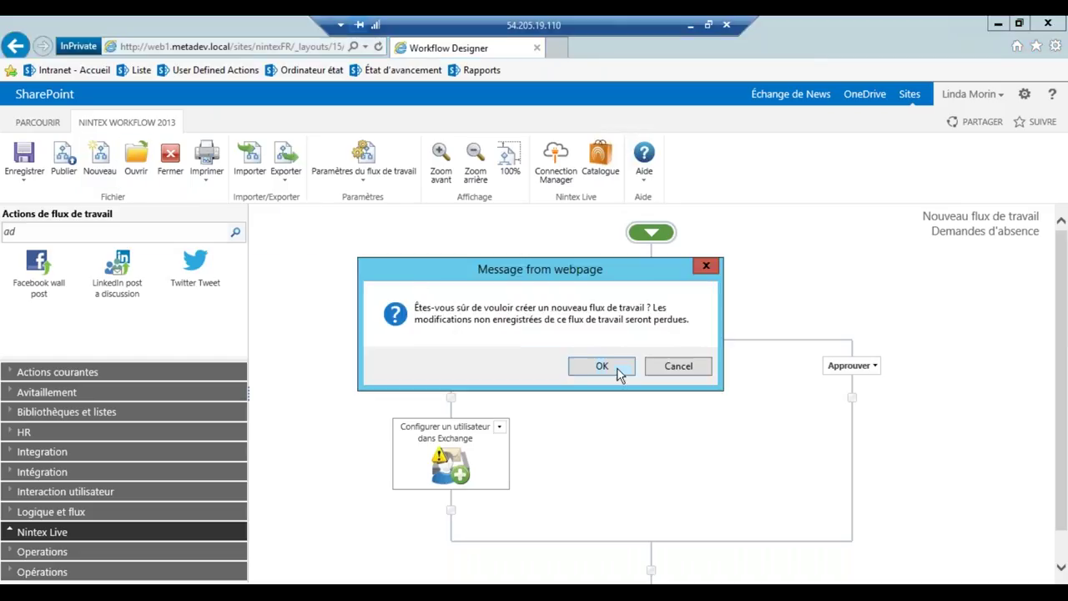
left_click(602, 365)
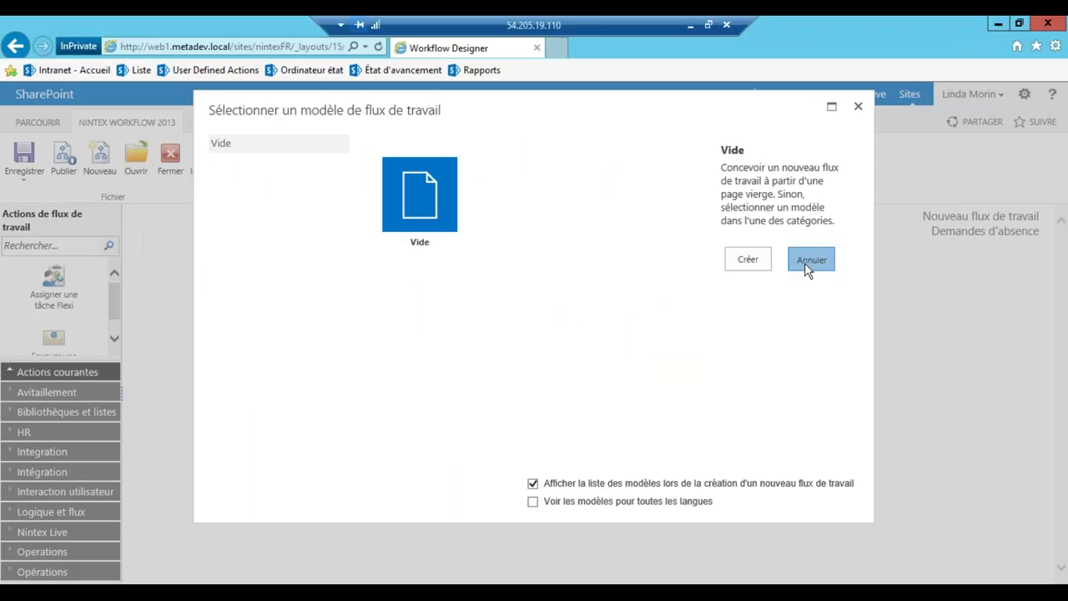
left_click(806, 265)
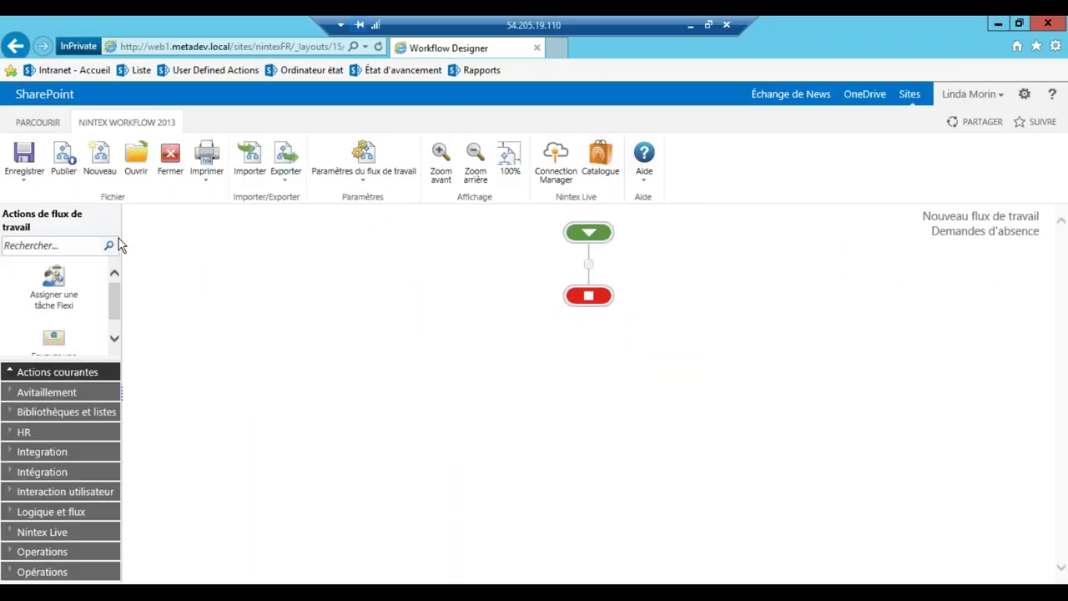
Open the saved Leave Approval by Manager workflow in the designer
left_click(146, 156)
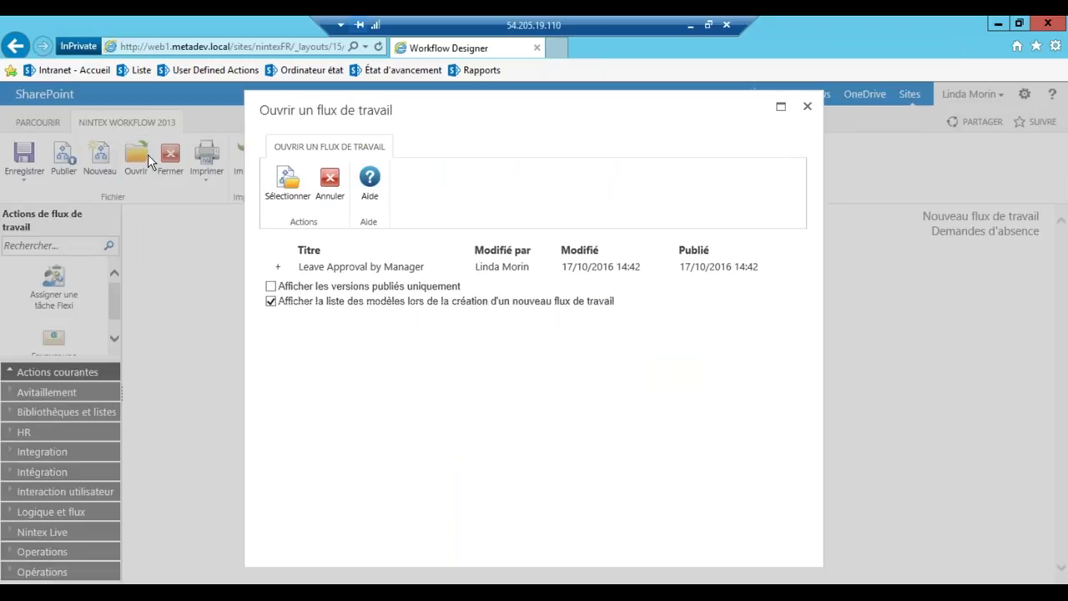
left_click(353, 267)
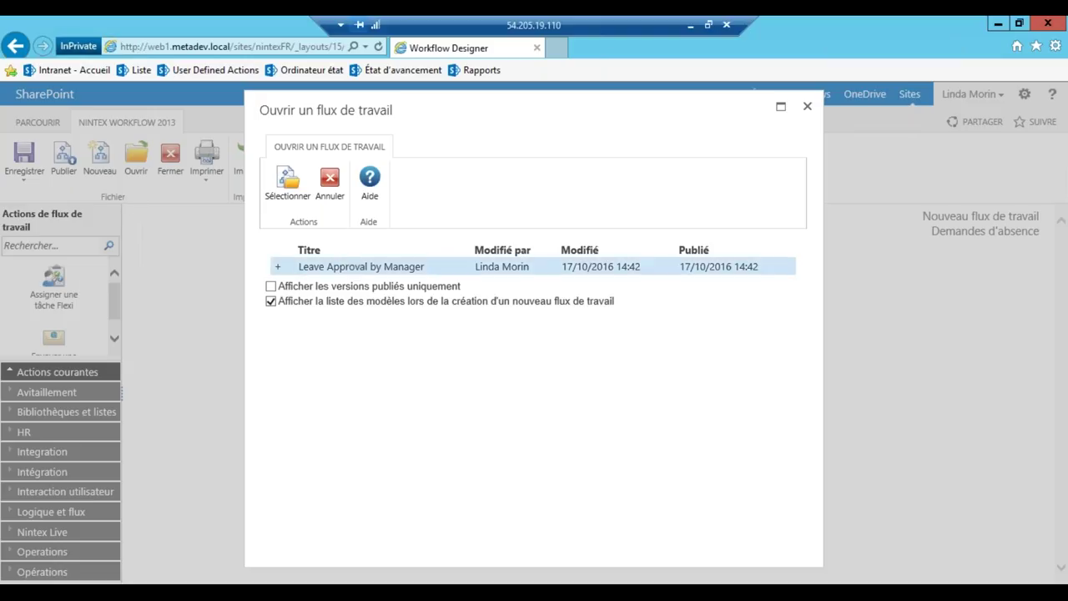
left_click(288, 200)
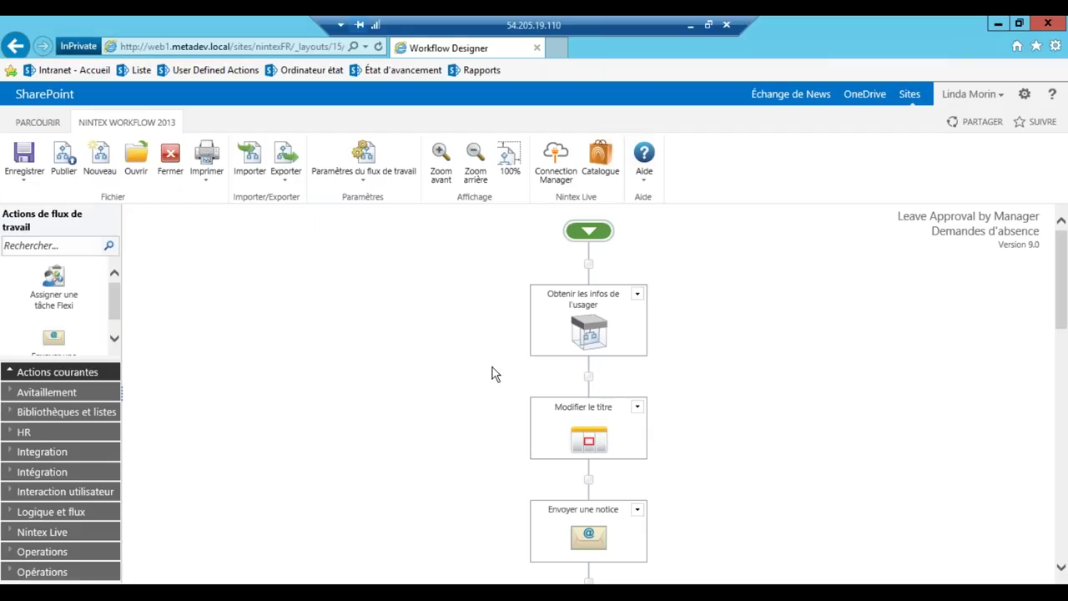
Copy the Approbation du gestionnaire action from its options menu
scroll(495, 377, "down", 5)
scroll(492, 374, "down", 4)
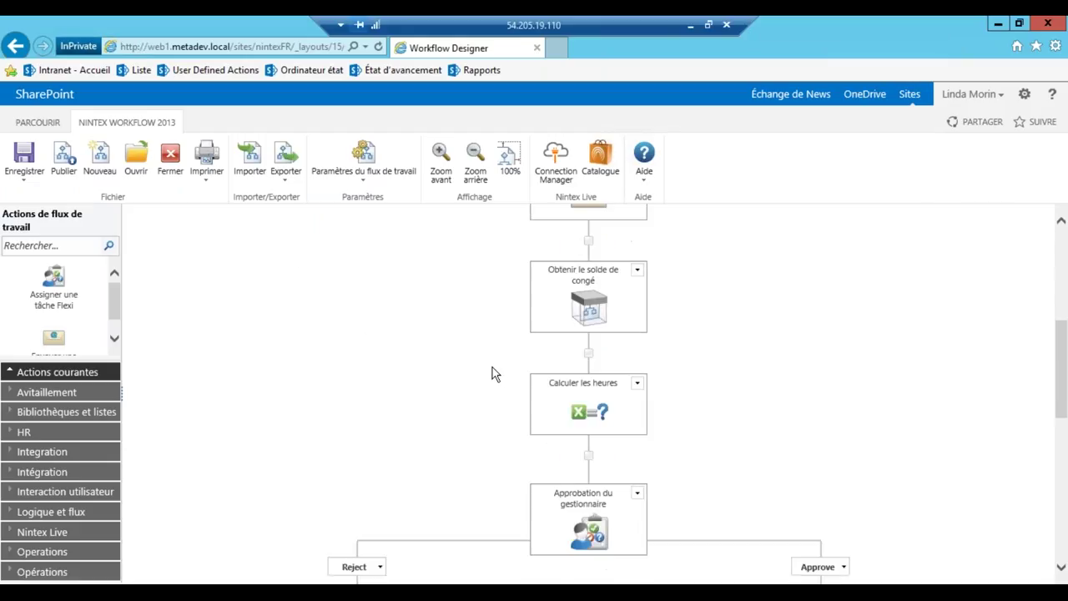
scroll(493, 374, "down", 1)
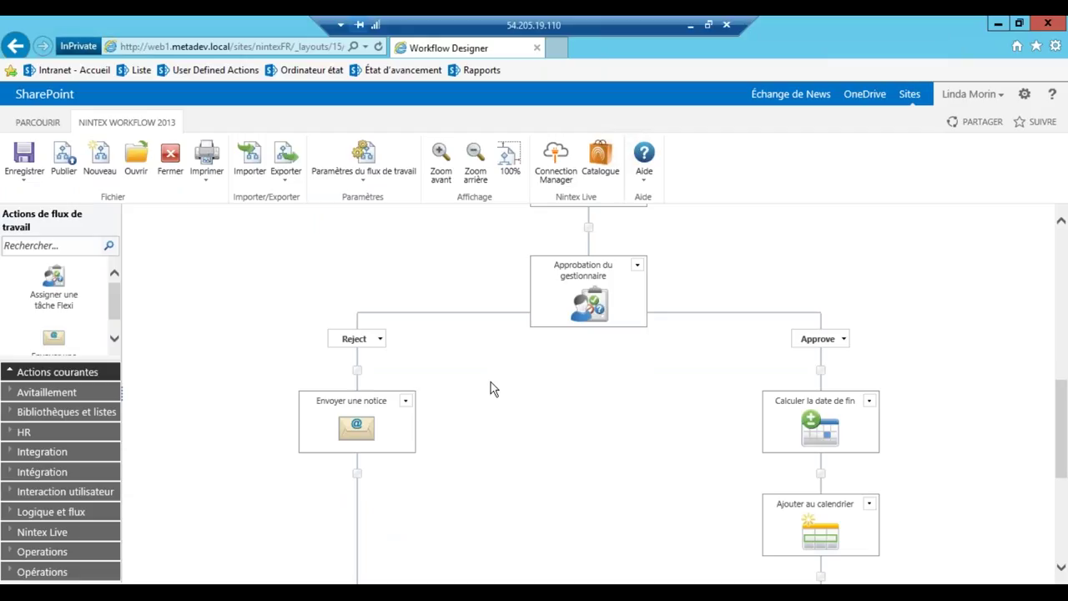
scroll(582, 424, "down", 1)
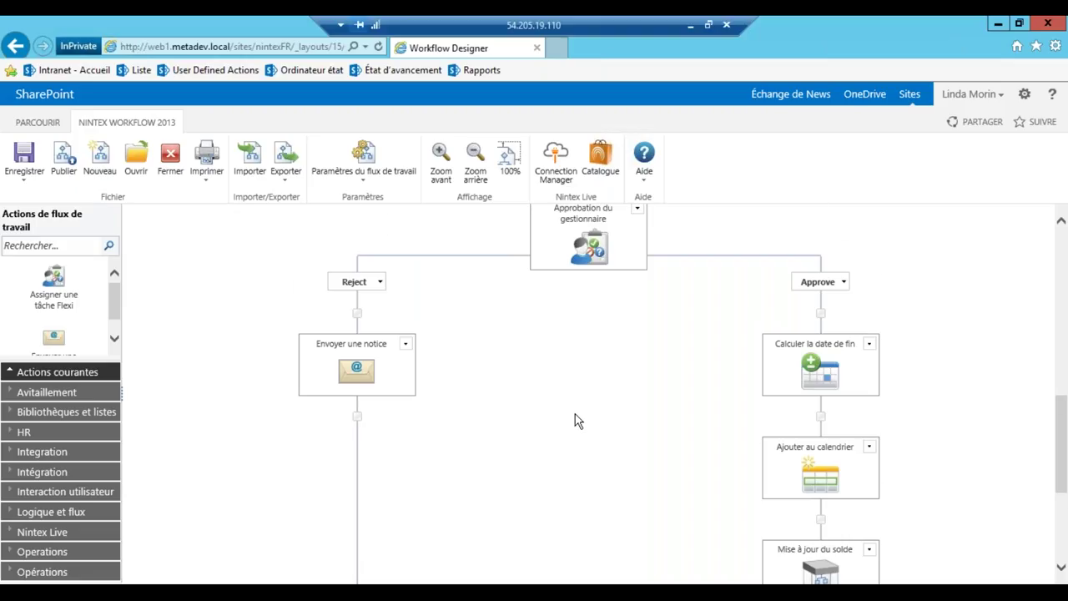
scroll(575, 414, "down", 1)
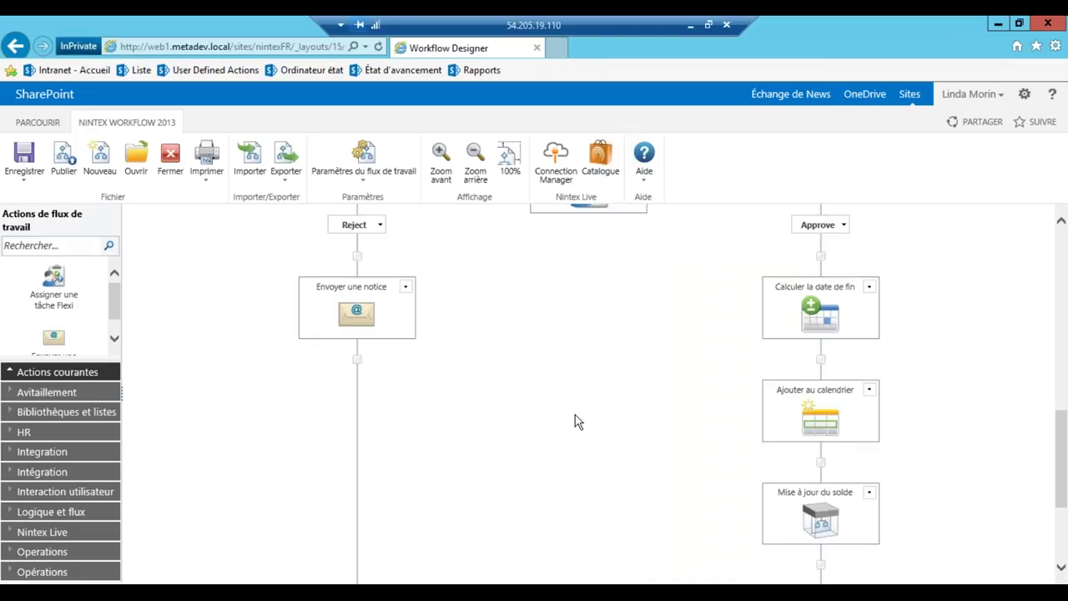
scroll(575, 422, "up", 2)
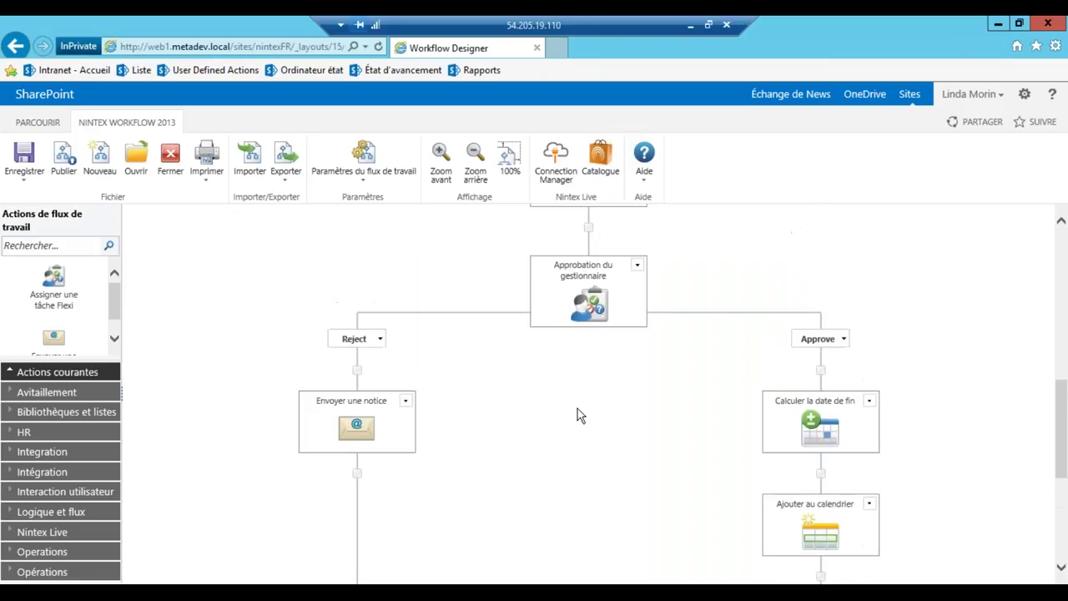
left_click(637, 265)
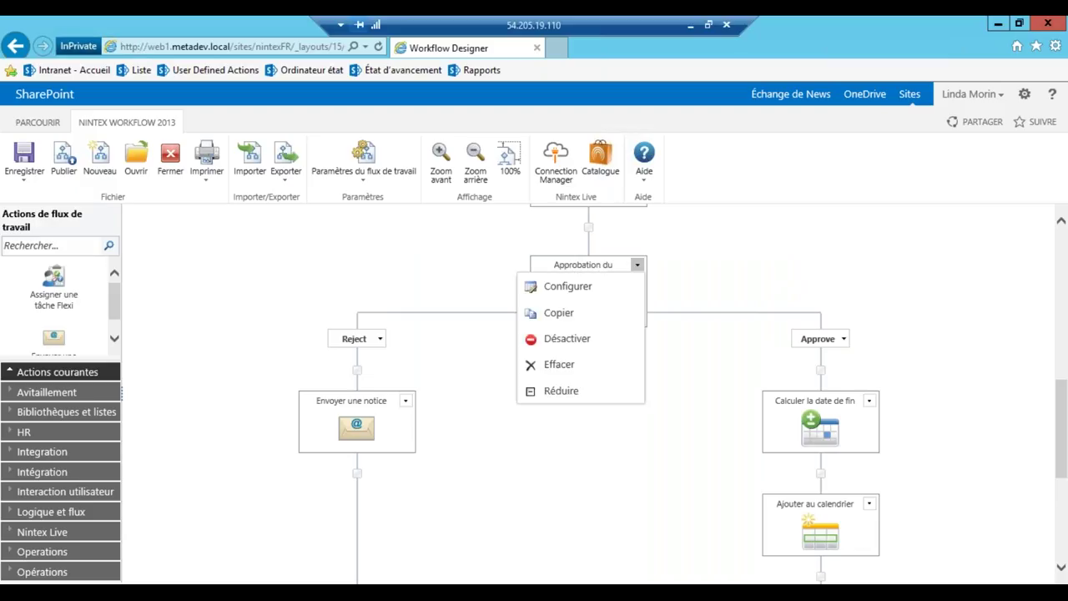
left_click(599, 312)
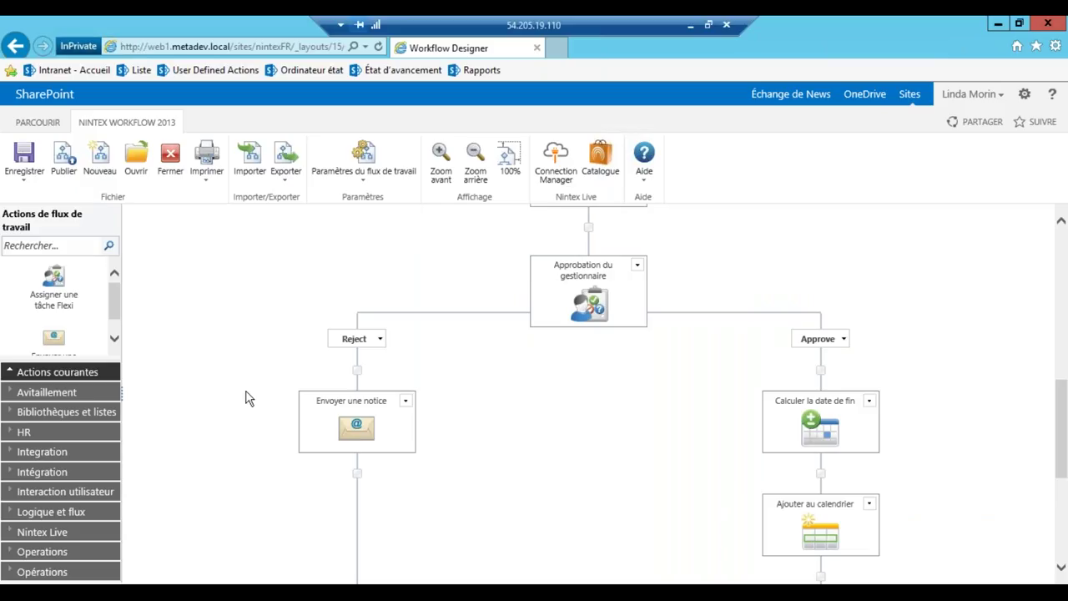
Search actions for 'si' and place a Définir une condition under the Approve branch
left_click(59, 247)
type("si")
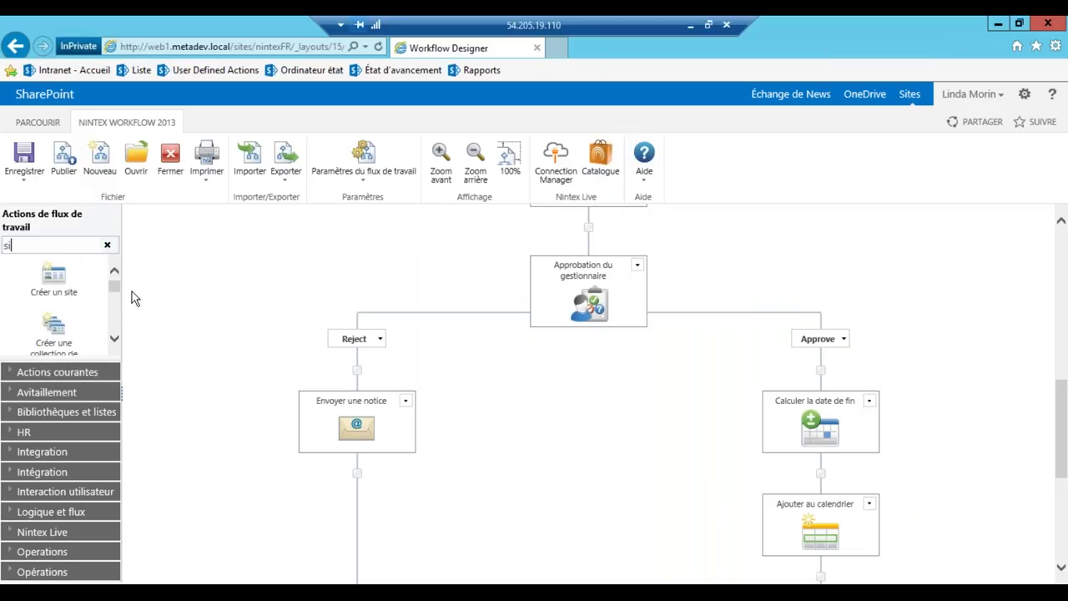
left_click_drag(111, 289, 827, 377)
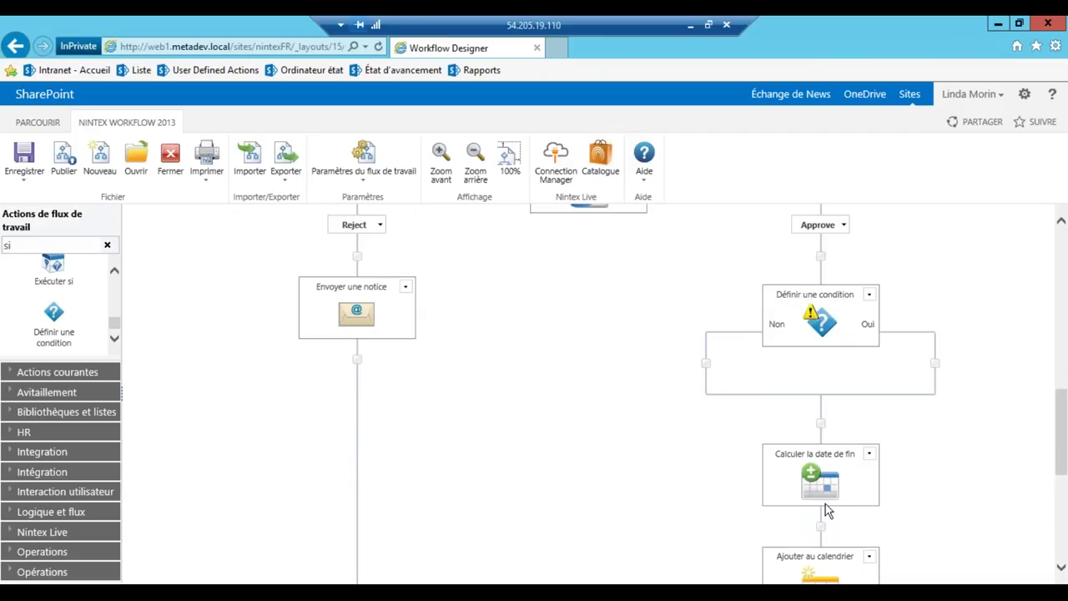
Move Calculer la date de fin, Ajouter au calendrier and Mise à jour du solde into the Non branch
mouse_move(823, 491)
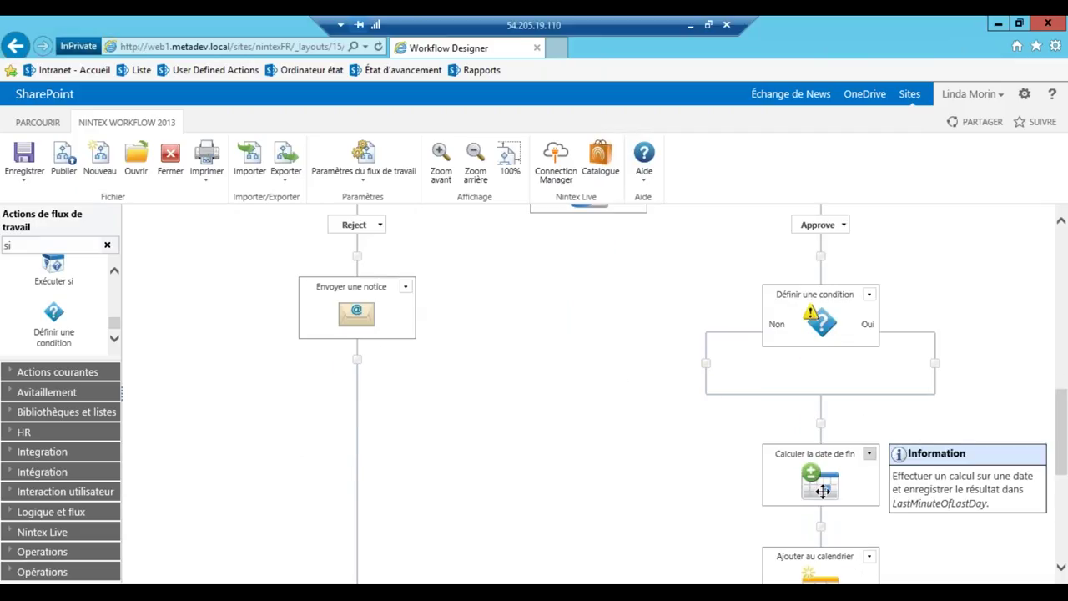
left_click_drag(823, 490, 707, 370)
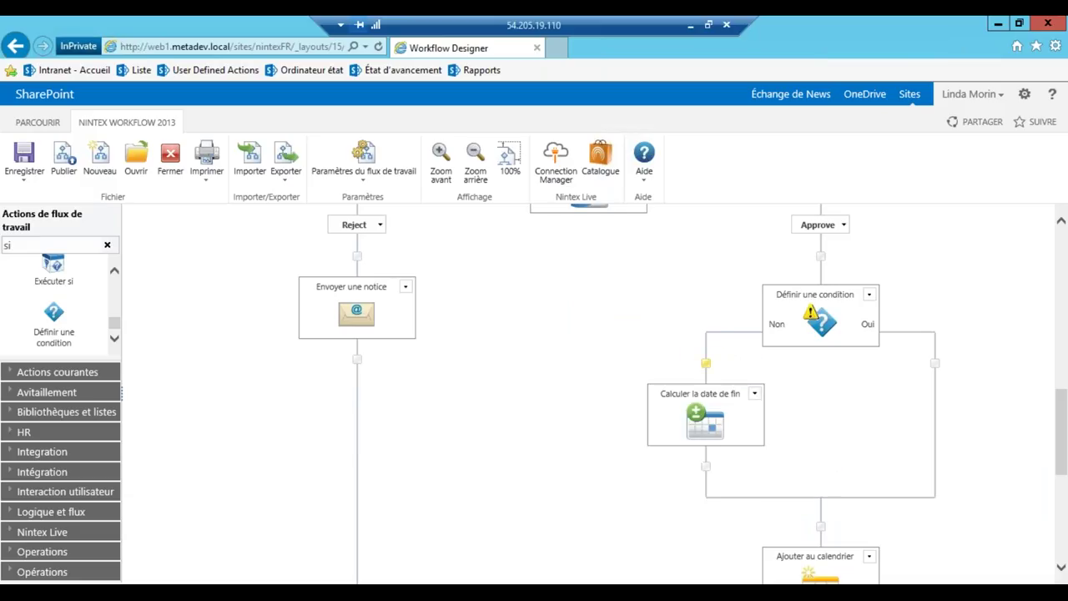
left_click_drag(814, 572, 699, 455)
scroll(668, 459, "down", 3)
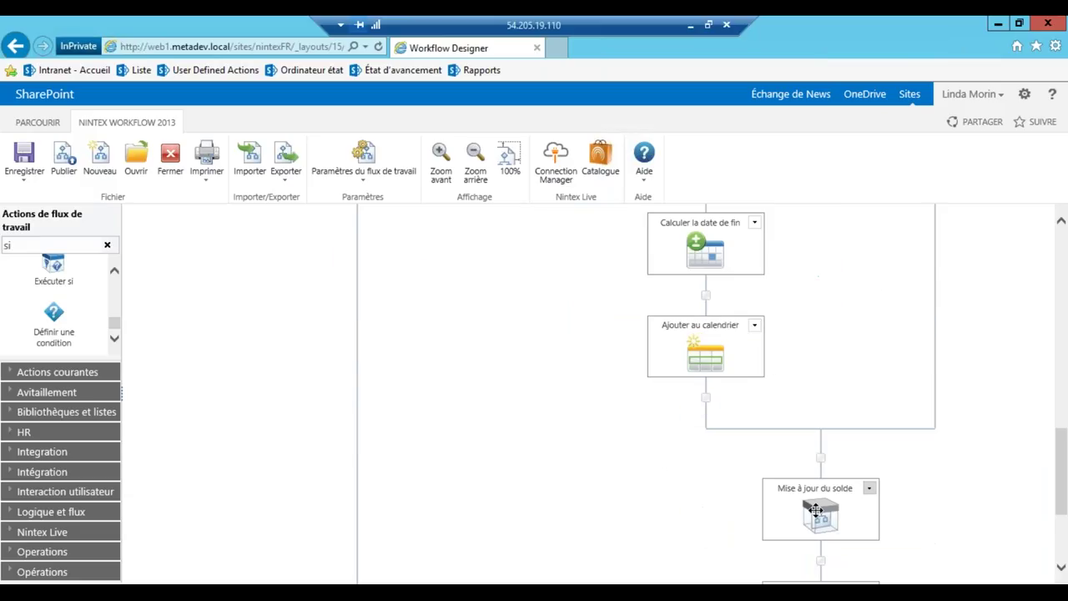
left_click_drag(825, 513, 705, 401)
scroll(613, 417, "up", 3)
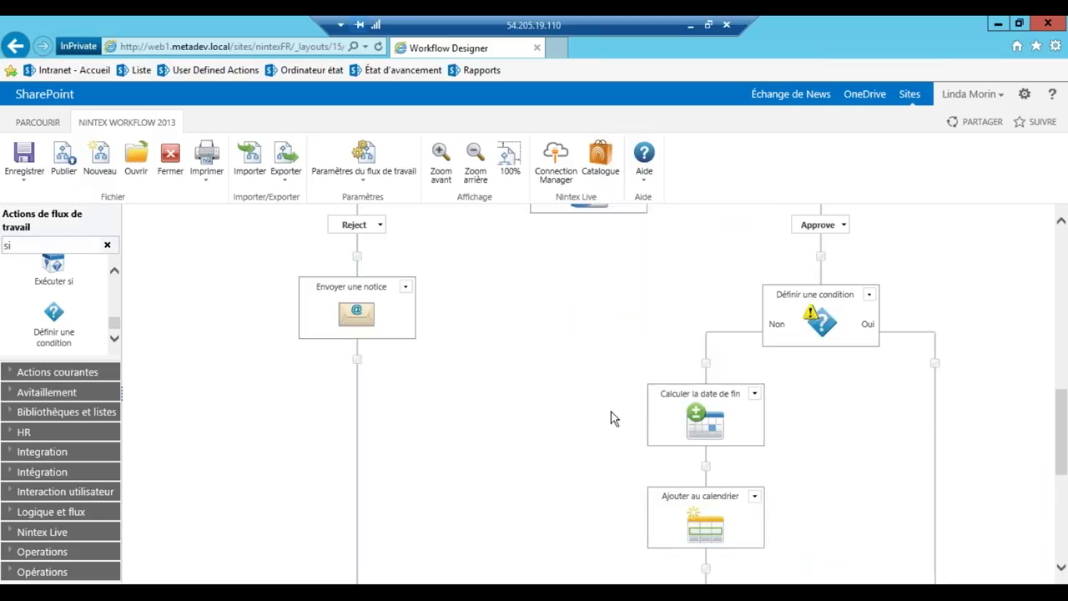
Paste the copied Approbation du gestionnaire action into the condition's Oui path
left_click(936, 365)
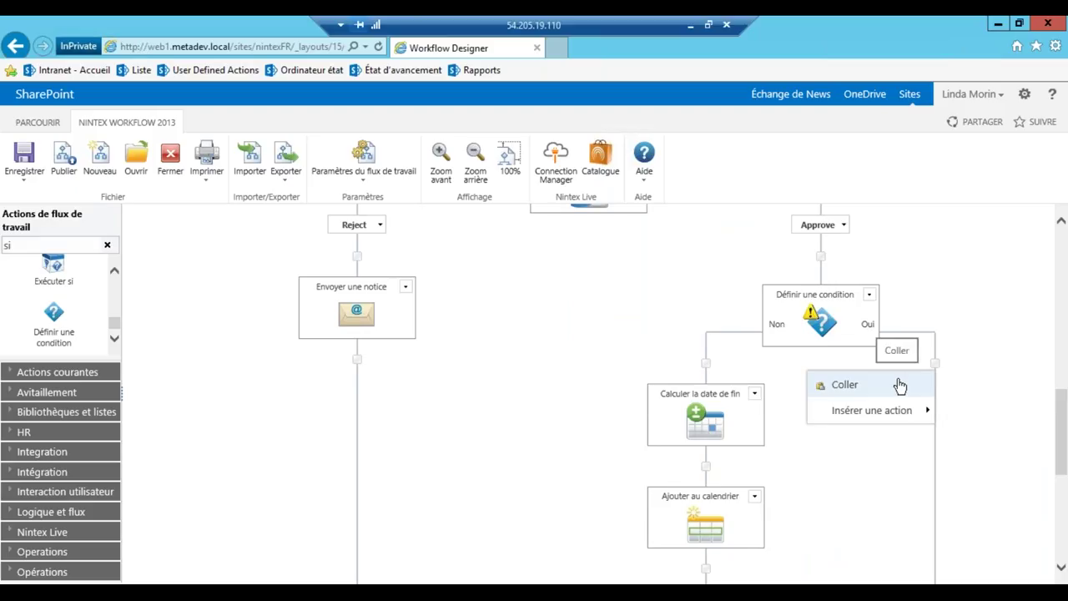
left_click(899, 386)
scroll(513, 382, "down", 1)
scroll(511, 382, "down", 2)
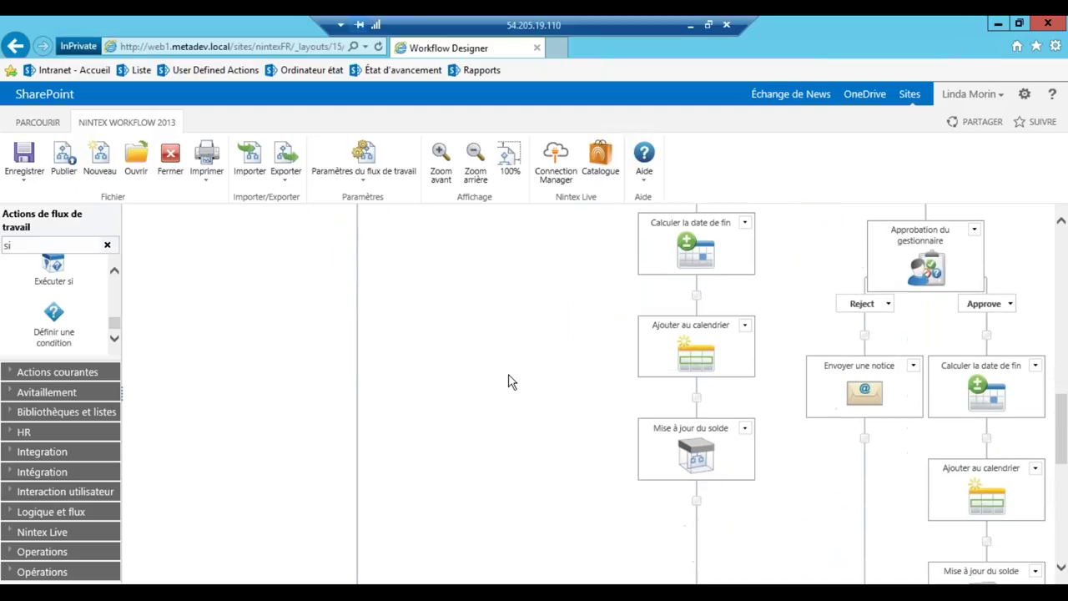
scroll(511, 382, "down", 4)
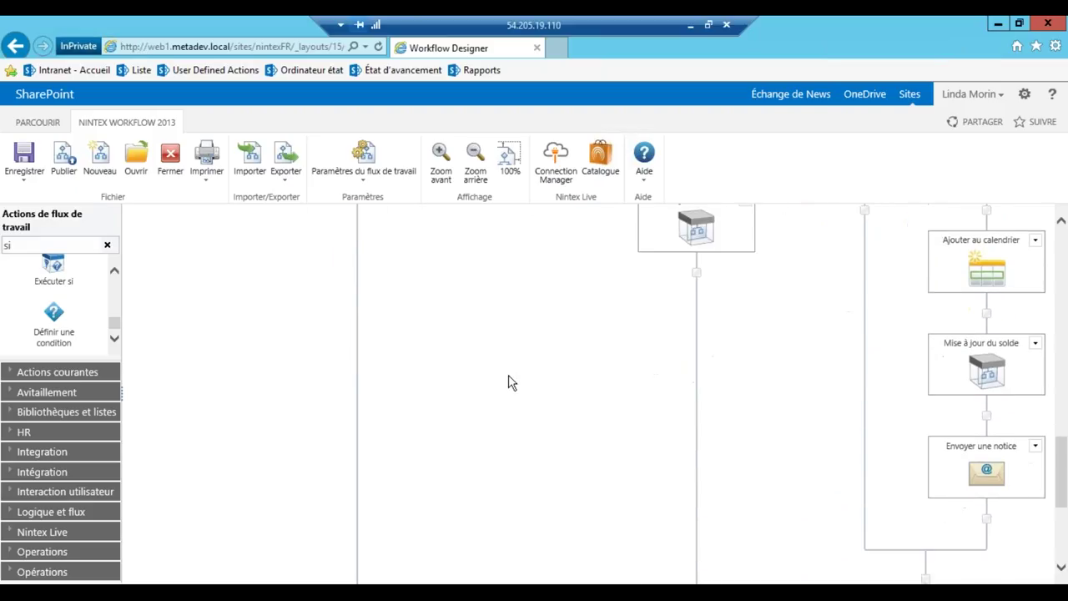
scroll(512, 382, "up", 7)
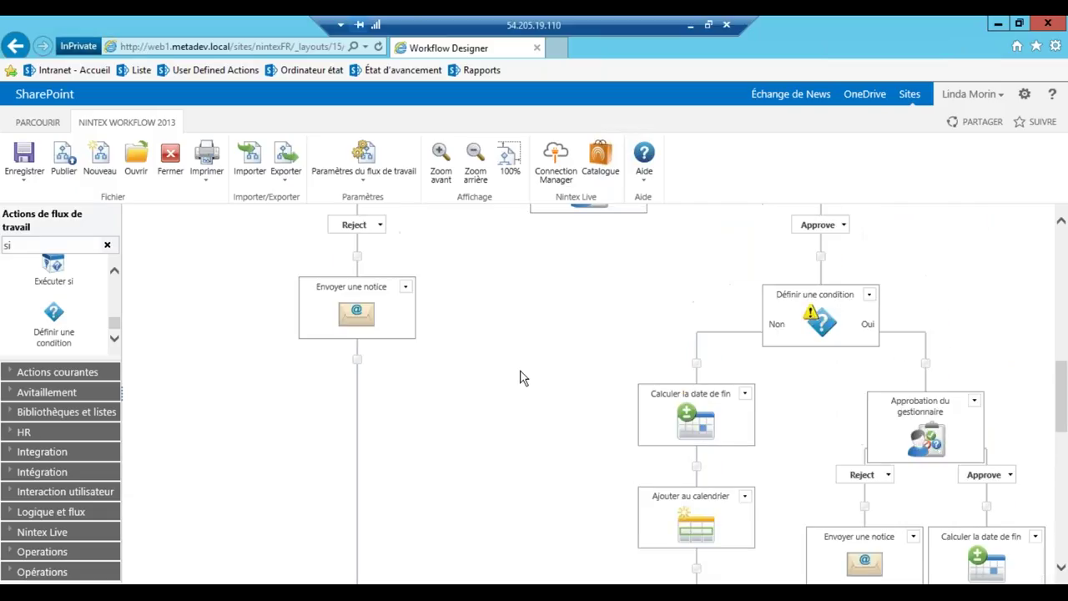
mouse_move(821, 319)
Set the condition to Type d'absence equals Congé sans solde and save it
double_click(825, 325)
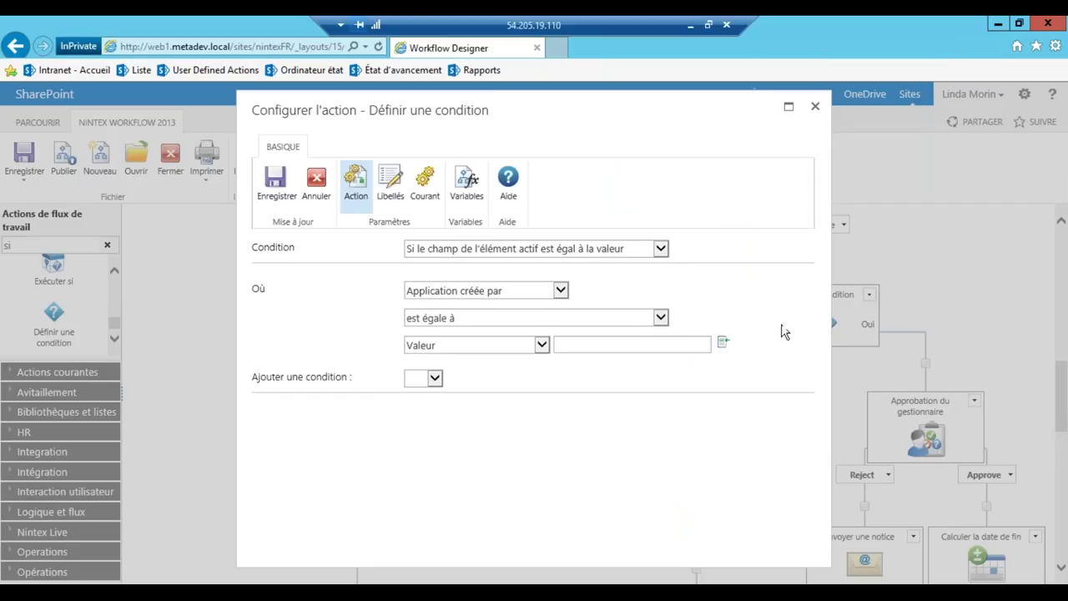
left_click(561, 290)
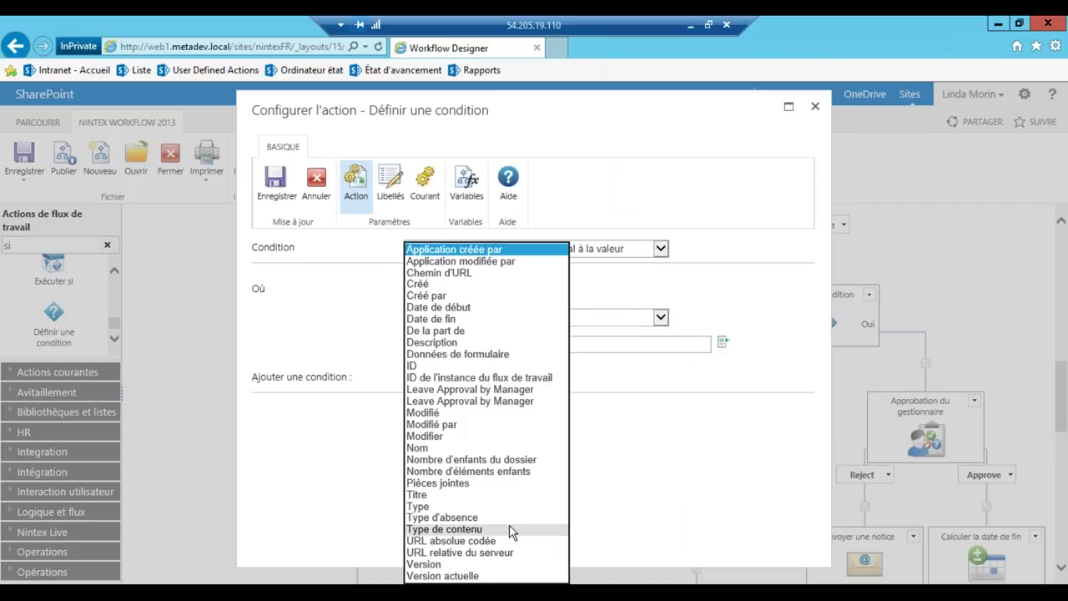
left_click(508, 518)
left_click(807, 345)
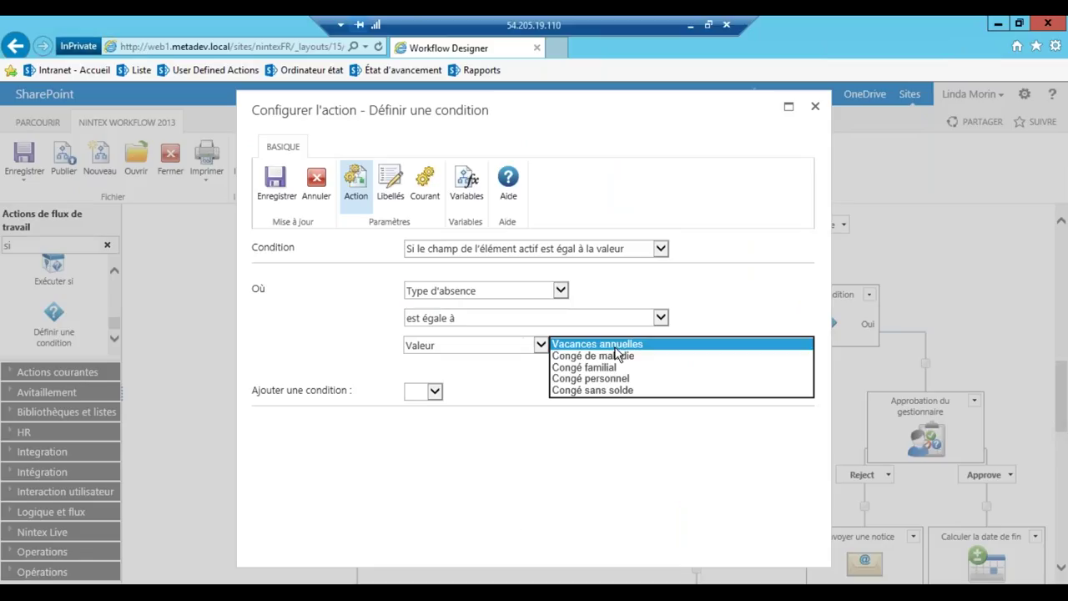
left_click(616, 392)
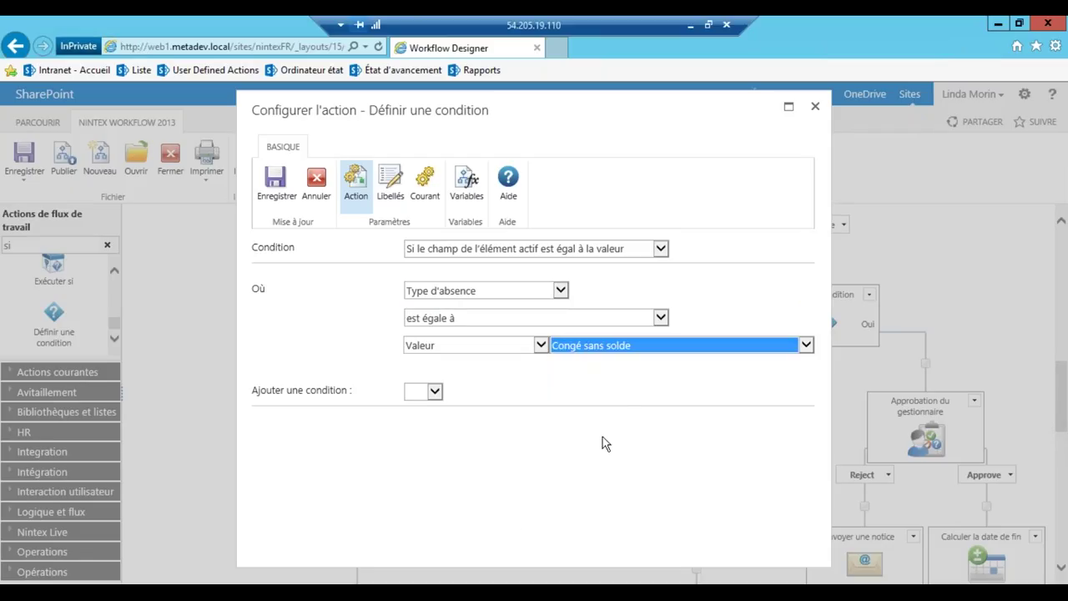
left_click(276, 182)
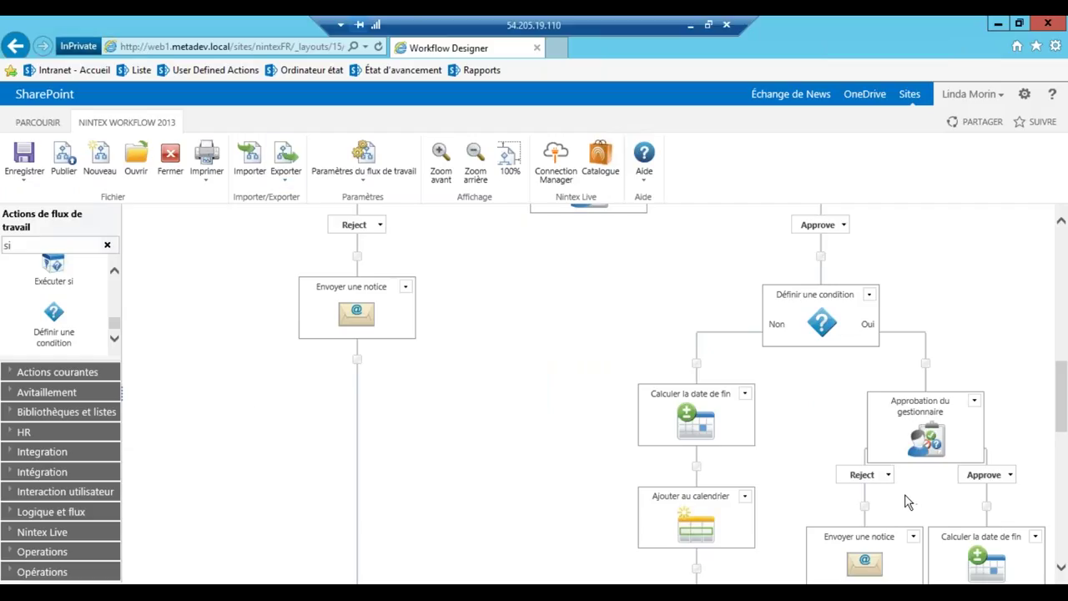
Replace 'gestionnaire' with 'Président' in the pasted action's title and open its task settings
scroll(908, 501, "down", 1)
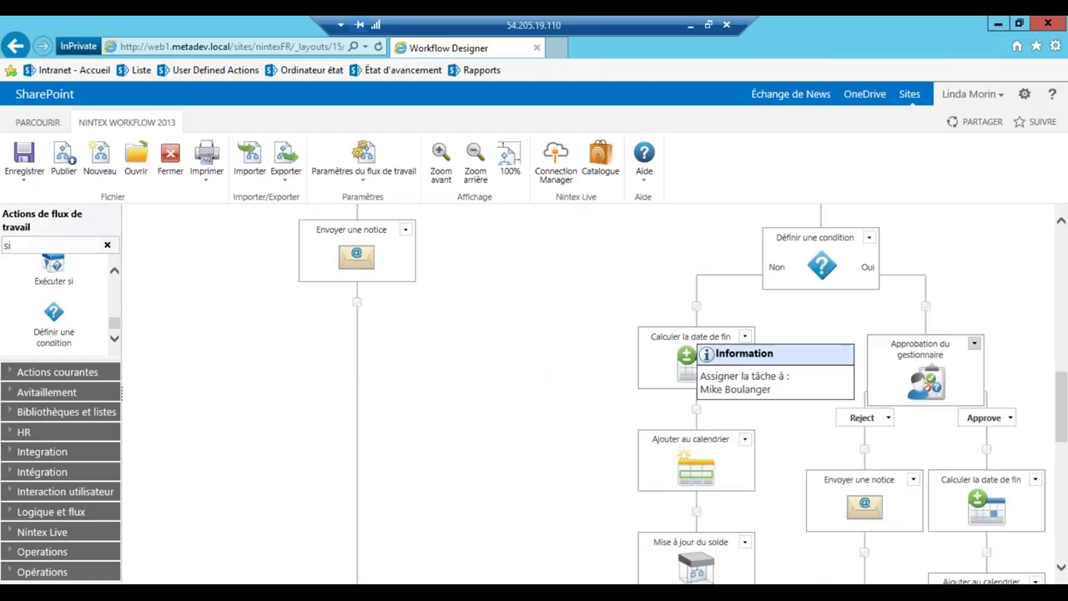
left_click(920, 343)
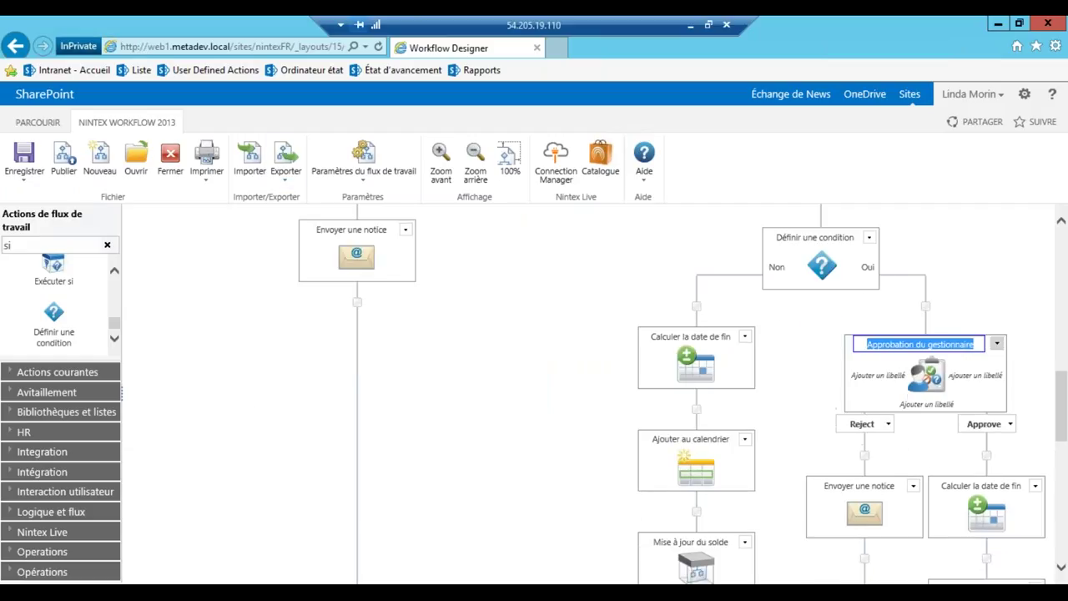
left_click(936, 352)
left_click_drag(929, 345, 1008, 350)
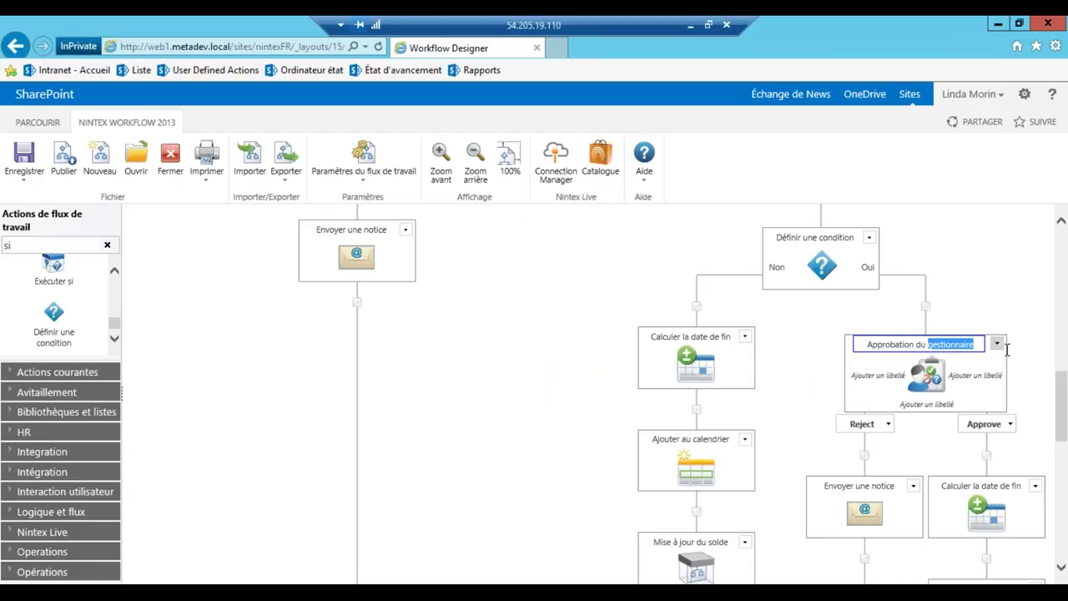
type("Président")
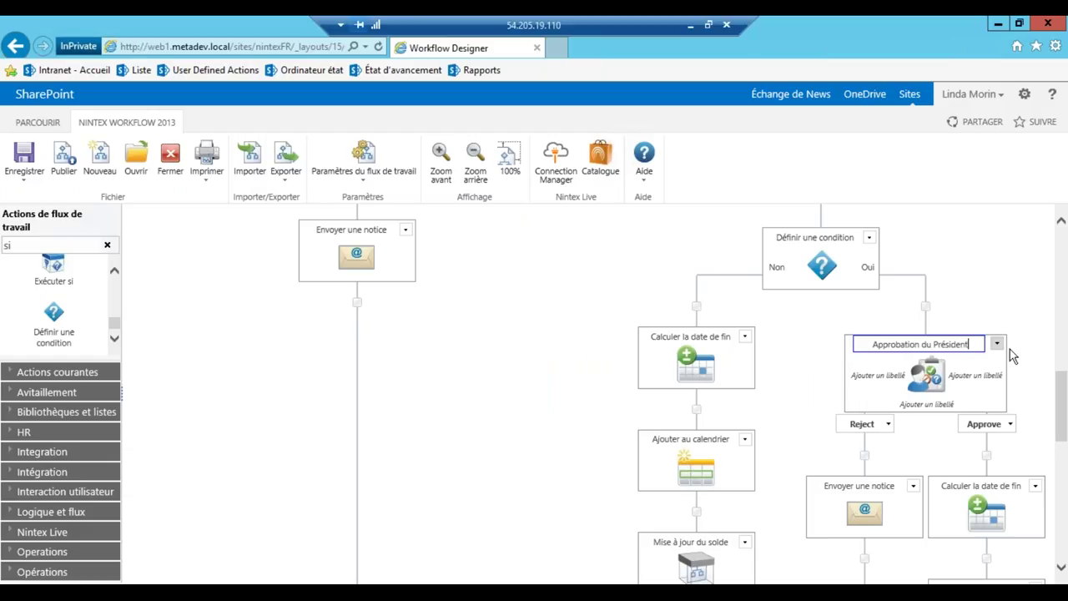
left_click(998, 268)
double_click(928, 382)
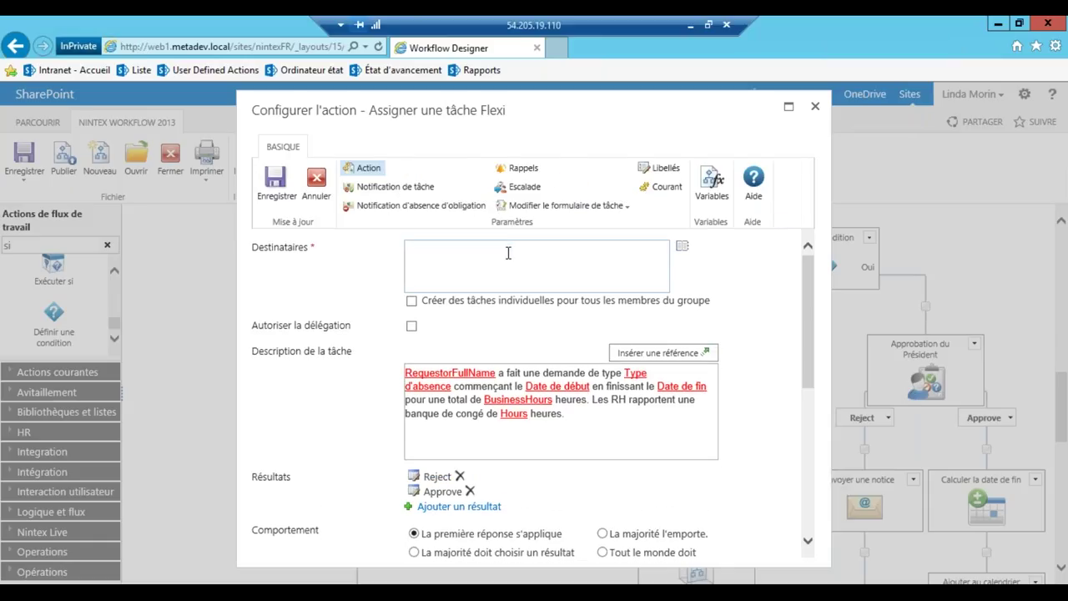
Enter the president's e-mail address as the approval task recipient
left_click(509, 253)
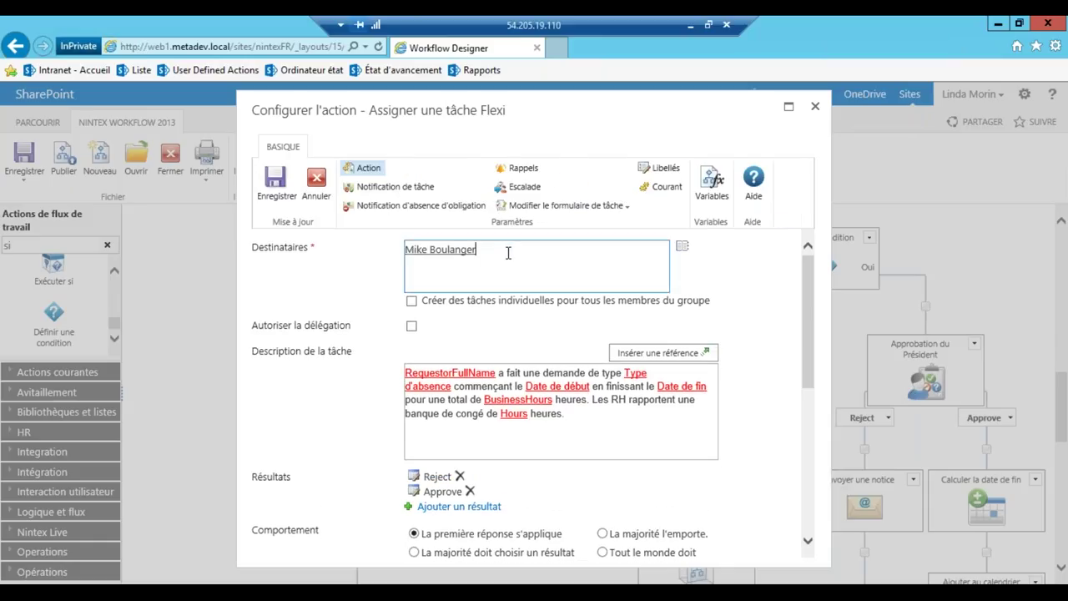
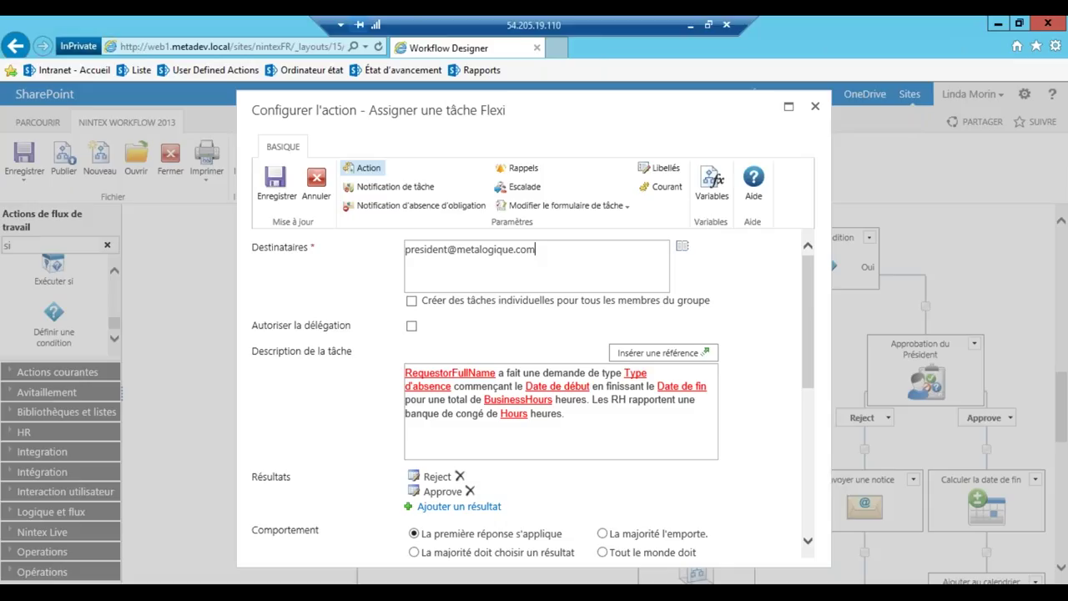
Apply the Titre 1 heading style to the task description
left_click(576, 417)
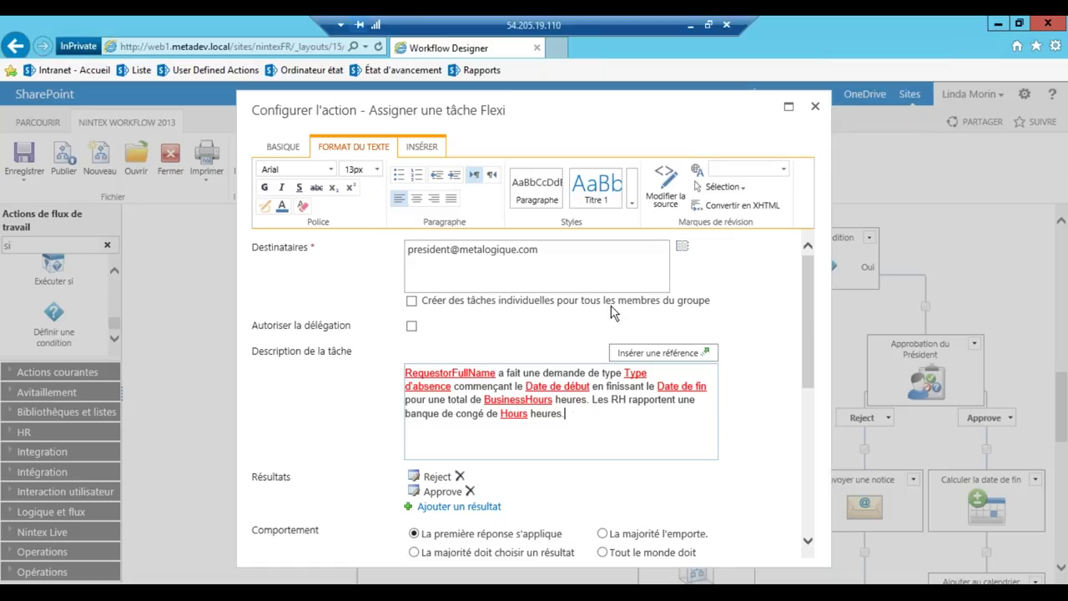
left_click(602, 205)
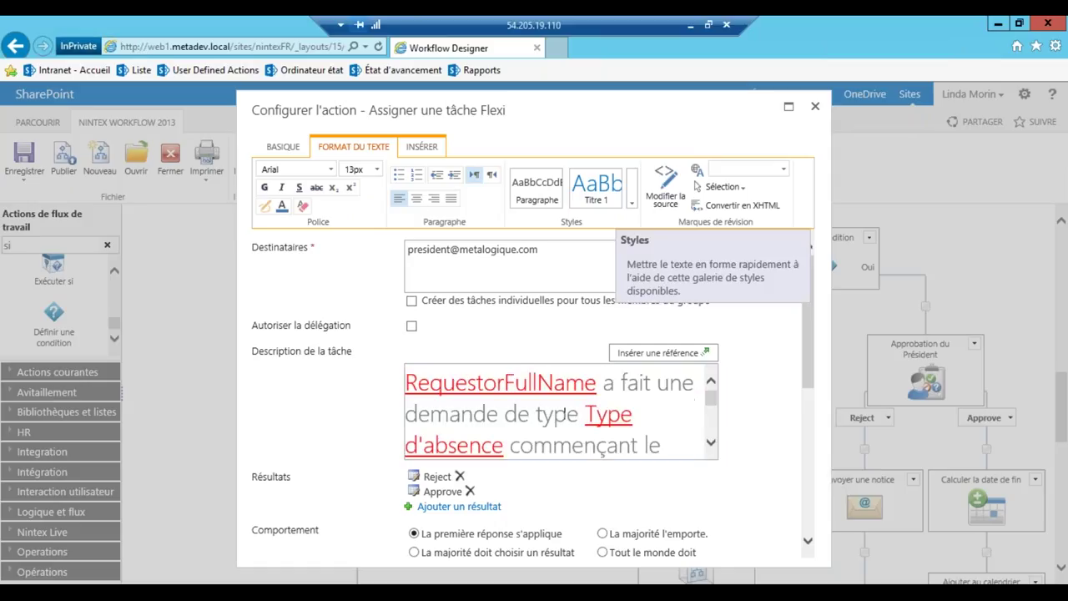
left_click(632, 203)
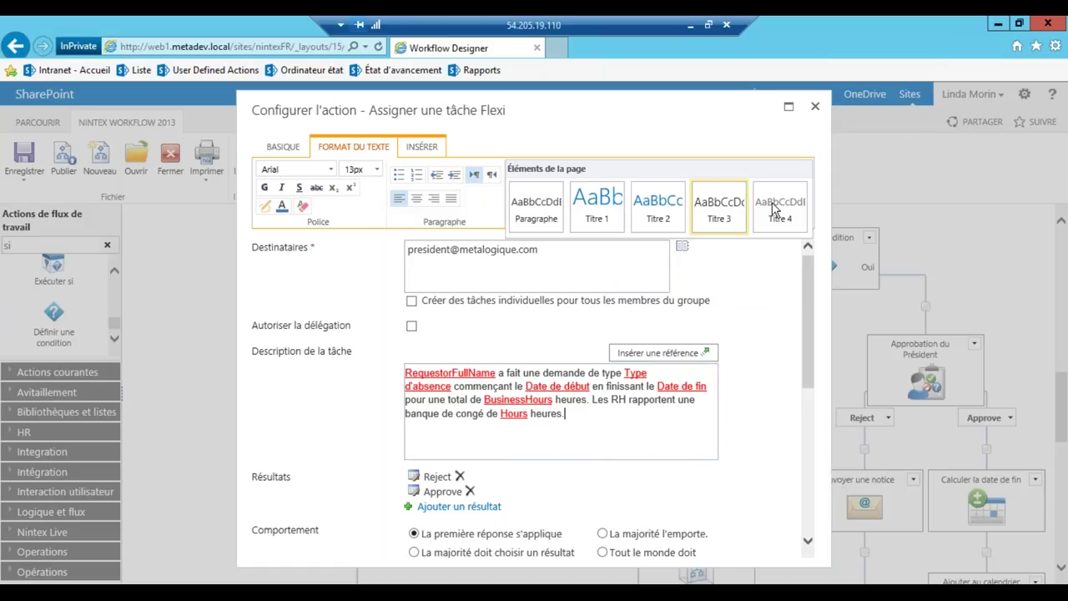
left_click(616, 206)
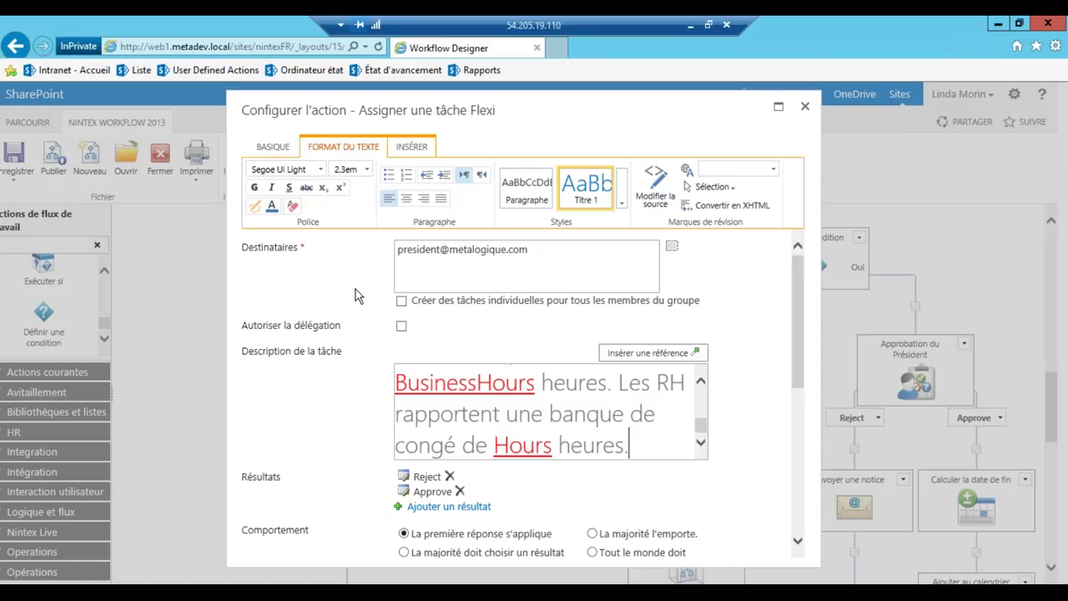
left_click(272, 146)
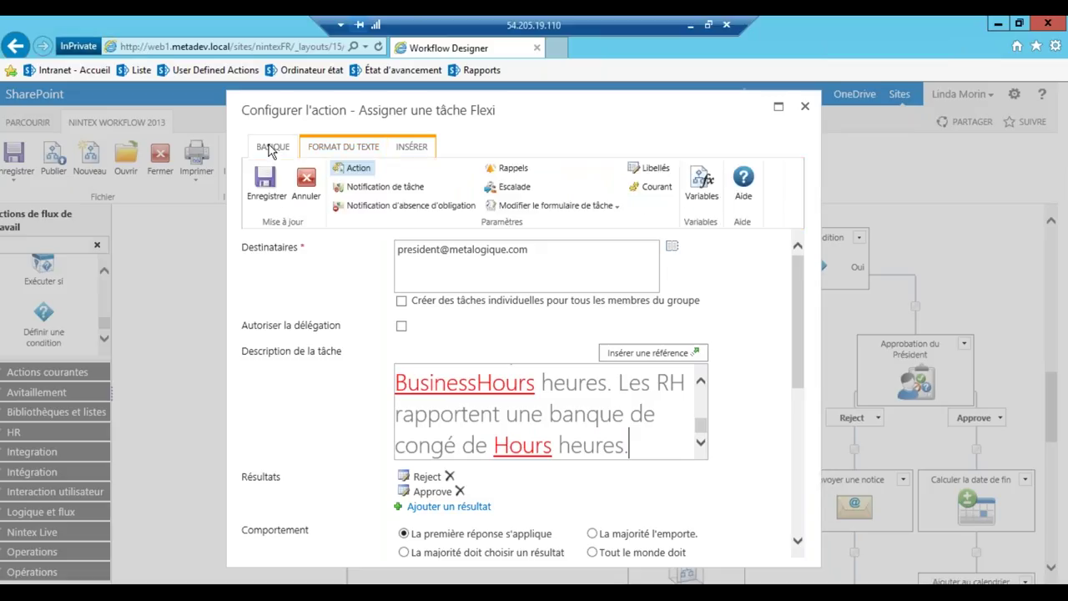
Save the Approbation du Président task settings and return to the workflow designer canvas
left_click(264, 188)
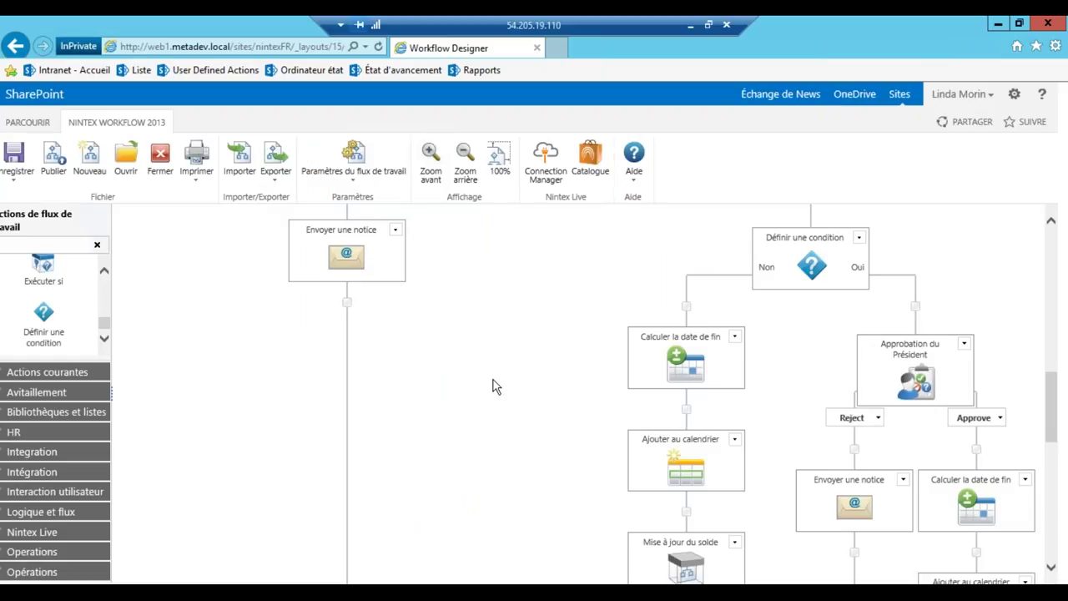
scroll(559, 397, "down", 5)
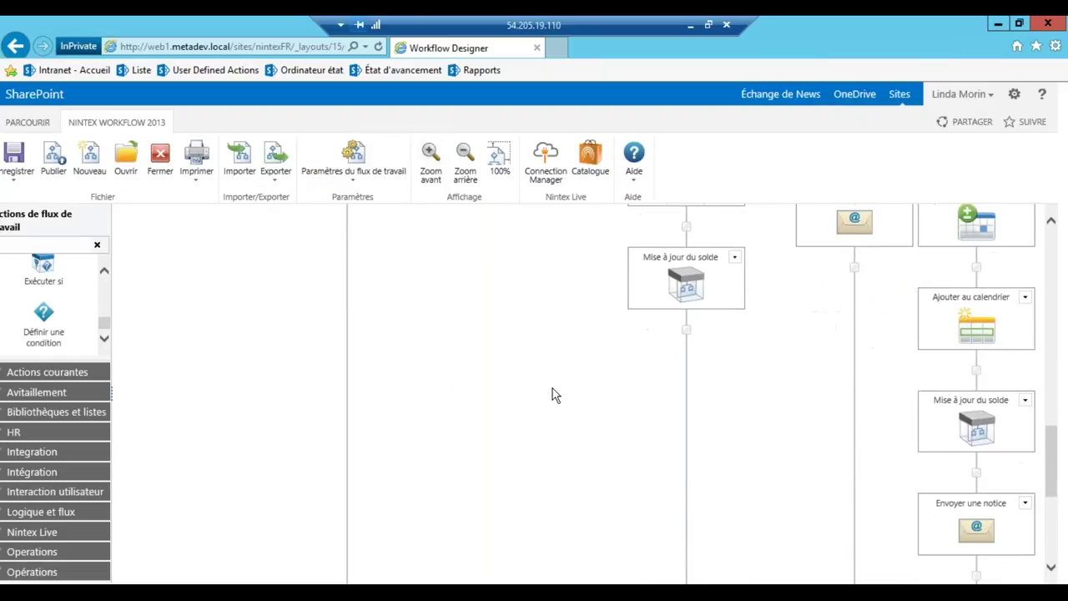
scroll(552, 389, "up", 5)
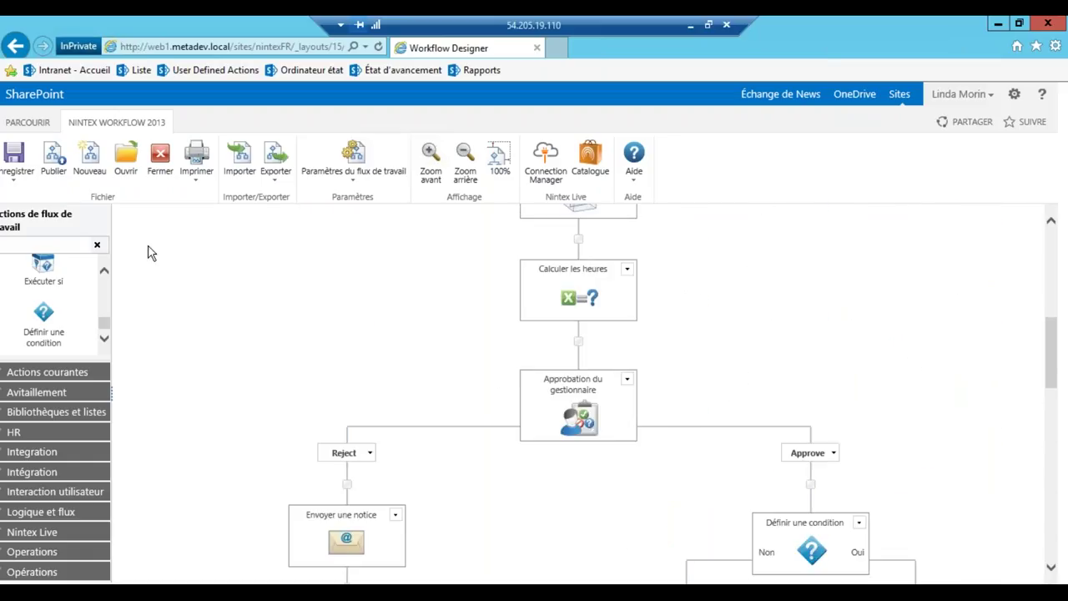
Publish Leave Approval by Manager with the description 'Ajout d'un niveau d'approbation'
left_click(58, 158)
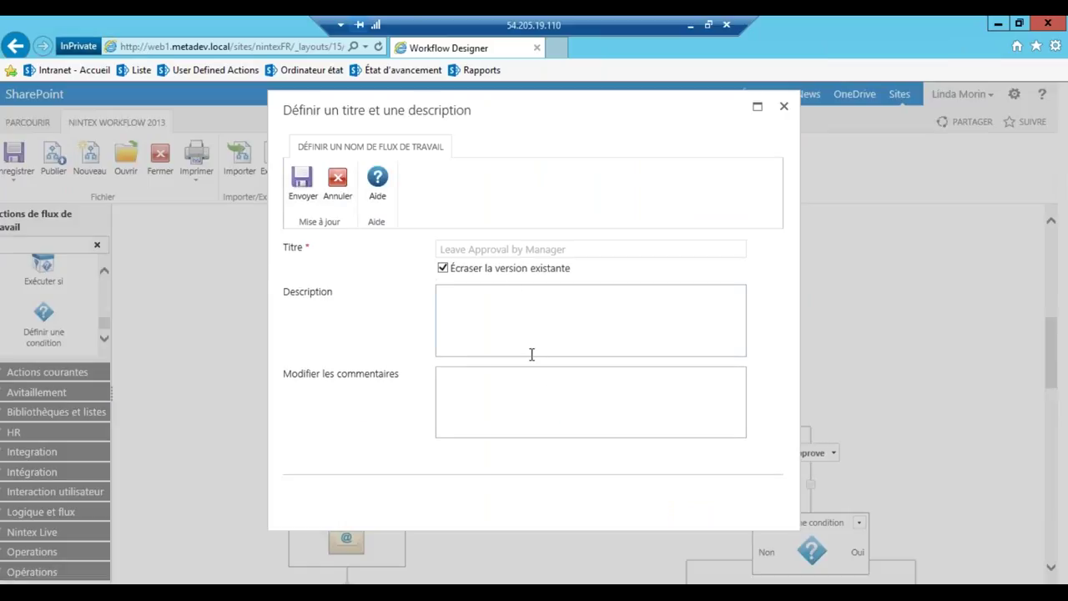
left_click(492, 314)
type("Modifocation po")
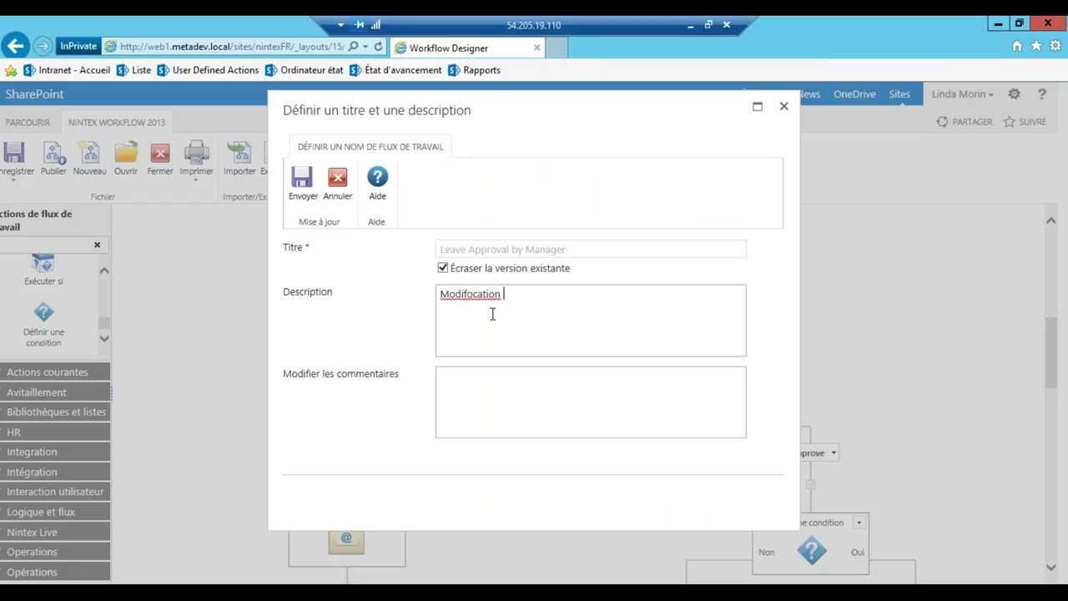
key("BackSpace")
key("BackSpace")
key("BackSpace")
key("BackSpace")
key("BackSpace")
key("BackSpace")
key("BackSpace")
key("BackSpace")
key("BackSpace")
key("BackSpace")
key("BackSpace")
key("BackSpace")
key("BackSpace")
key("BackSpace")
key("BackSpace")
type("Ajout d'un niveau d'ap")
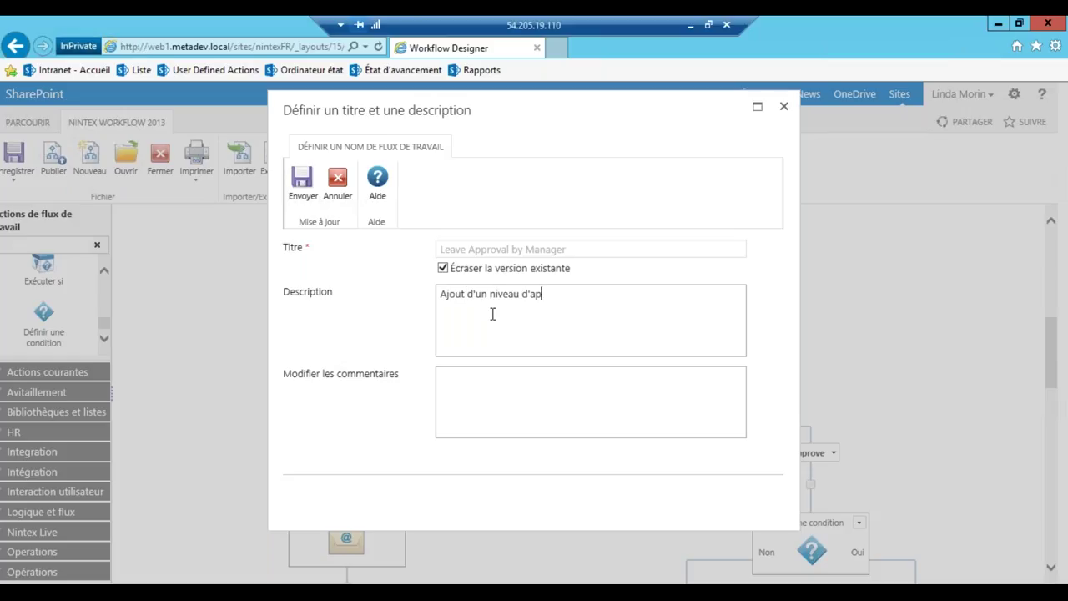
type("probation")
left_click(303, 185)
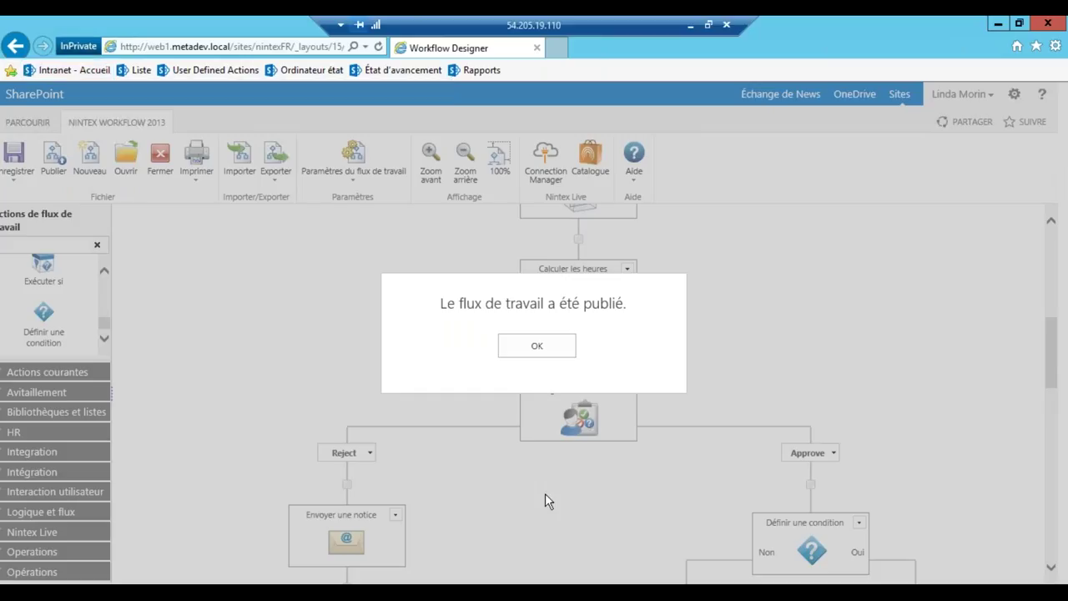
Dismiss the 'Le flux de travail a été publié' message and scroll back up the workflow diagram
left_click(537, 349)
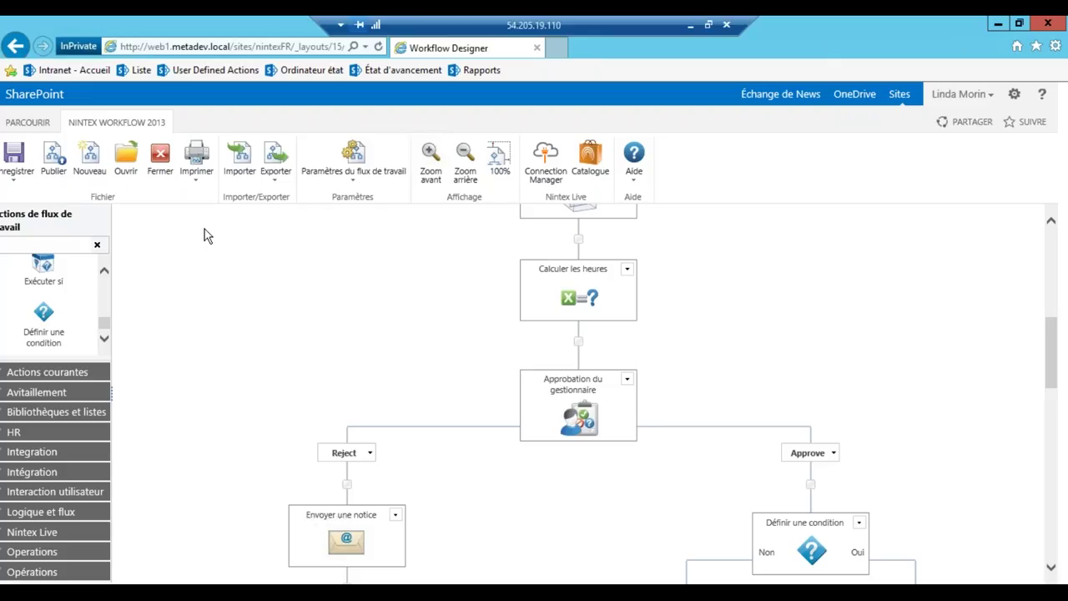
scroll(355, 278, "up", 1)
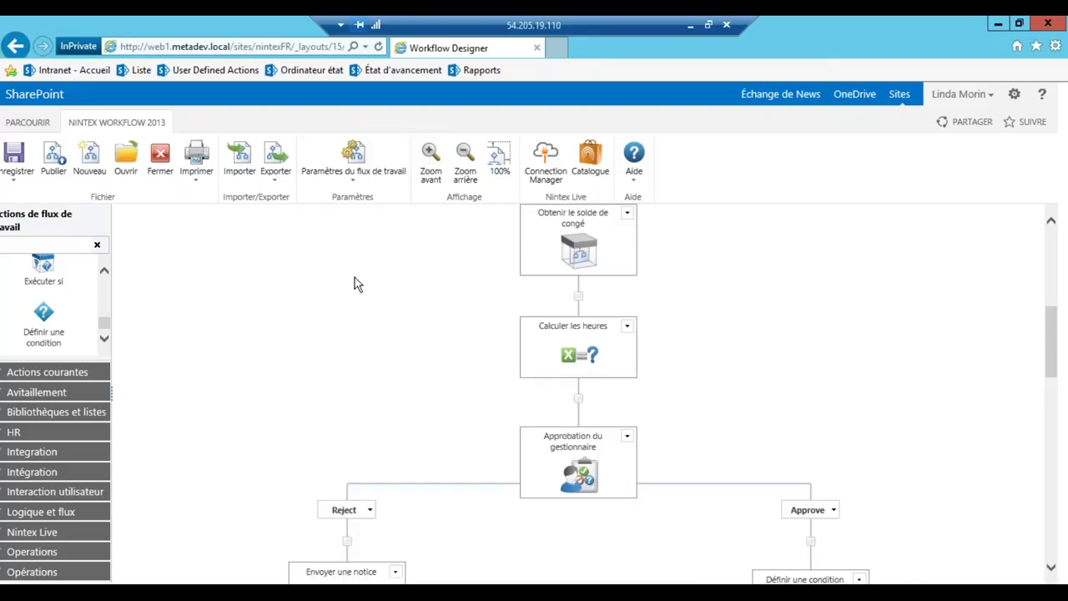
scroll(355, 278, "up", 1)
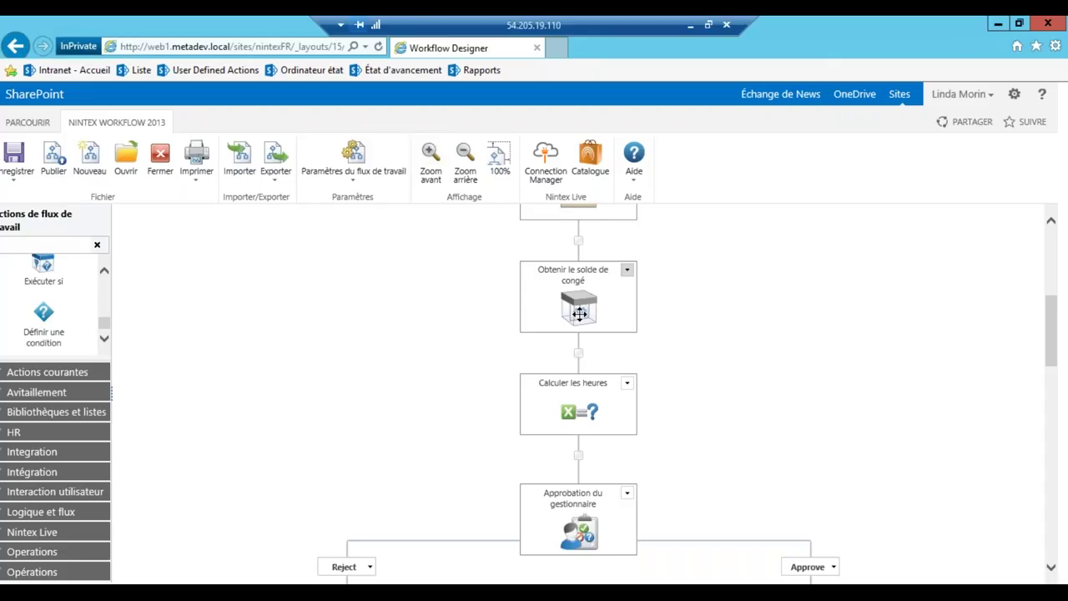
Open the Gérer des User Defined Actions page listing Get Leave Balance and Business Days Calculations
left_click(205, 71)
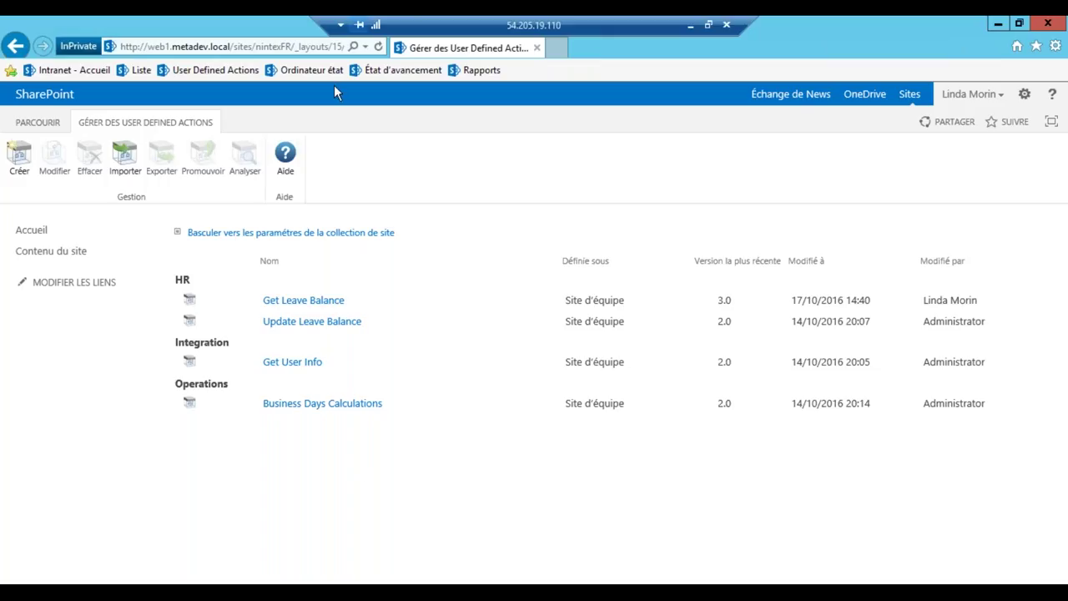
Open the 'Ordinateur état' example and inspect its Auteur, Directeur, Légal and Publication states
left_click(313, 72)
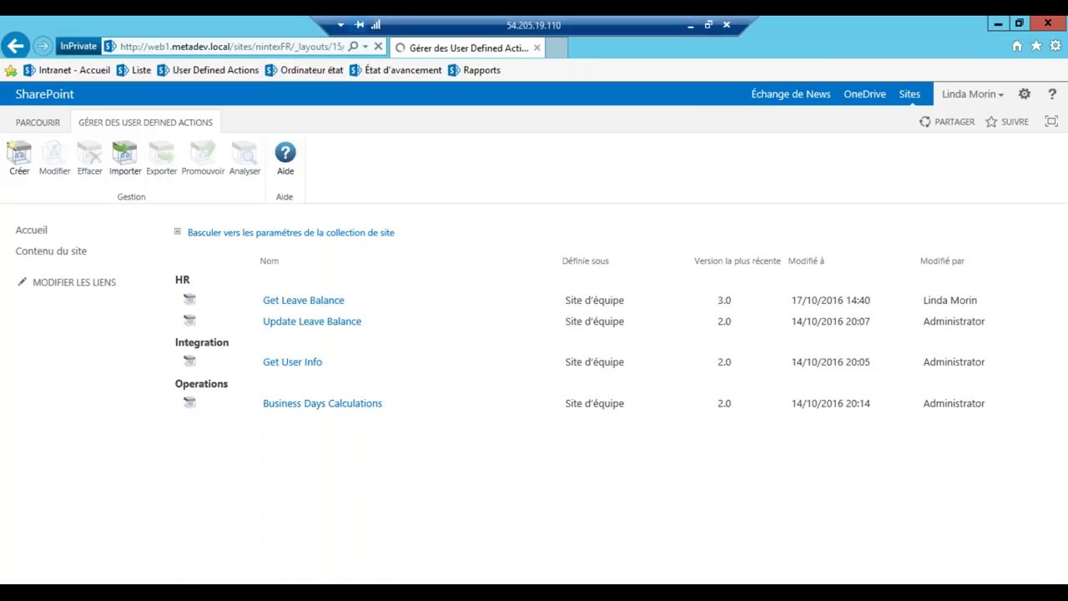
scroll(948, 322, "down", 3)
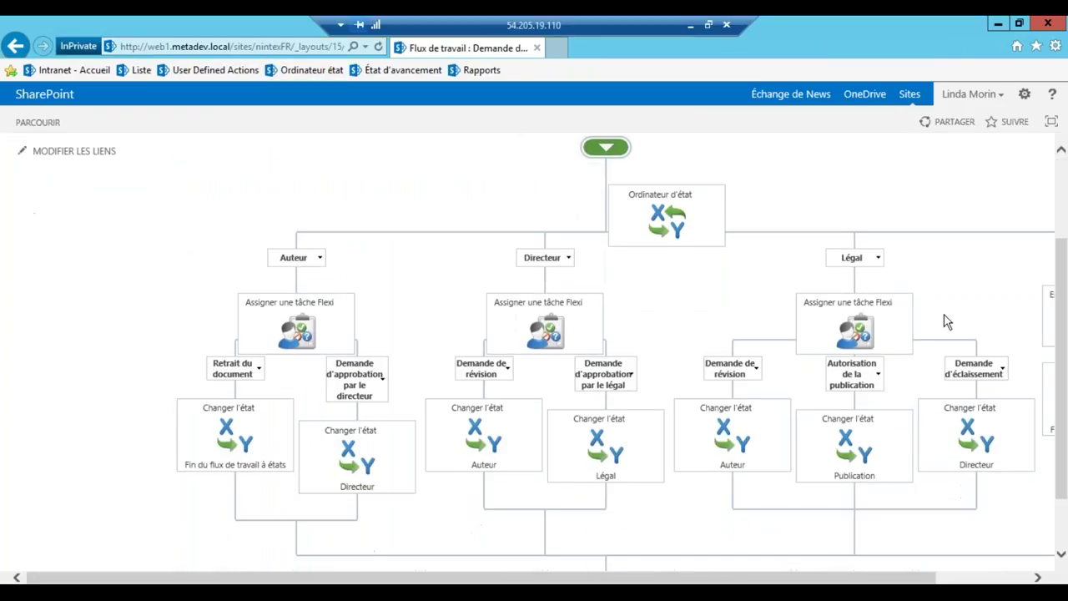
left_click_drag(675, 579, 782, 582)
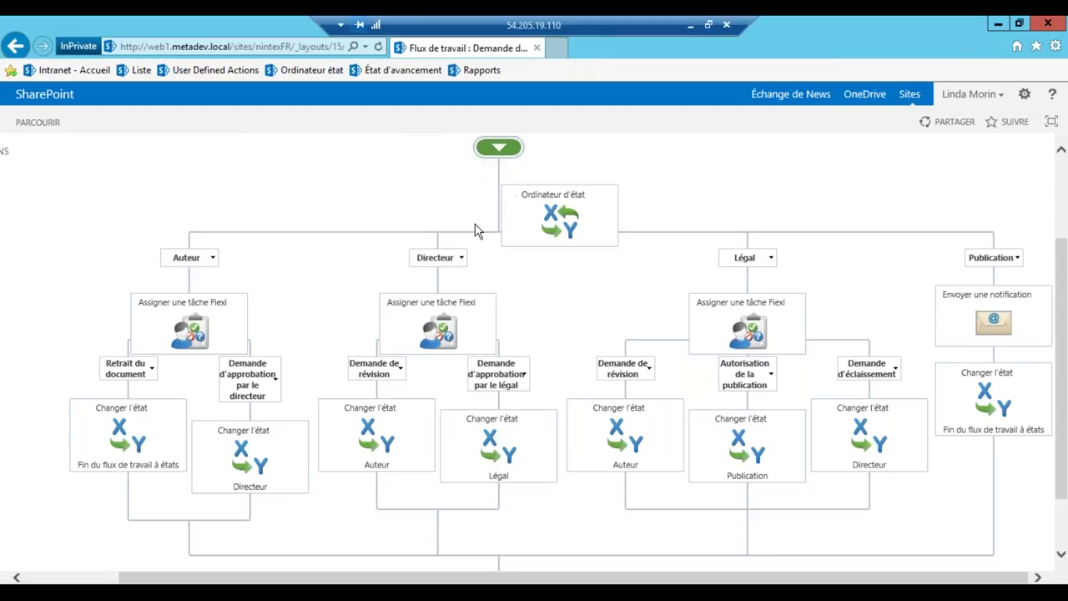
mouse_move(455, 334)
mouse_move(995, 320)
mouse_move(996, 415)
Open the Leave Approval by Manager status page and scroll through the run marked Terminé
left_click(404, 73)
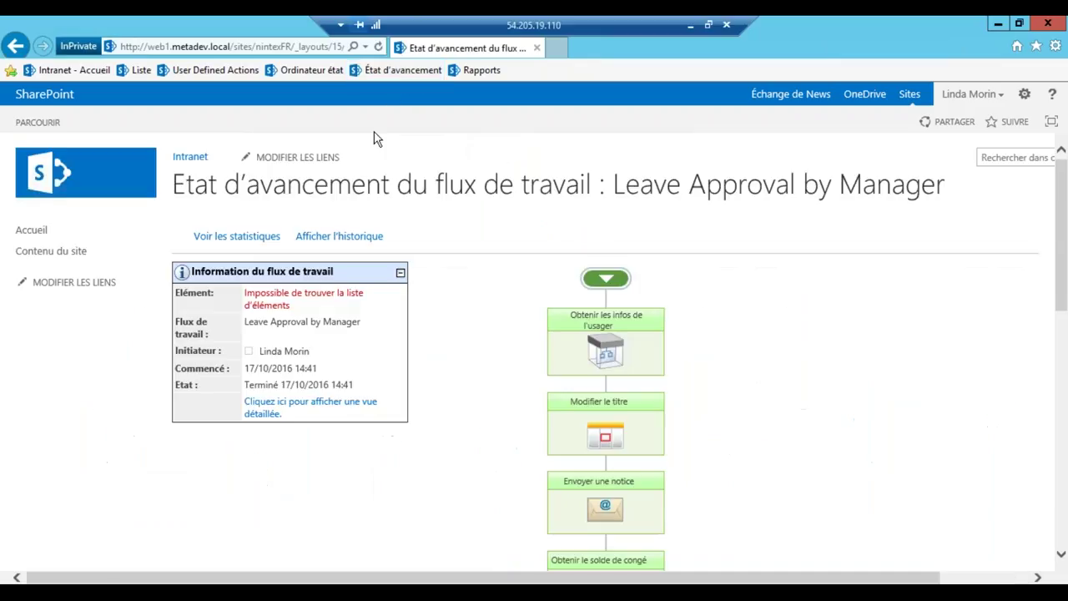
scroll(768, 401, "down", 1)
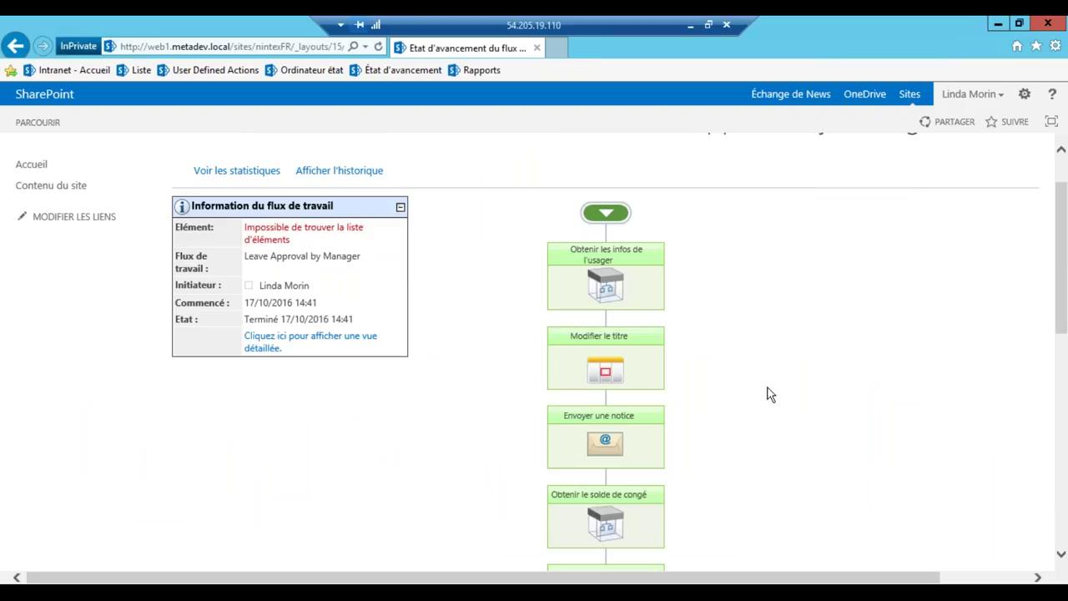
scroll(769, 395, "down", 1)
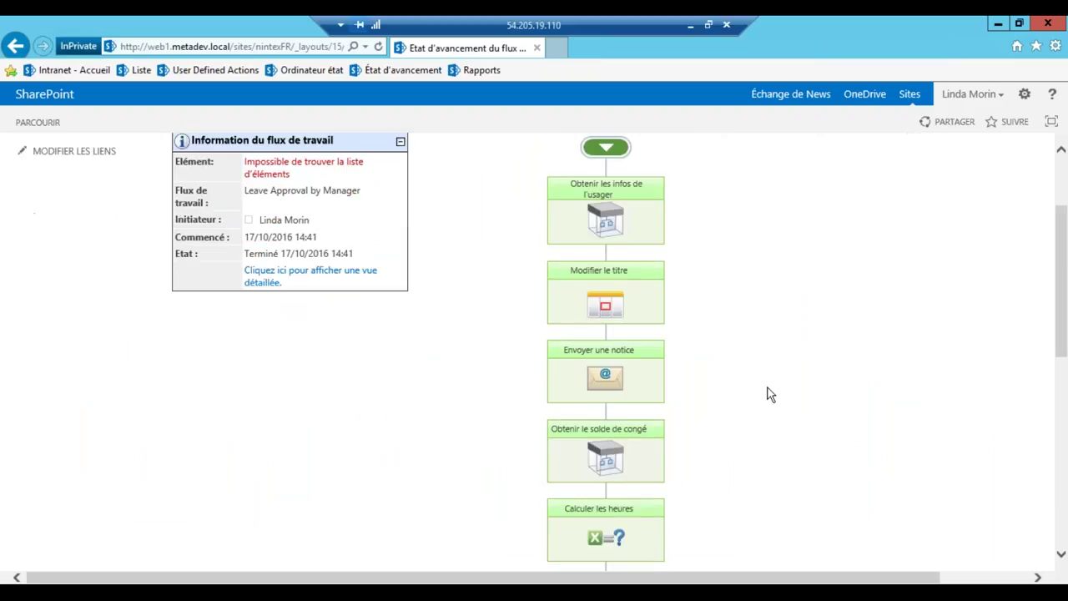
scroll(769, 394, "down", 4)
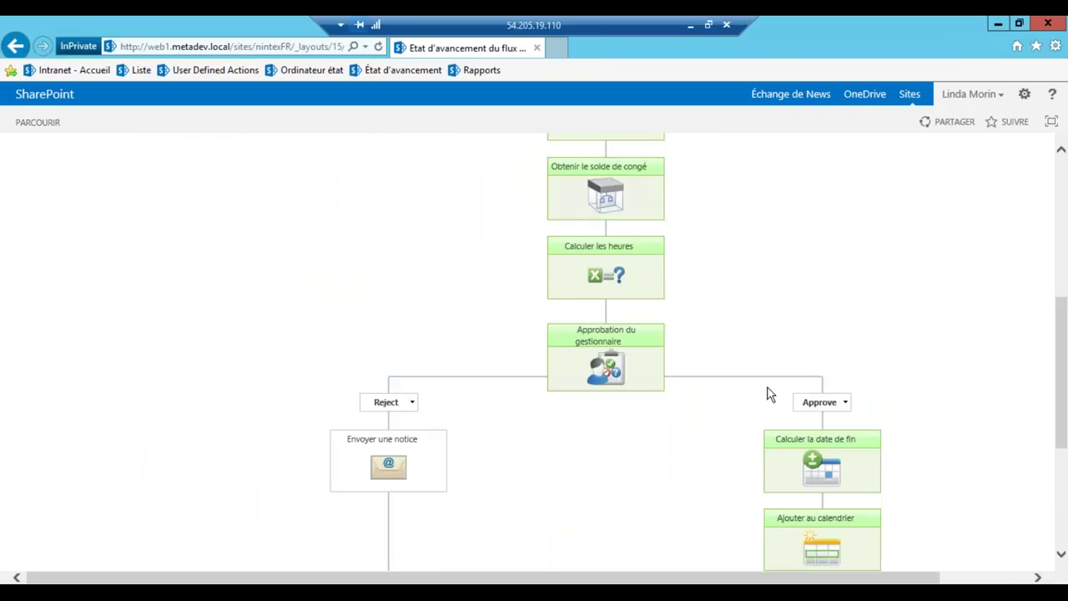
scroll(726, 409, "down", 1)
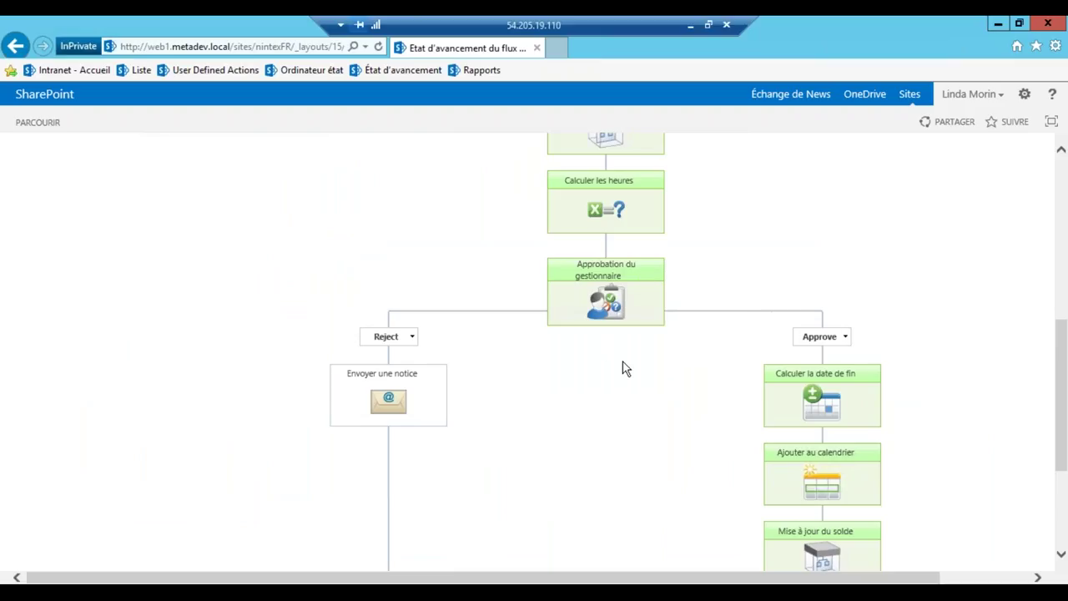
scroll(626, 369, "down", 1)
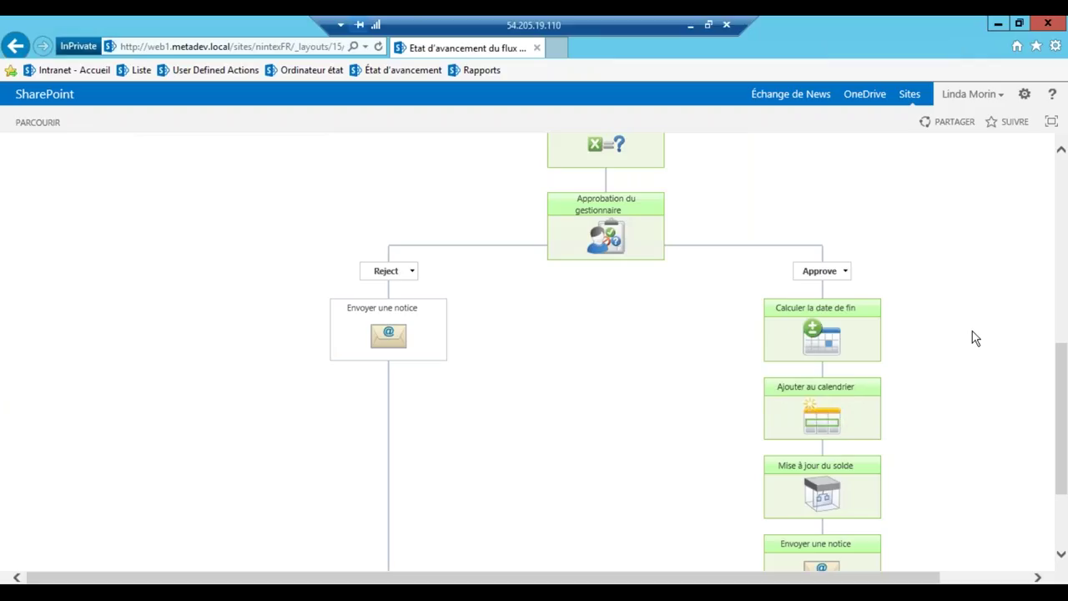
scroll(959, 325, "up", 5)
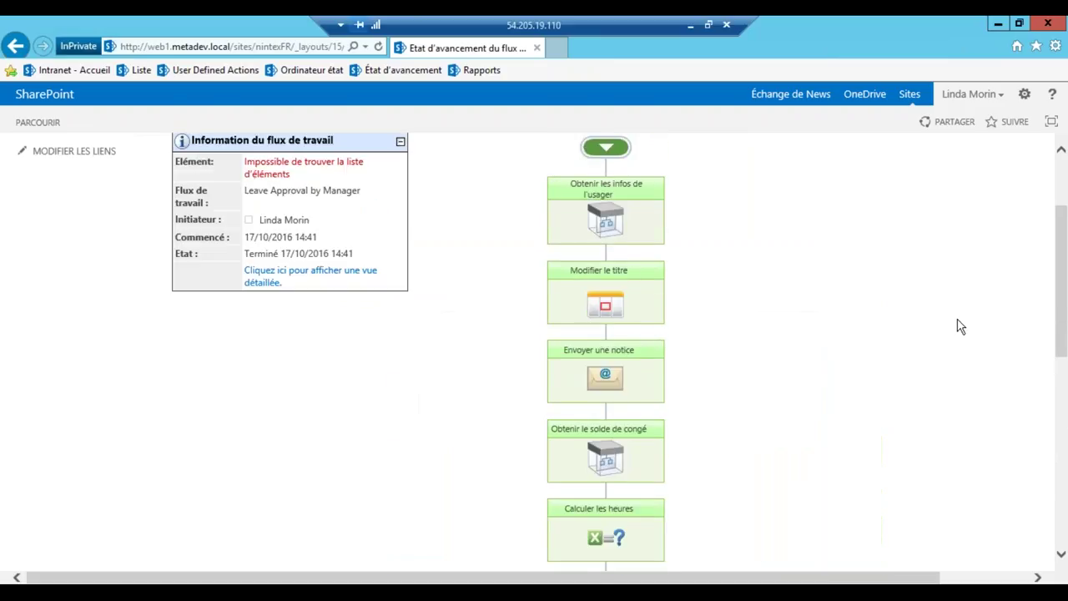
Open the Rapports page showing Completed, In Progress, Cancelled and Errored workflows per site
left_click(480, 72)
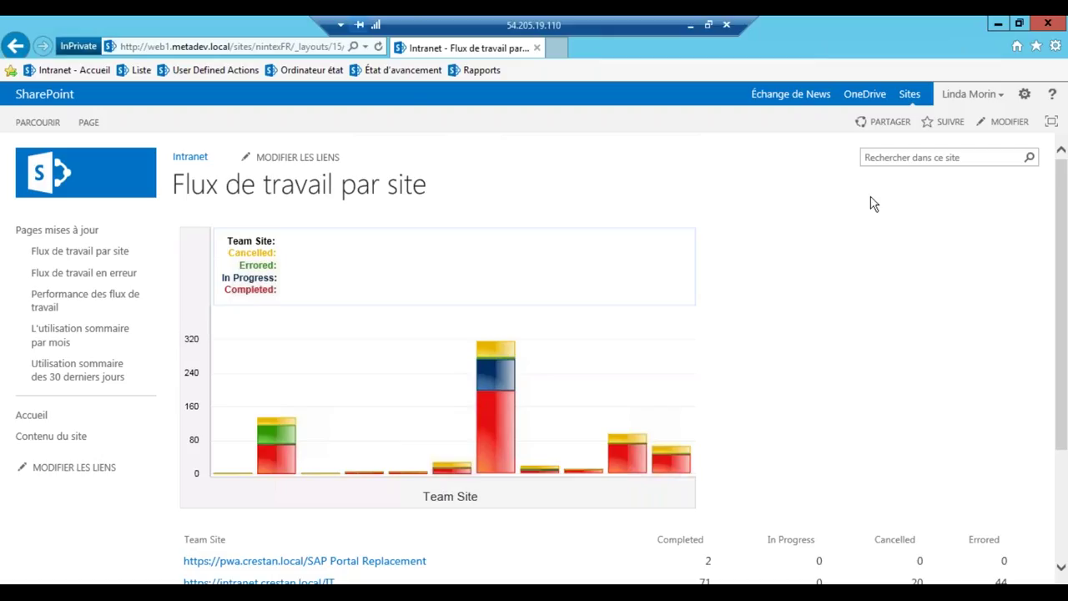
Go to the Demandes d'absence list and launch Nintex Forms from its LISTE ribbon
left_click(131, 72)
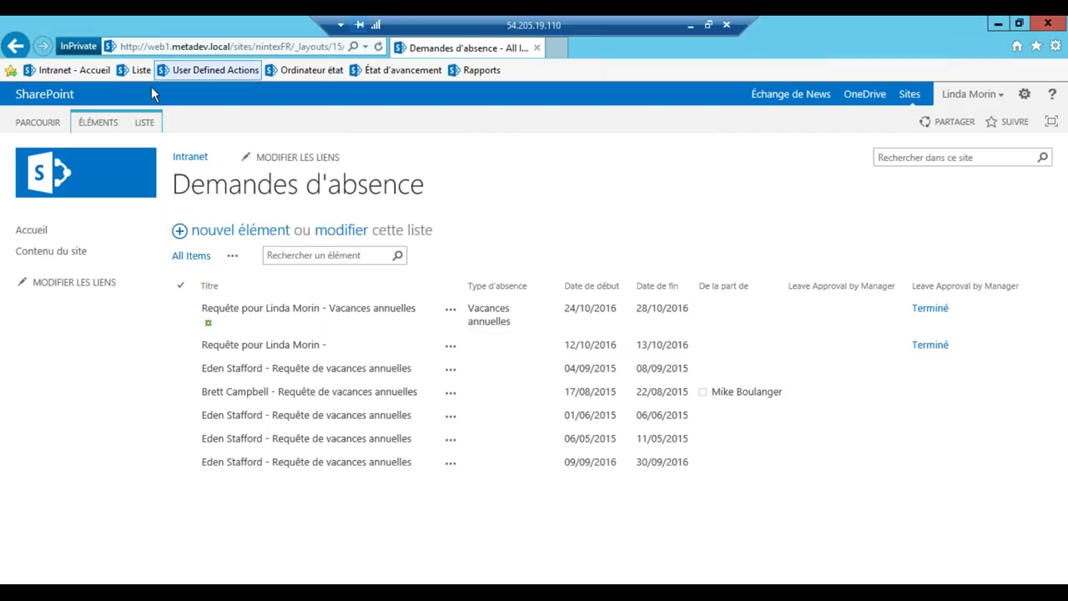
left_click(145, 125)
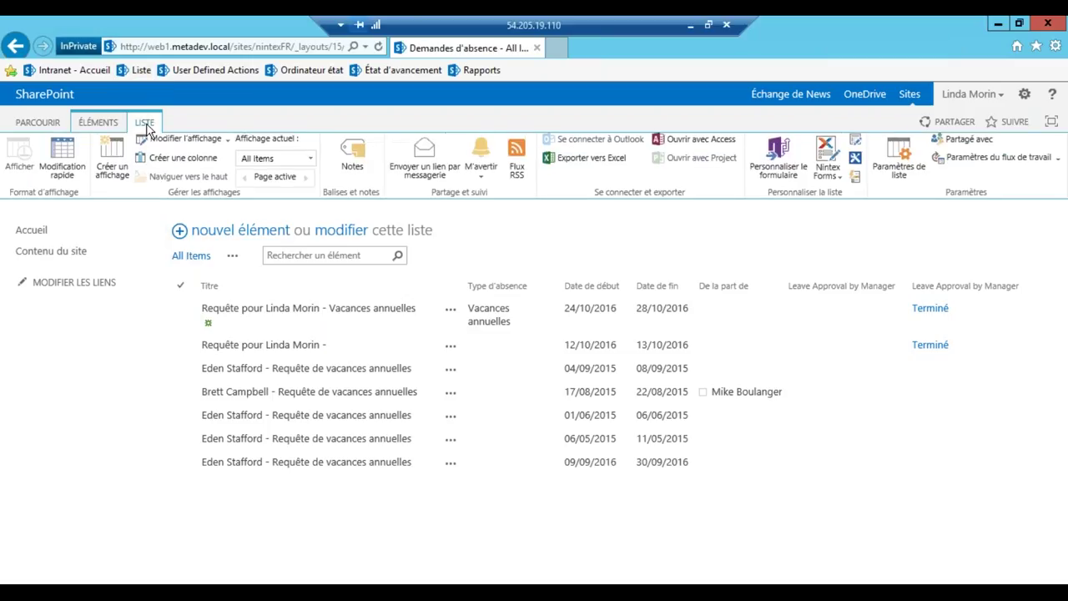
left_click(829, 163)
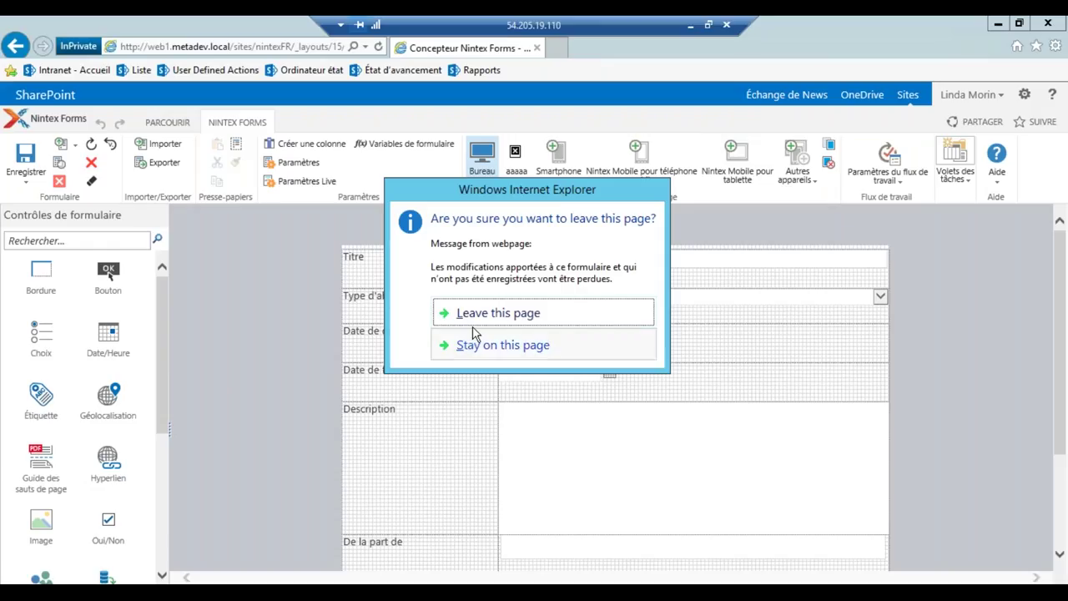
Confirm leaving the page and scroll the leave form down to De la part de and Pièces jointes
left_click(476, 322)
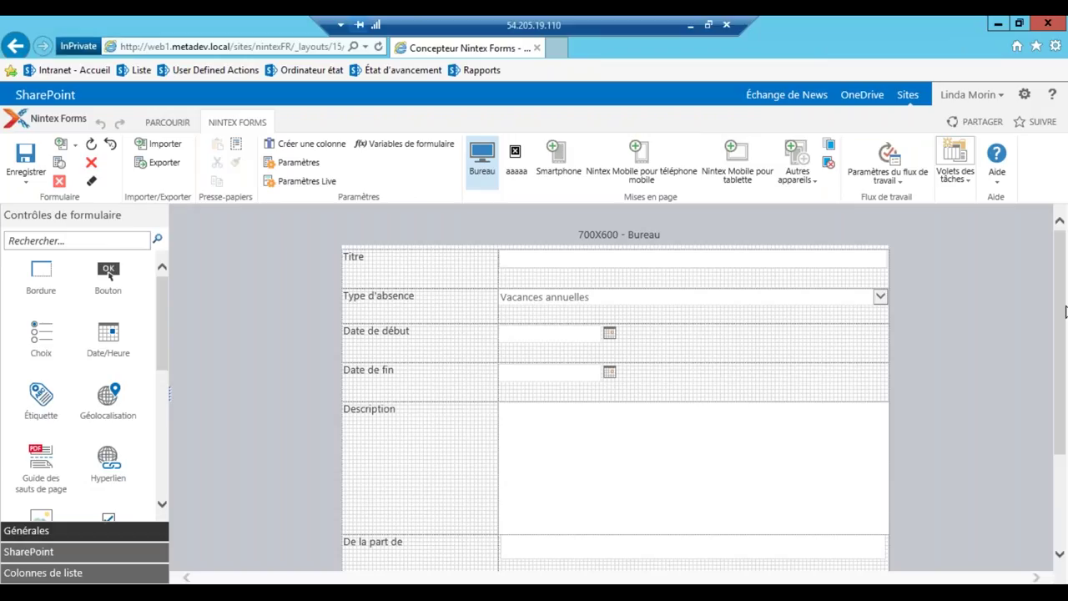
mouse_move(842, 315)
mouse_move(451, 302)
scroll(451, 301, "down", 3)
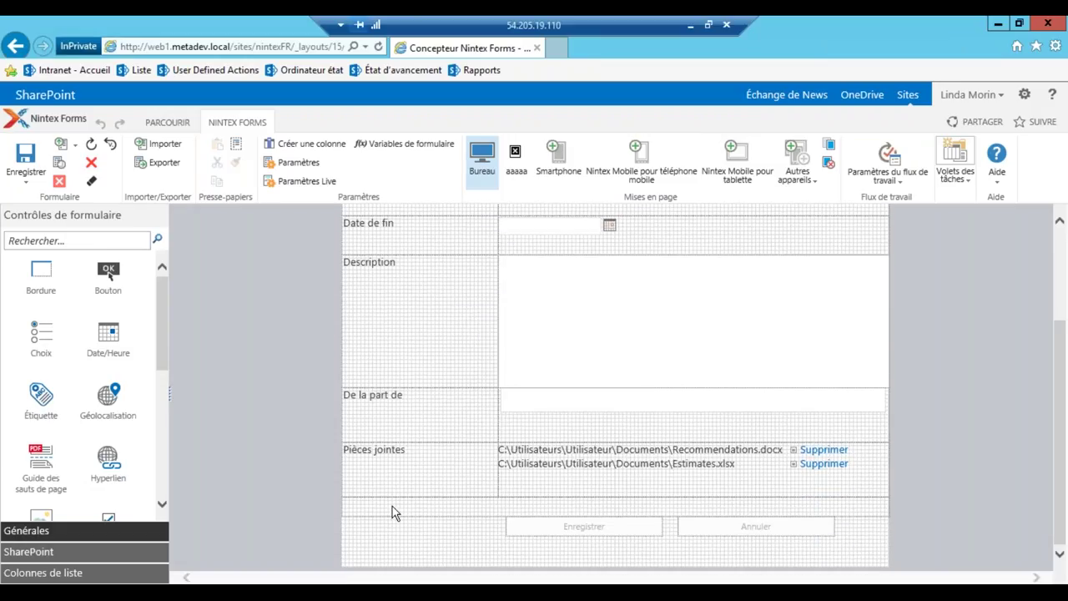
Delete the Pièces jointes label from the Bureau layout and confirm the removal
left_click(395, 470)
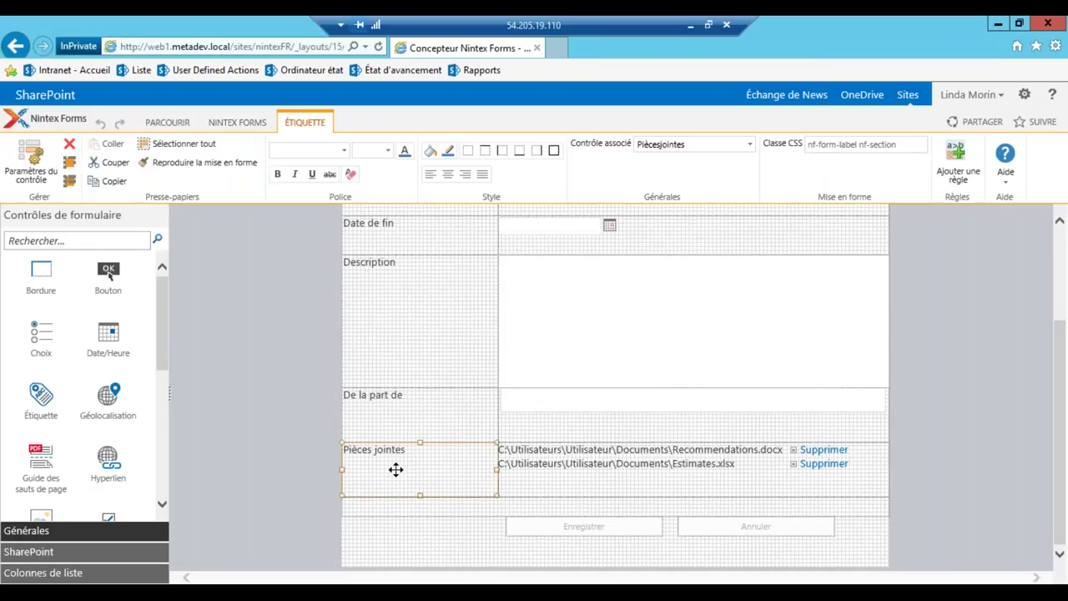
key("Delete")
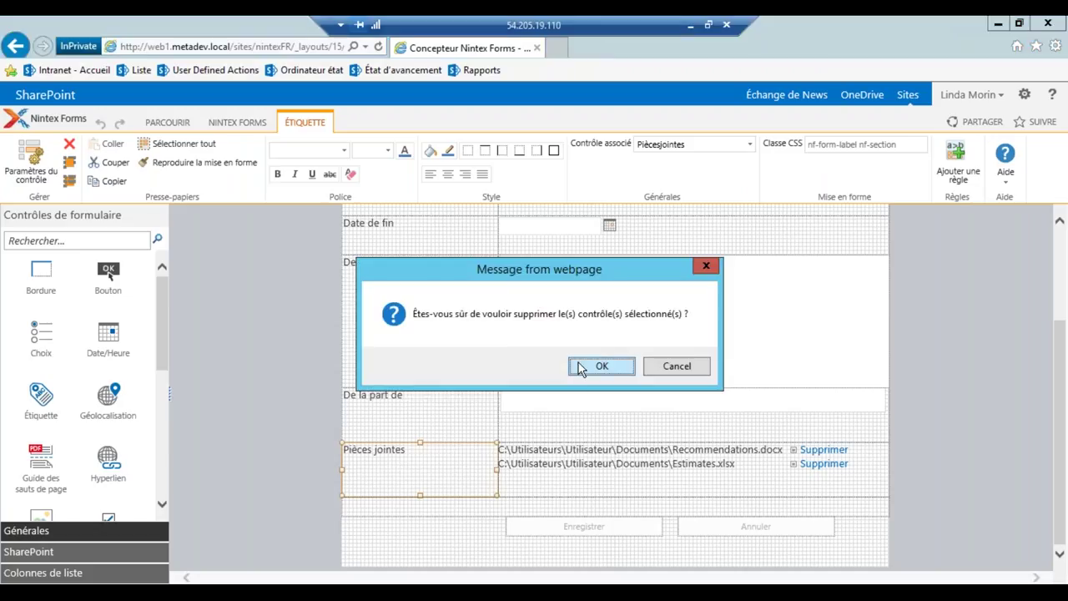
left_click(581, 367)
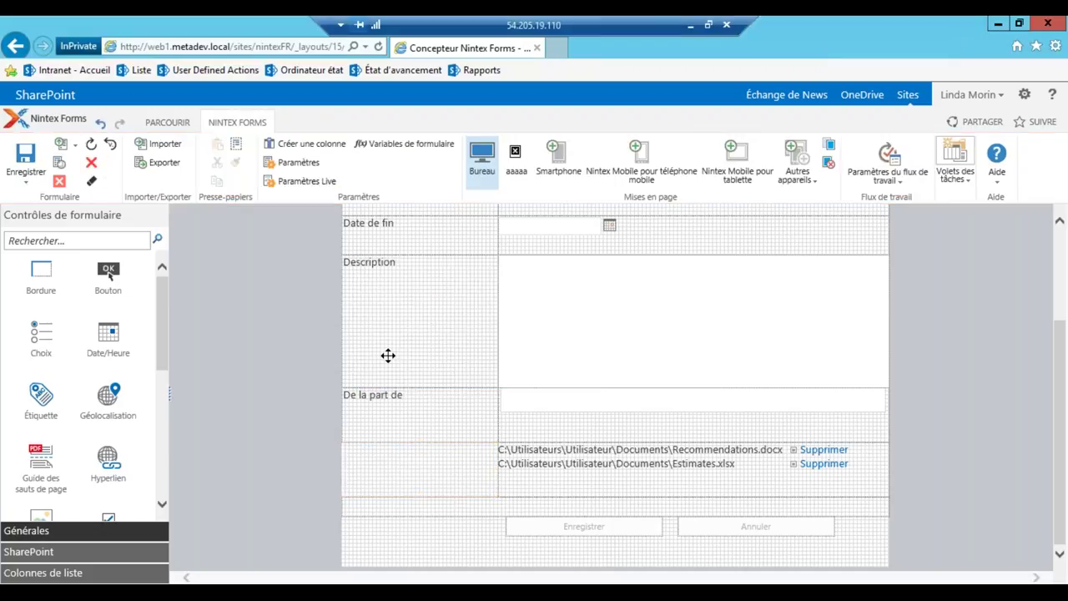
mouse_move(389, 356)
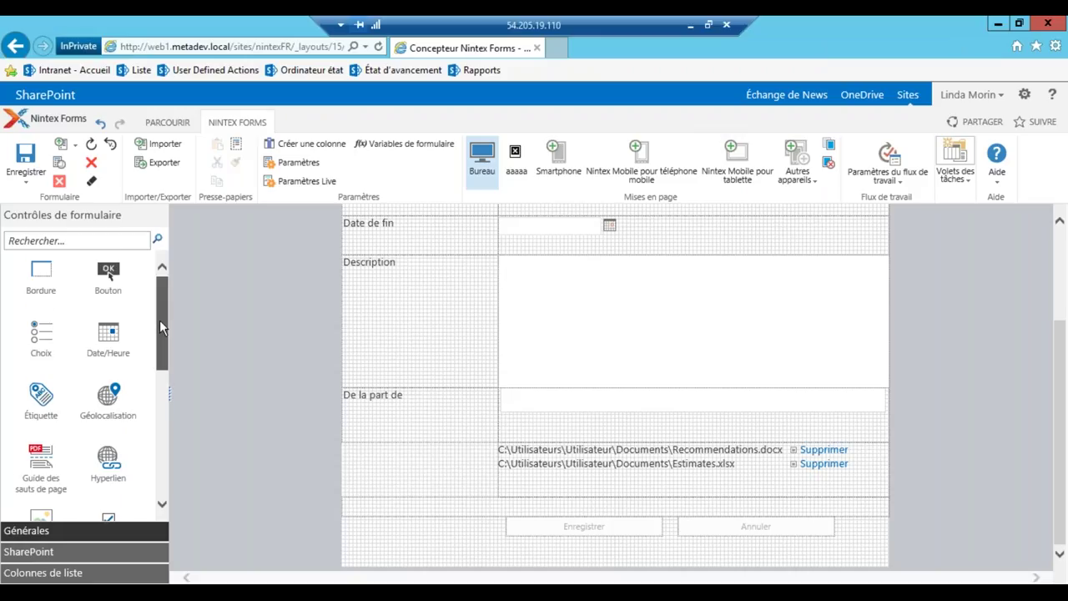
left_click_drag(159, 319, 157, 331)
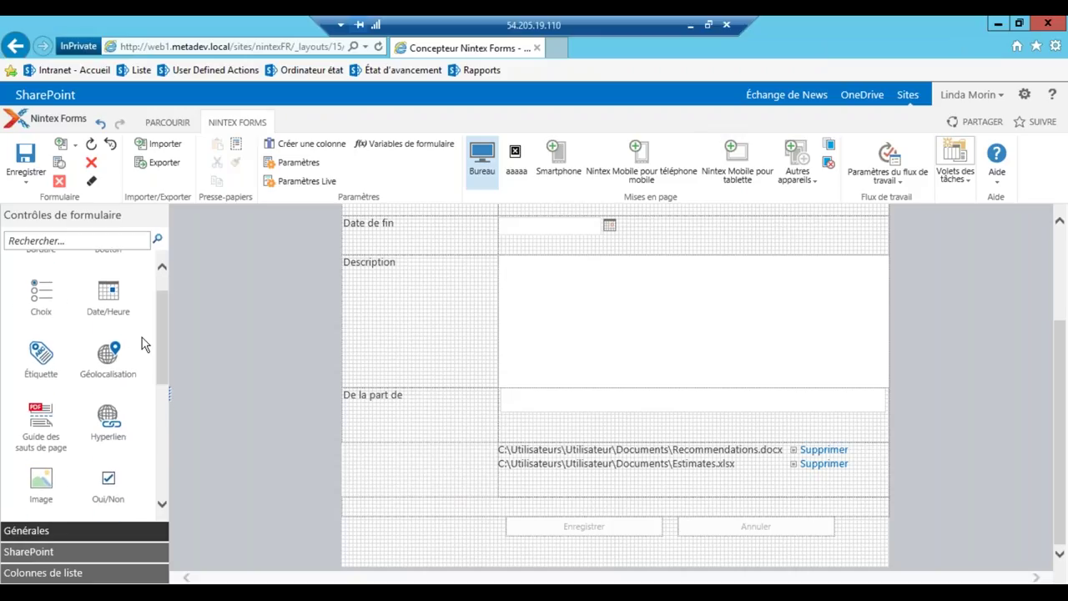
Expand the SharePoint and Colonnes de liste toolbox groups, then view the Nintex Live settings
left_click(34, 552)
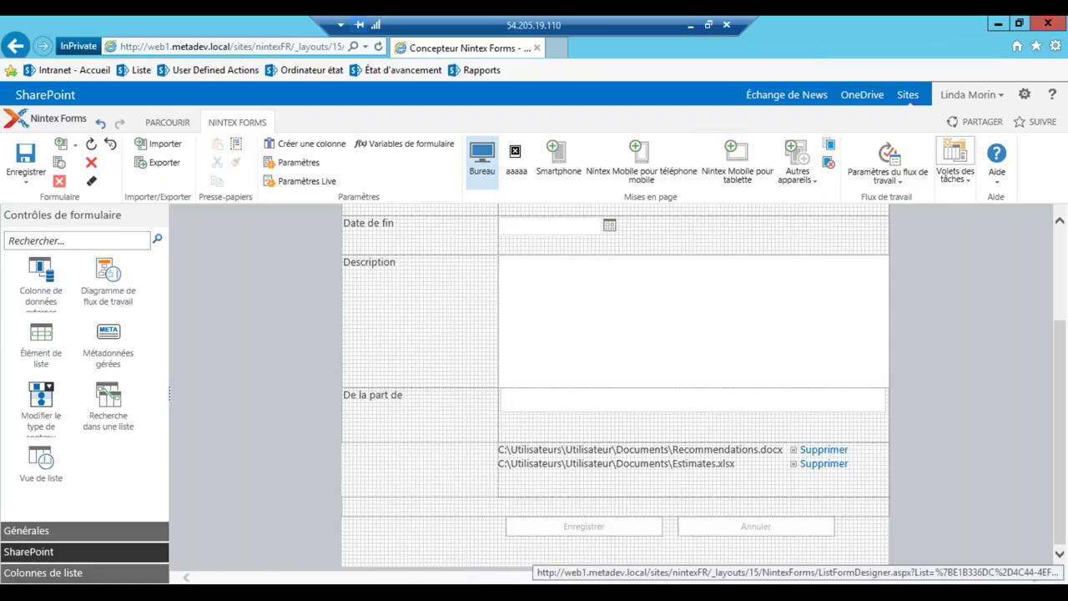
left_click(74, 574)
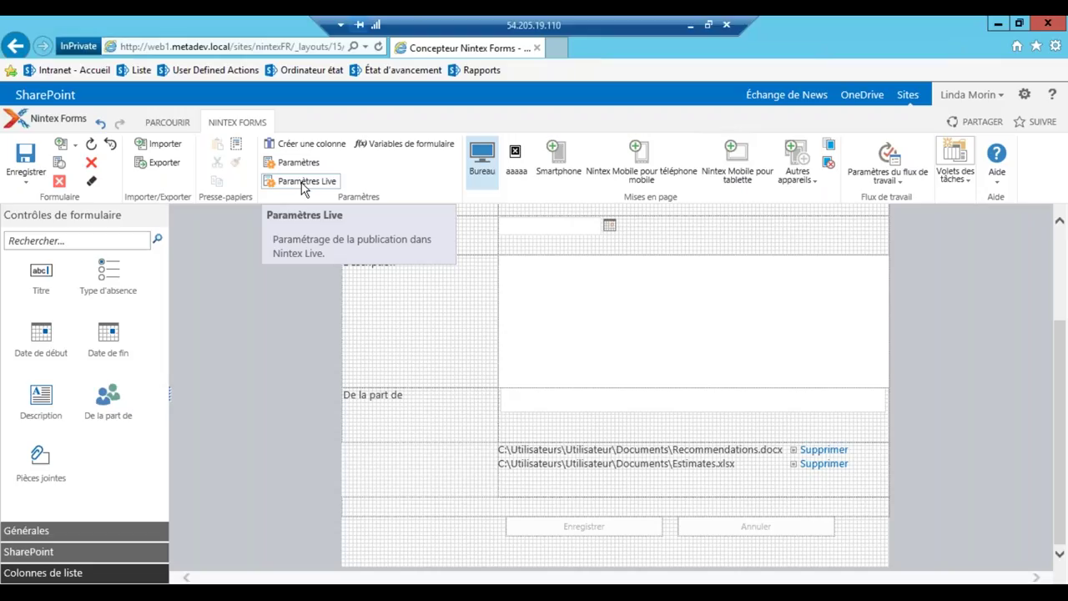
left_click(305, 184)
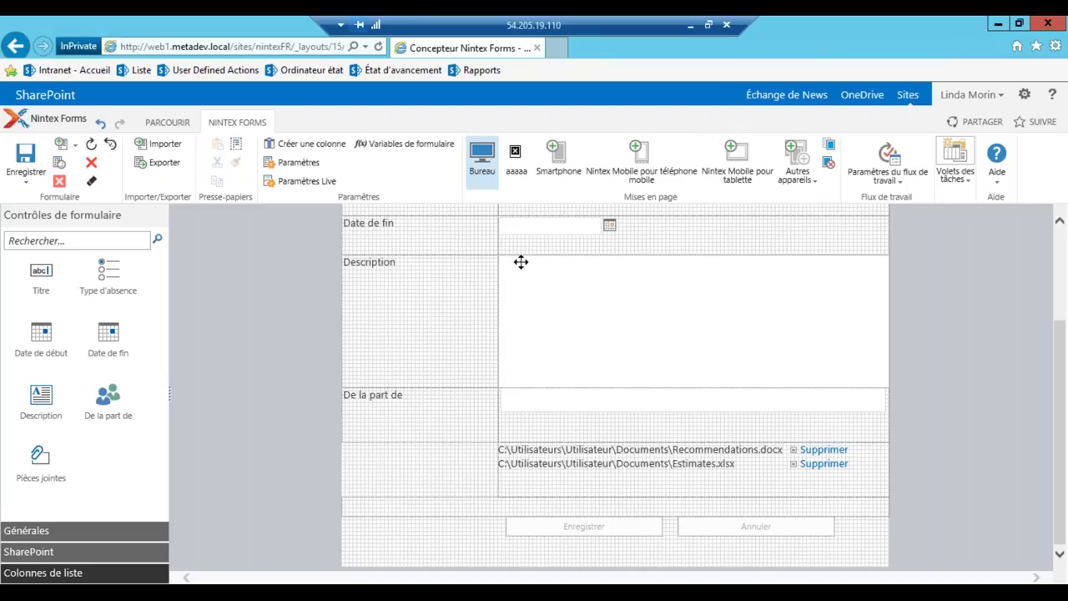
mouse_move(521, 262)
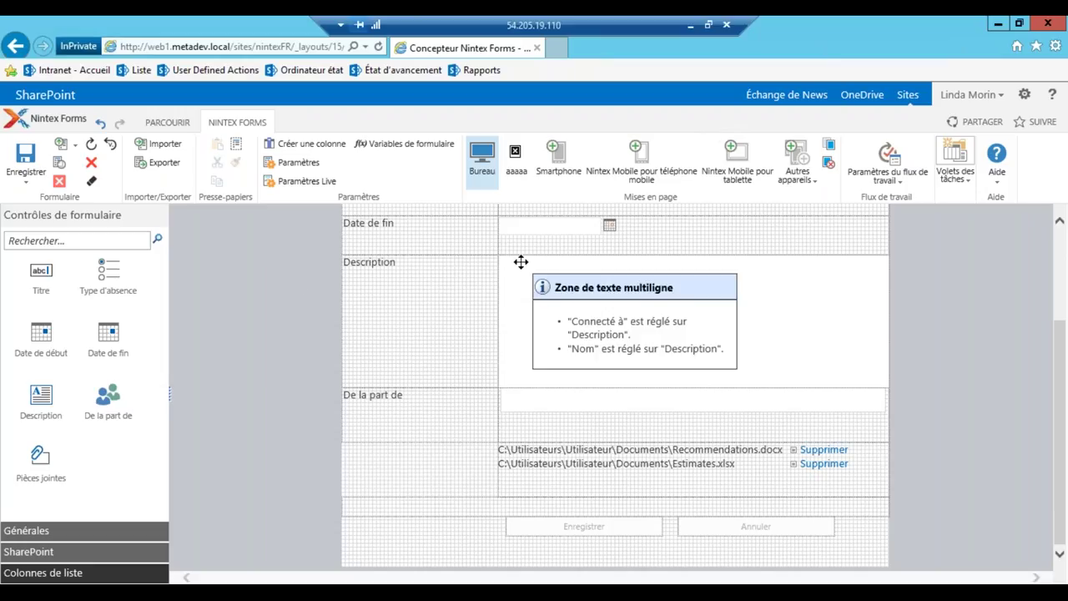
scroll(521, 262, "up", 5)
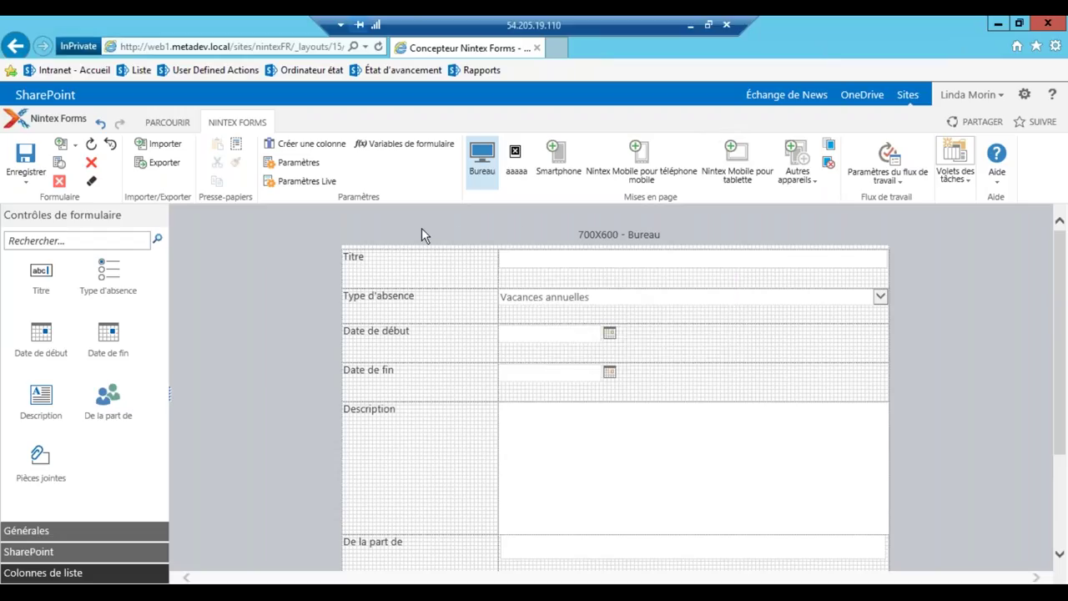
Preview the form in its Smartphone layout, then in the iPad layout from Autres appareils
left_click(558, 157)
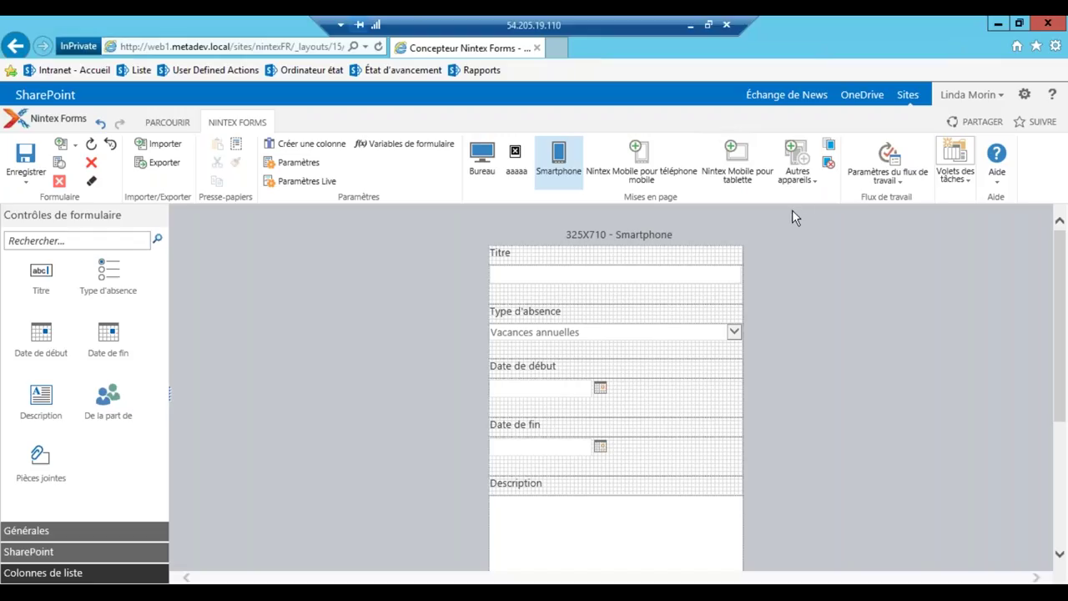
left_click(798, 167)
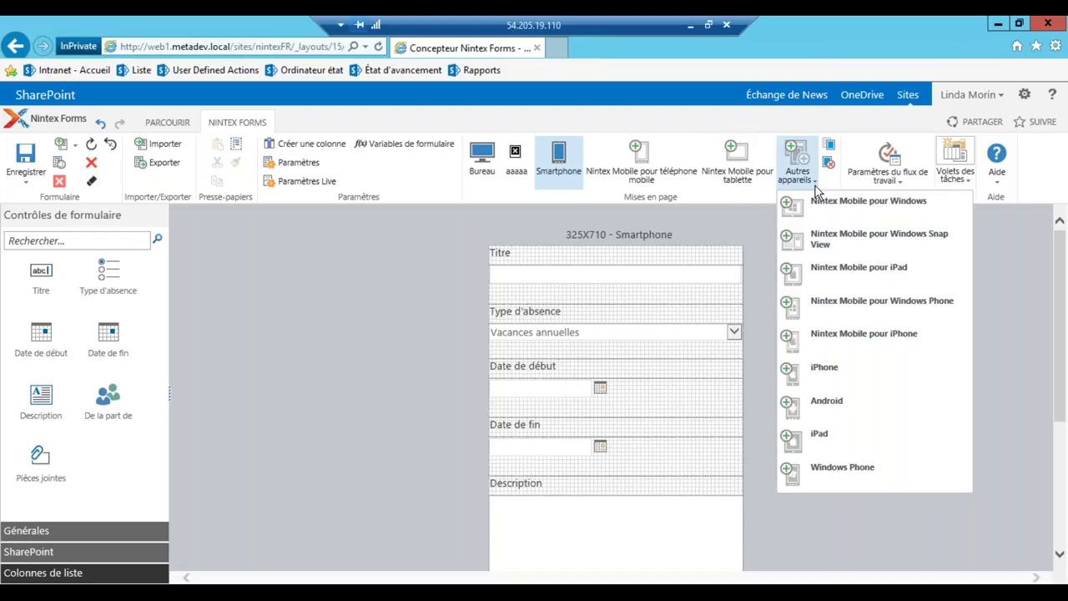
left_click(831, 433)
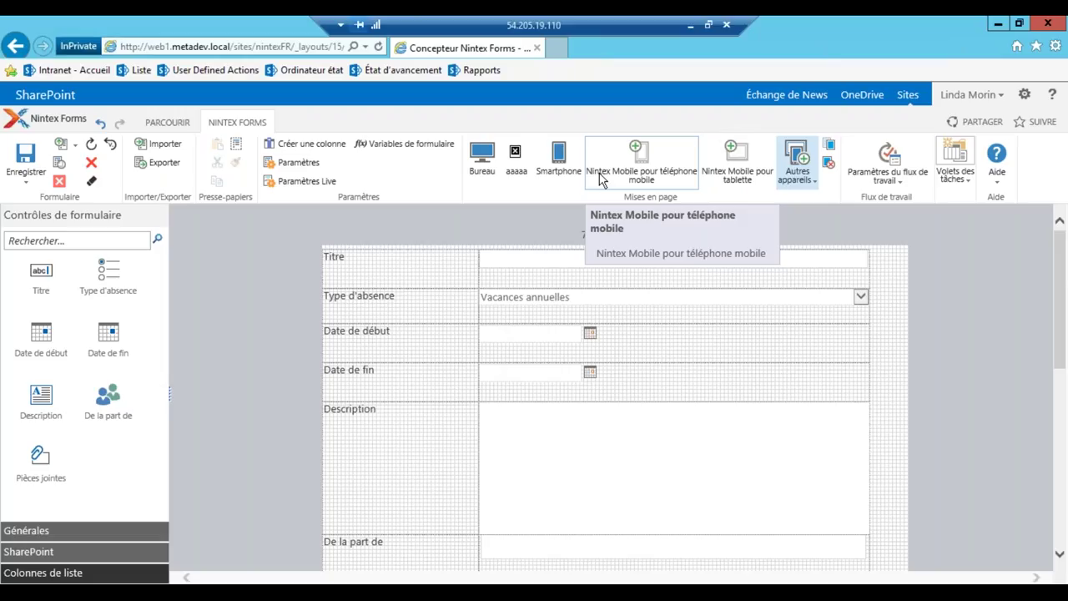
Present the Webinaire Nintex slides full screen in PowerPoint Online on the En conclusion slide
left_click(691, 25)
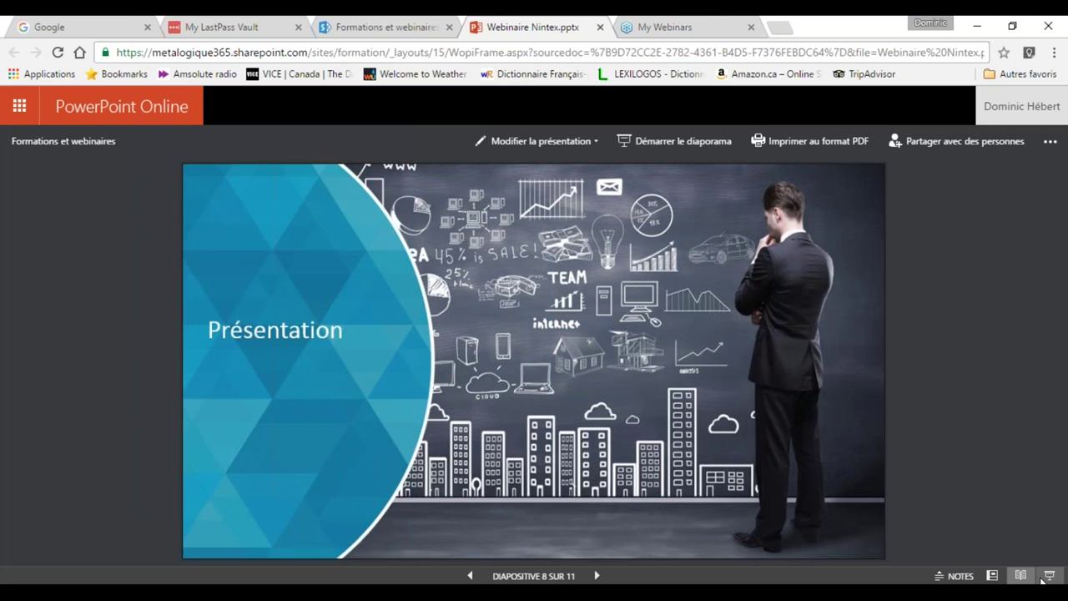
left_click(1043, 577)
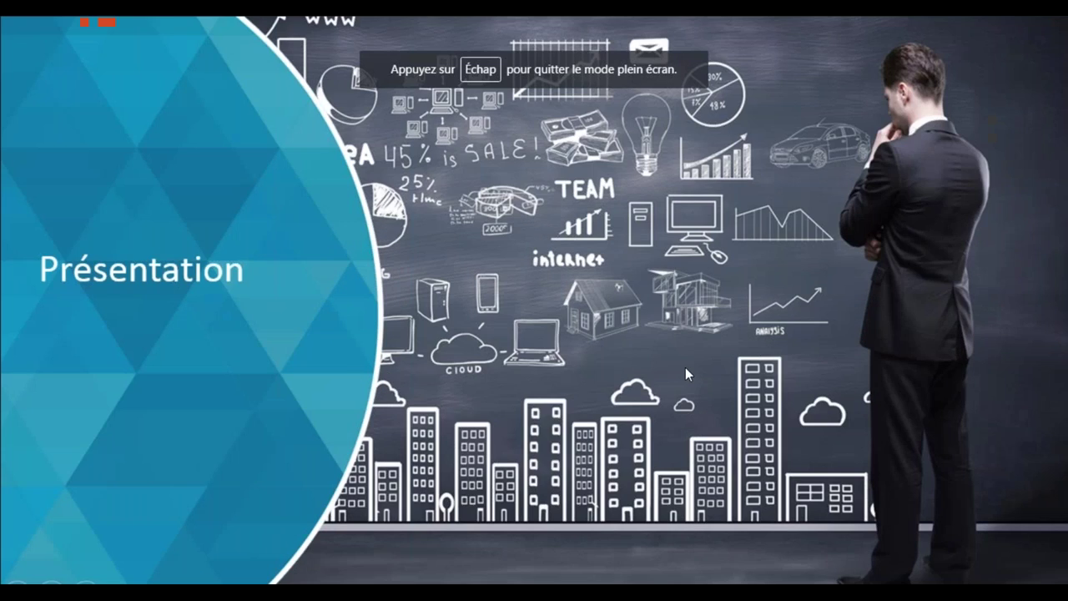
left_click(685, 368)
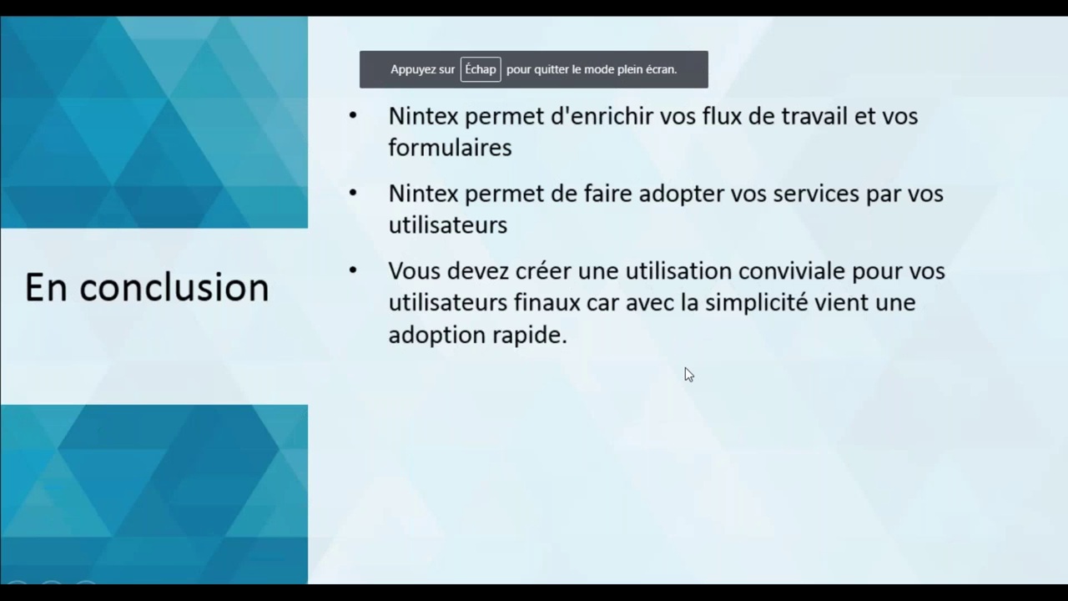